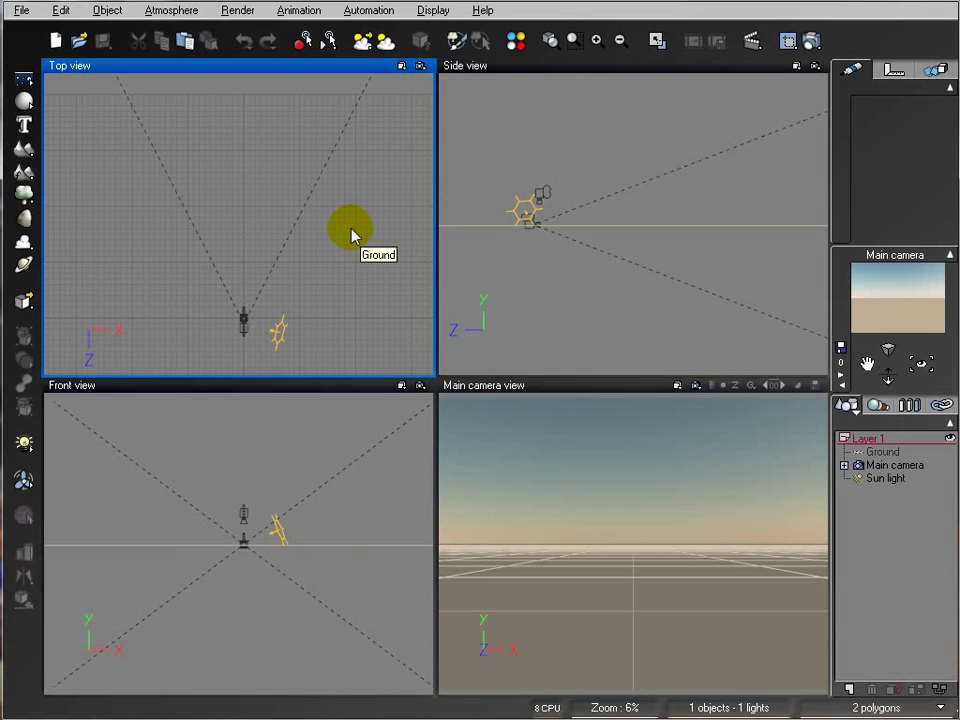
# Add a procedural terrain, enlarge it and position it in front of the camera in the top view
pyautogui.click(21, 176)
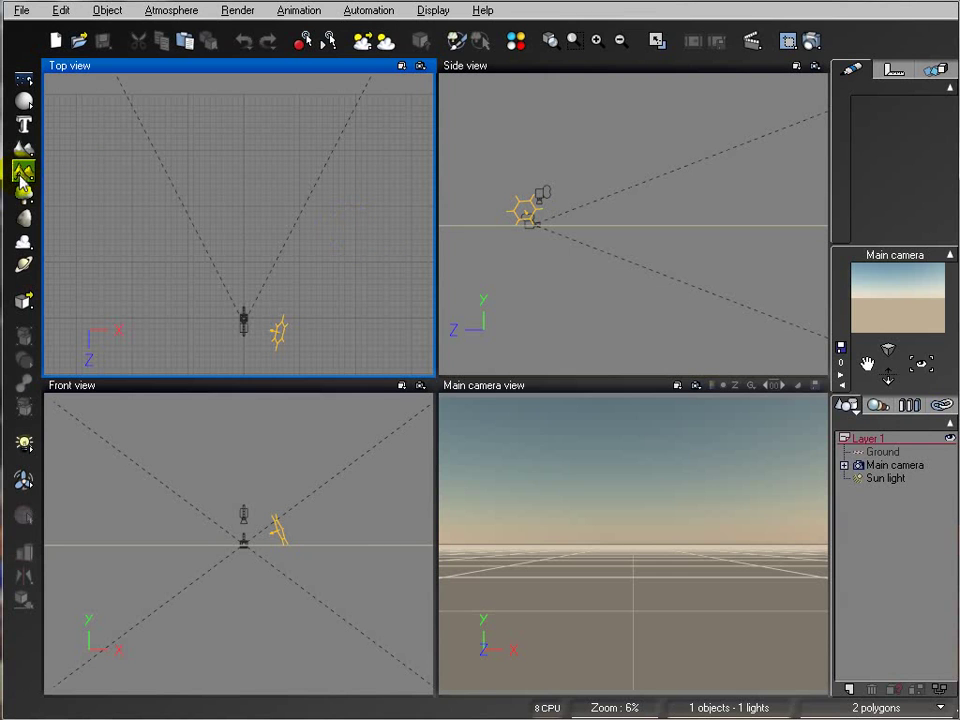
pyautogui.click(82, 201)
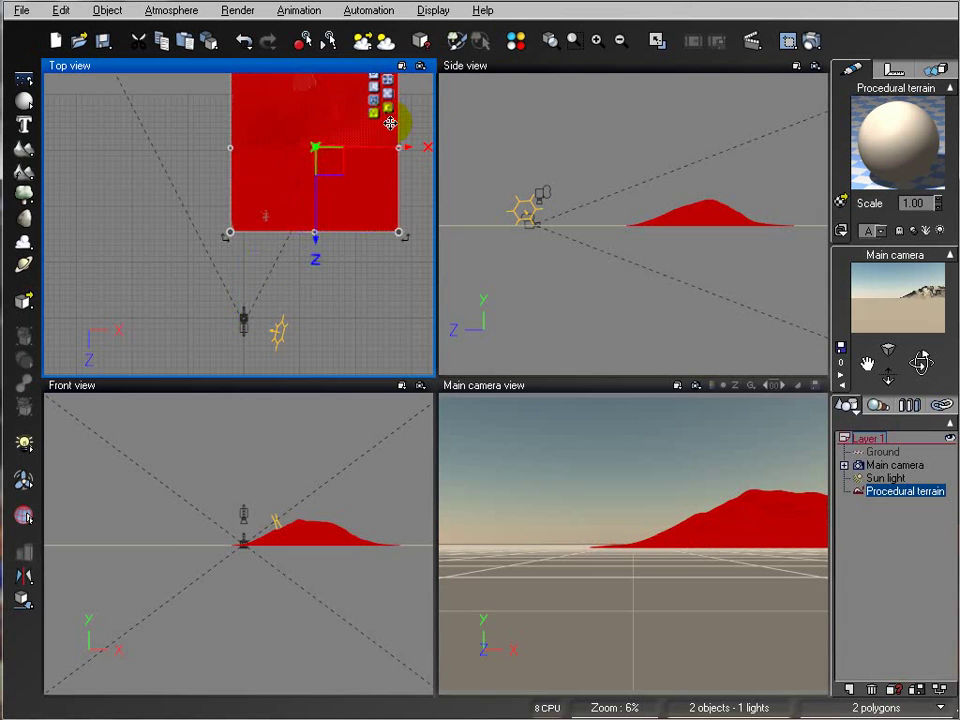
pyautogui.moveTo(328, 158); pyautogui.dragTo(221, 206)
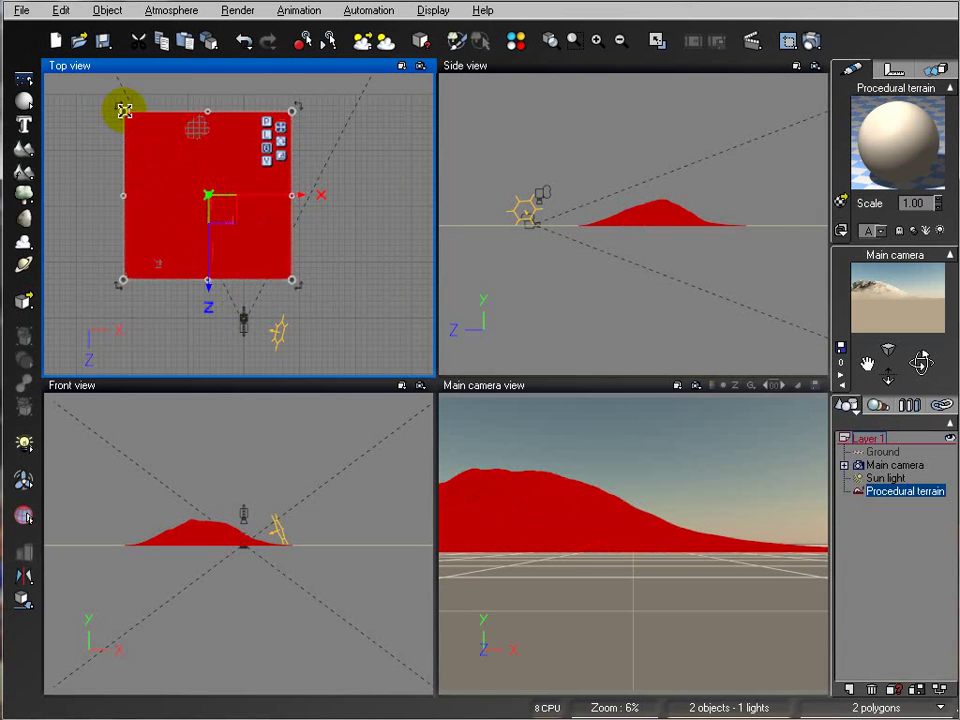
pyautogui.moveTo(124, 107); pyautogui.dragTo(78, 78)
pyautogui.moveTo(184, 184); pyautogui.dragTo(220, 215)
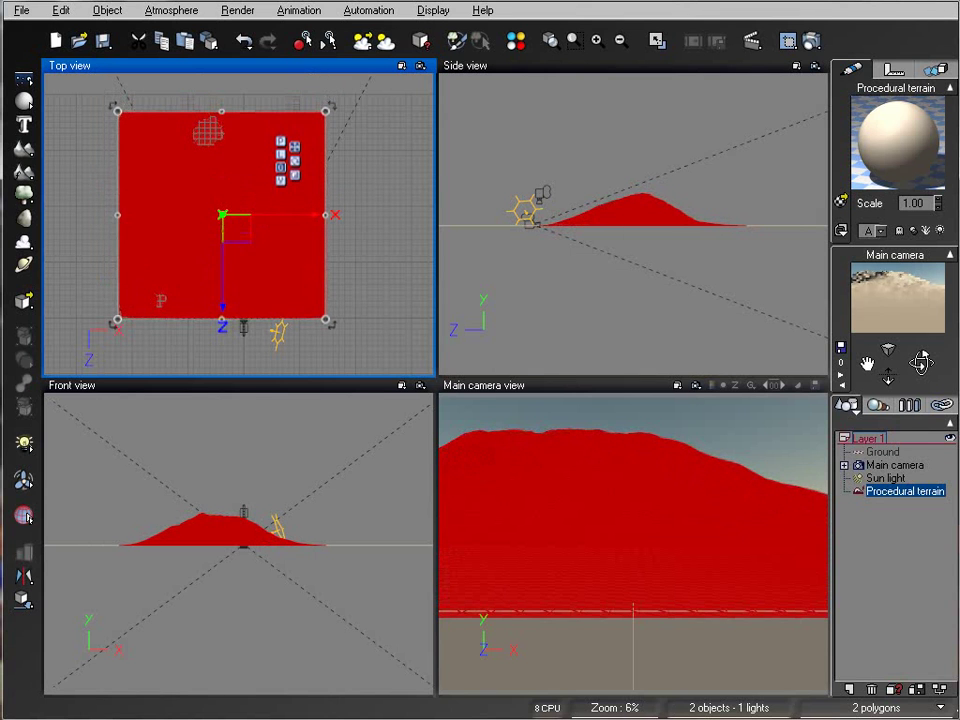
# Select the main camera and move it back from the terrain and up to a height of about 14.9 m
pyautogui.click(895, 465)
pyautogui.click(677, 279)
pyautogui.click(538, 270)
pyautogui.moveTo(538, 270); pyautogui.dragTo(512, 238)
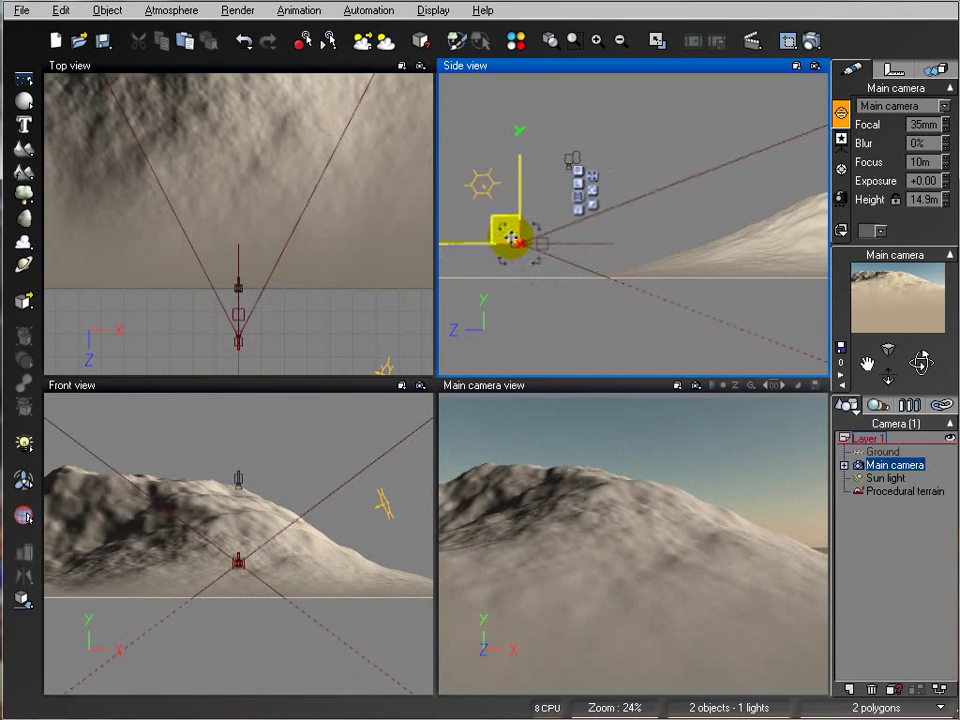
# Set the render options to render to screen with a free user-defined aspect ratio and a 550 x 240 pixel size
pyautogui.click(657, 40)
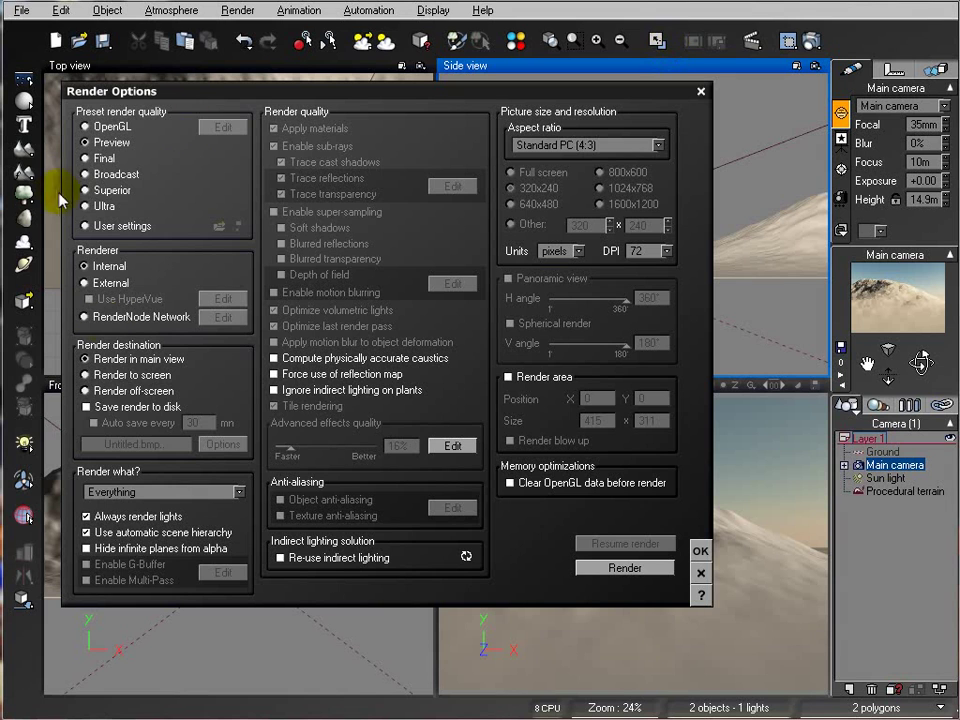
pyautogui.click(607, 143)
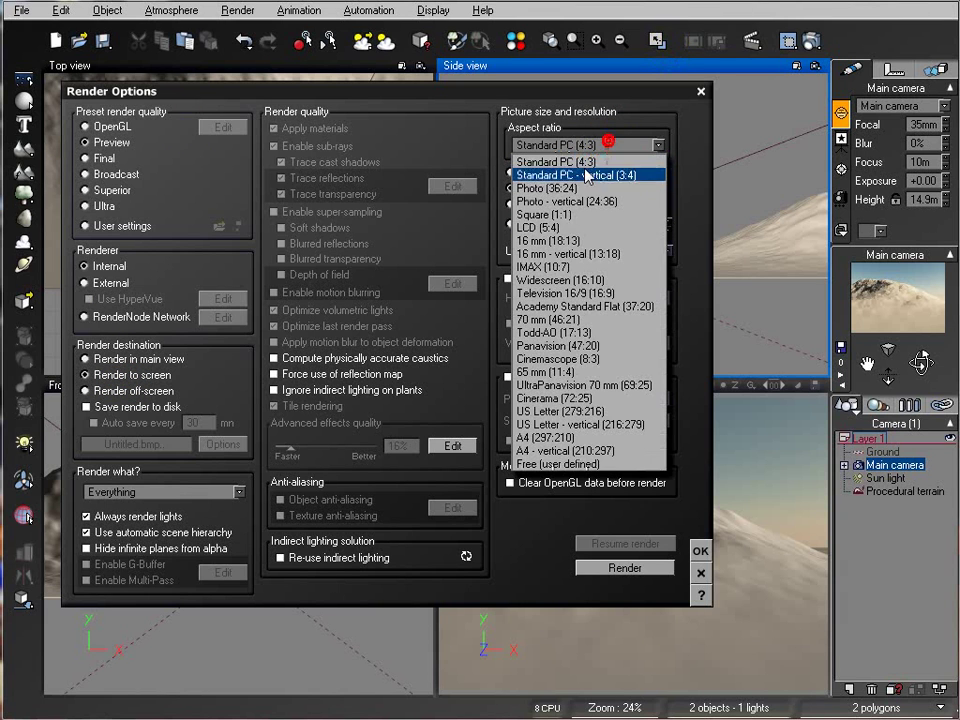
pyautogui.click(579, 464)
pyautogui.moveTo(610, 228); pyautogui.dragTo(598, 227)
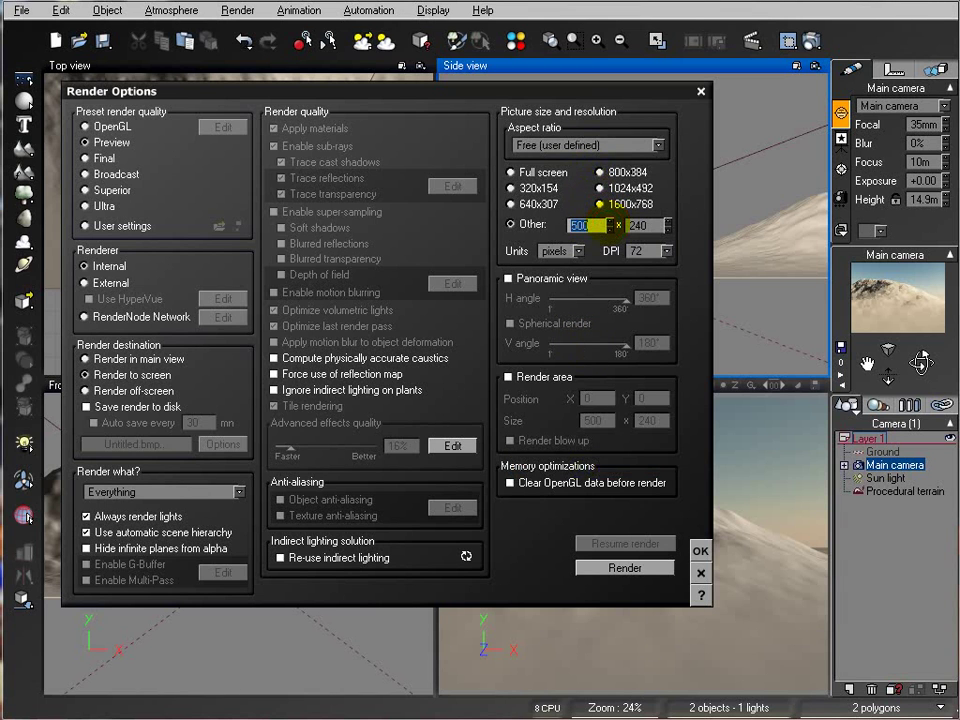
pyautogui.click(552, 204)
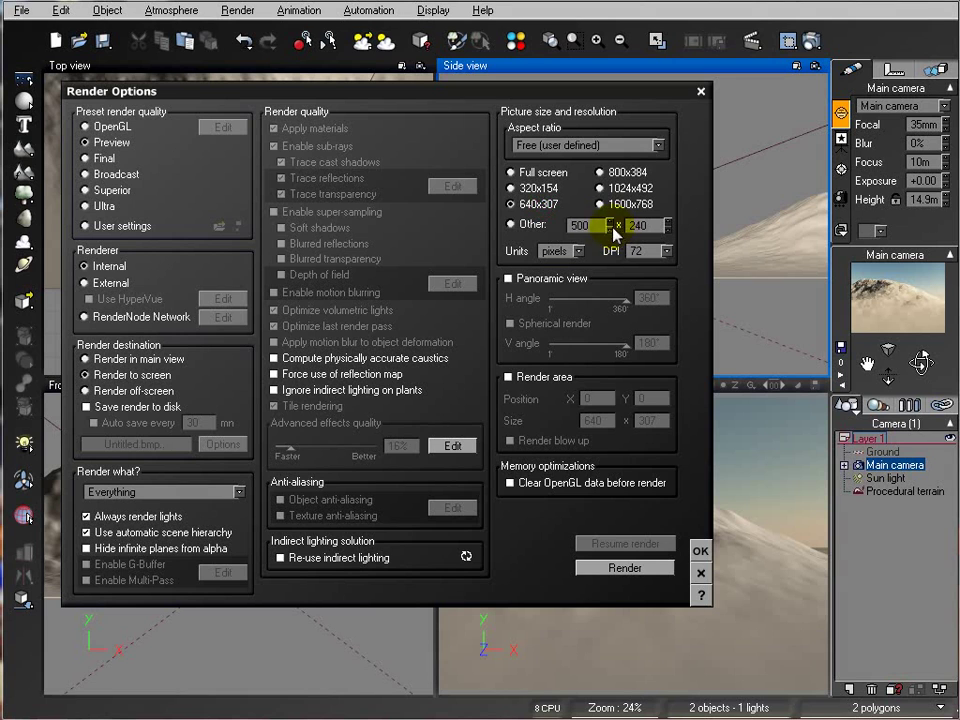
pyautogui.moveTo(607, 225); pyautogui.dragTo(599, 226)
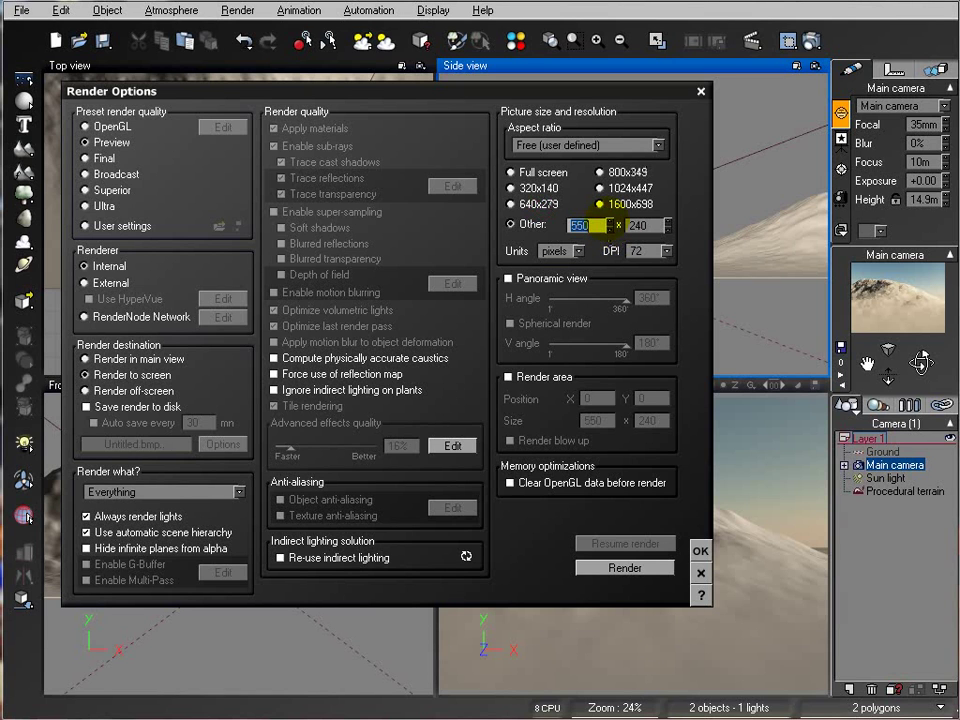
pyautogui.click(700, 552)
# Move the main camera farther back from the terrain in the side view
pyautogui.click(636, 505)
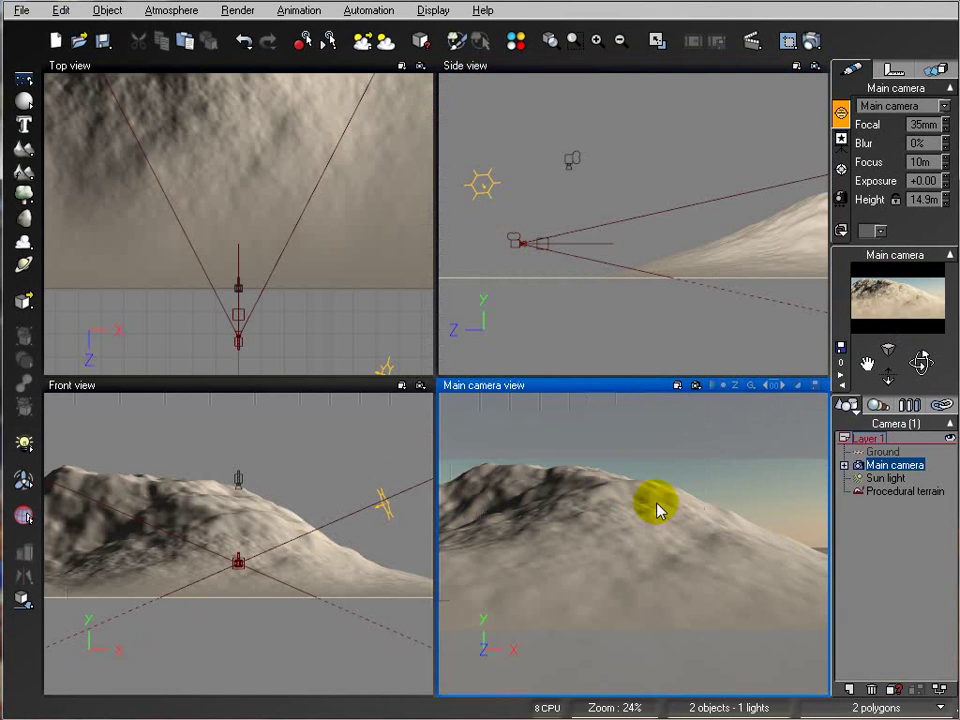
pyautogui.click(514, 242)
pyautogui.moveTo(465, 247)
pyautogui.mouseDown()
pyautogui.moveTo(514, 240)
pyautogui.moveTo(456, 237)
pyautogui.moveTo(466, 241)
pyautogui.mouseUp()
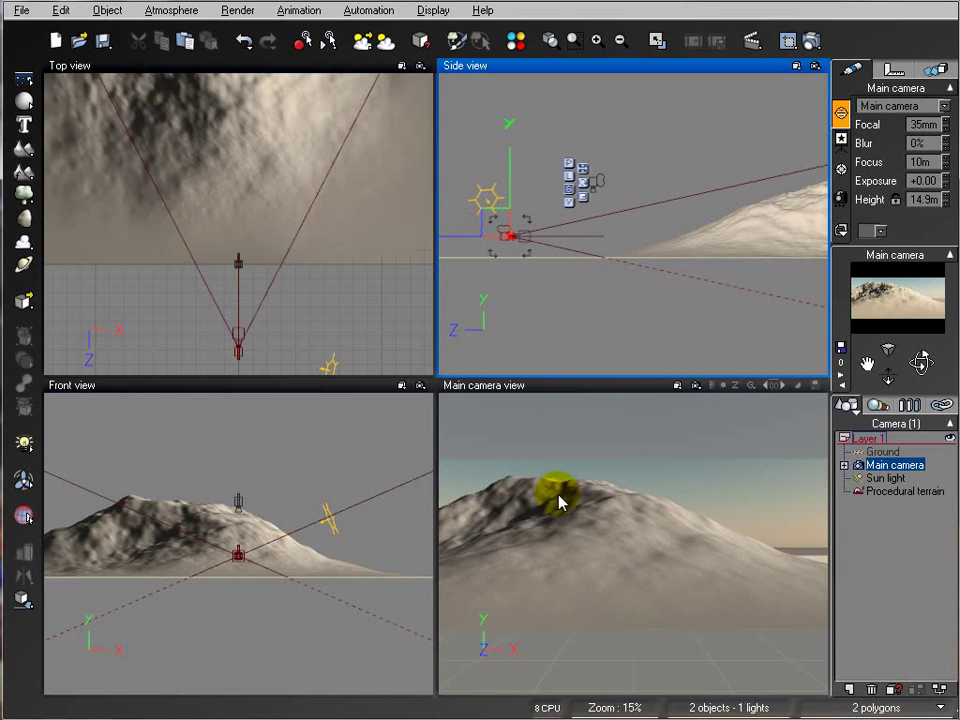
# Open the procedural terrain in the terrain editor and tilt its preview to a lower viewing angle
pyautogui.click(912, 492)
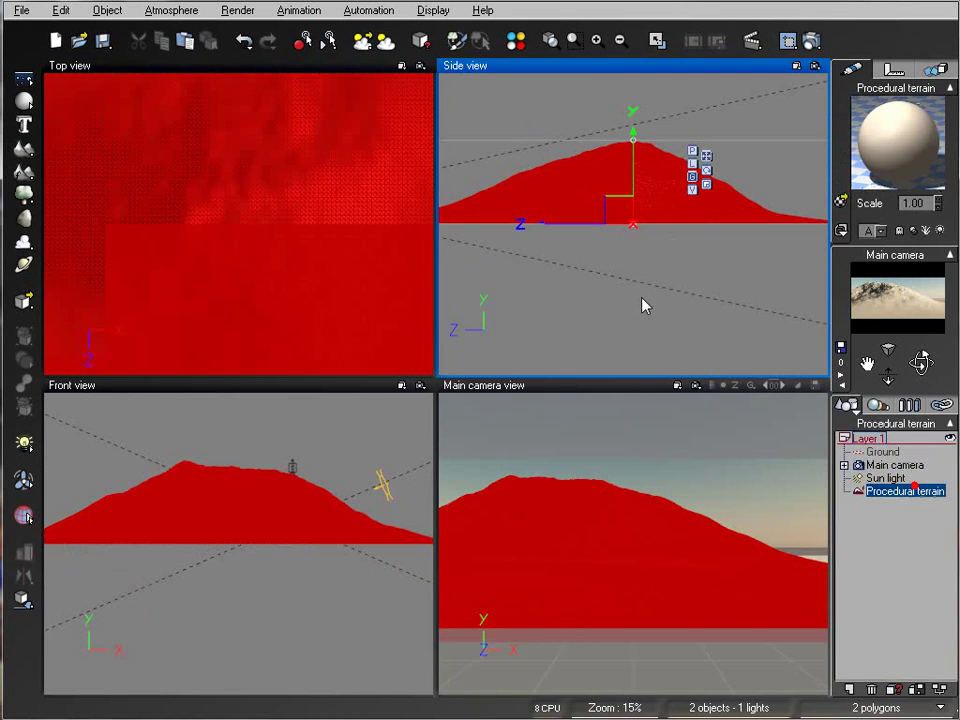
pyautogui.rightClick(261, 188)
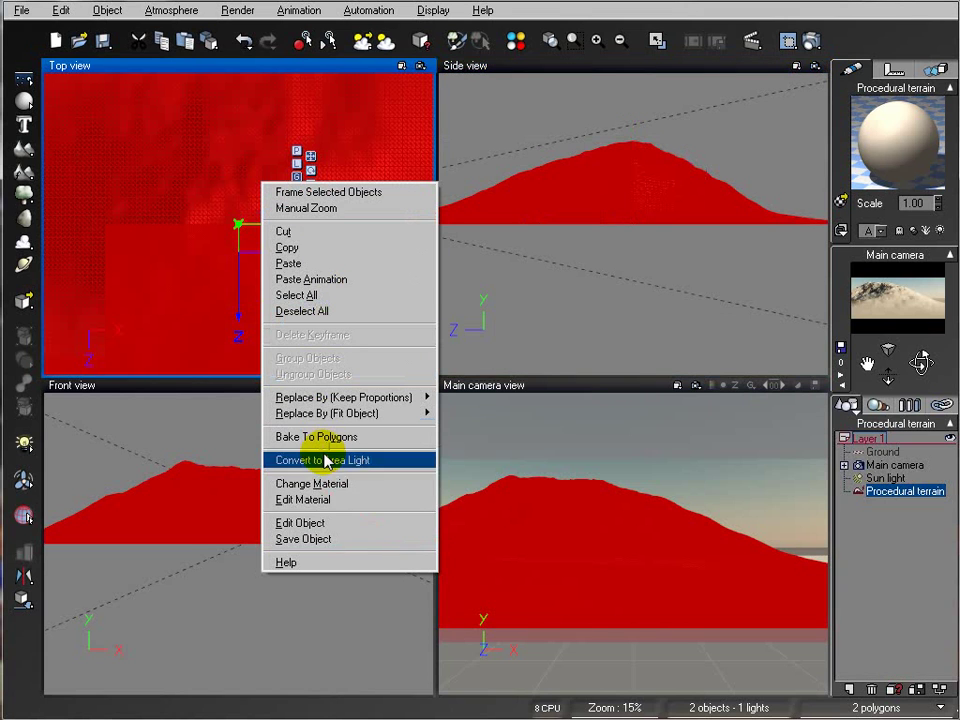
pyautogui.click(342, 533)
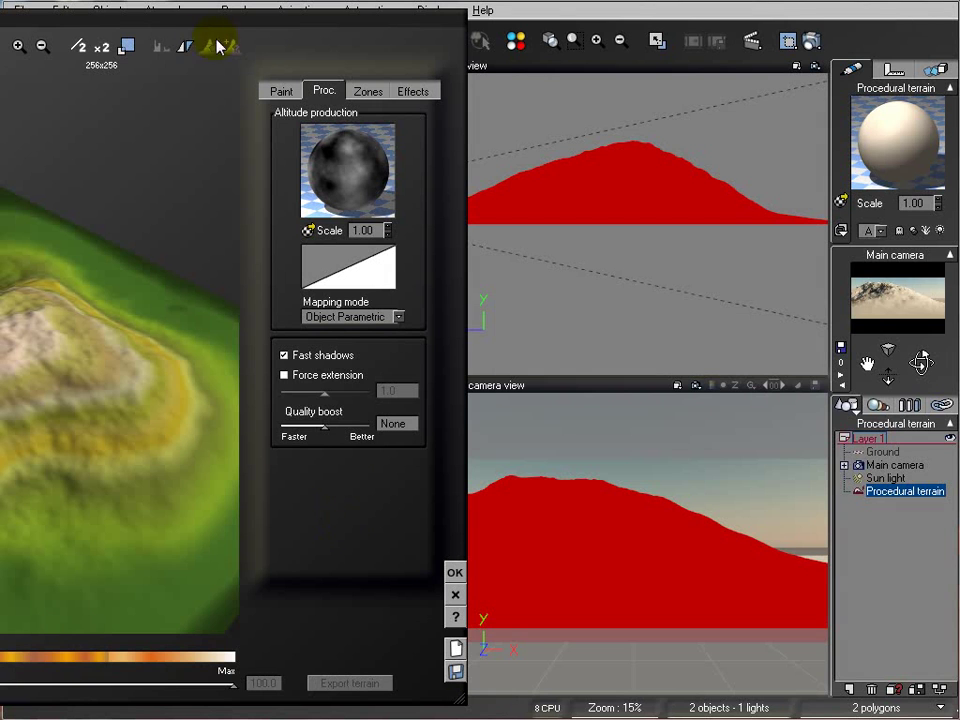
pyautogui.moveTo(7, 25); pyautogui.dragTo(111, 19)
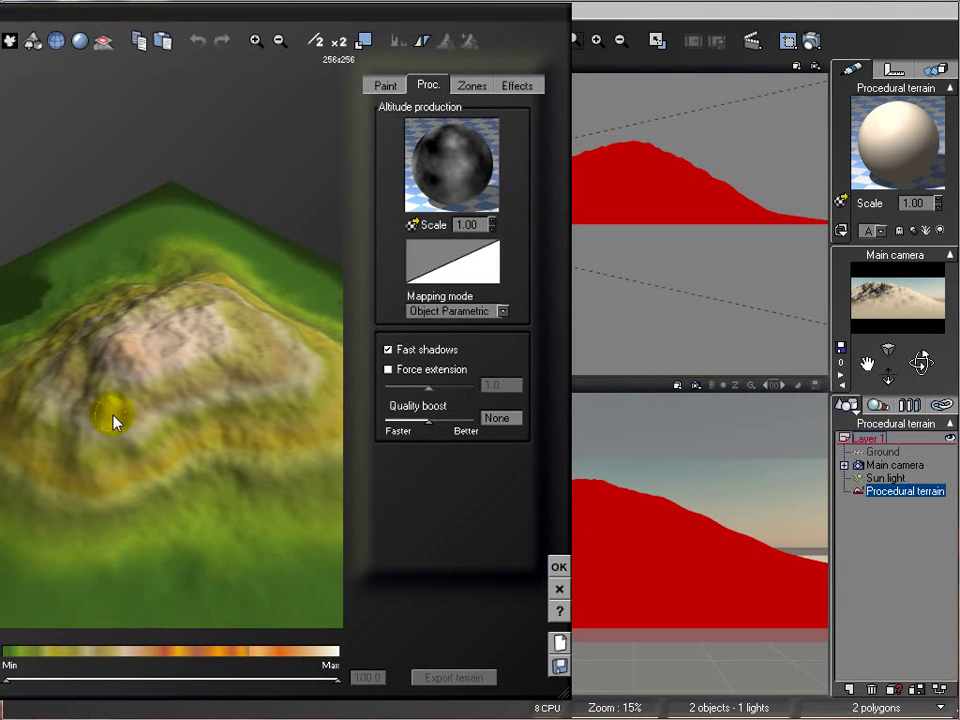
pyautogui.moveTo(213, 422); pyautogui.dragTo(208, 379)
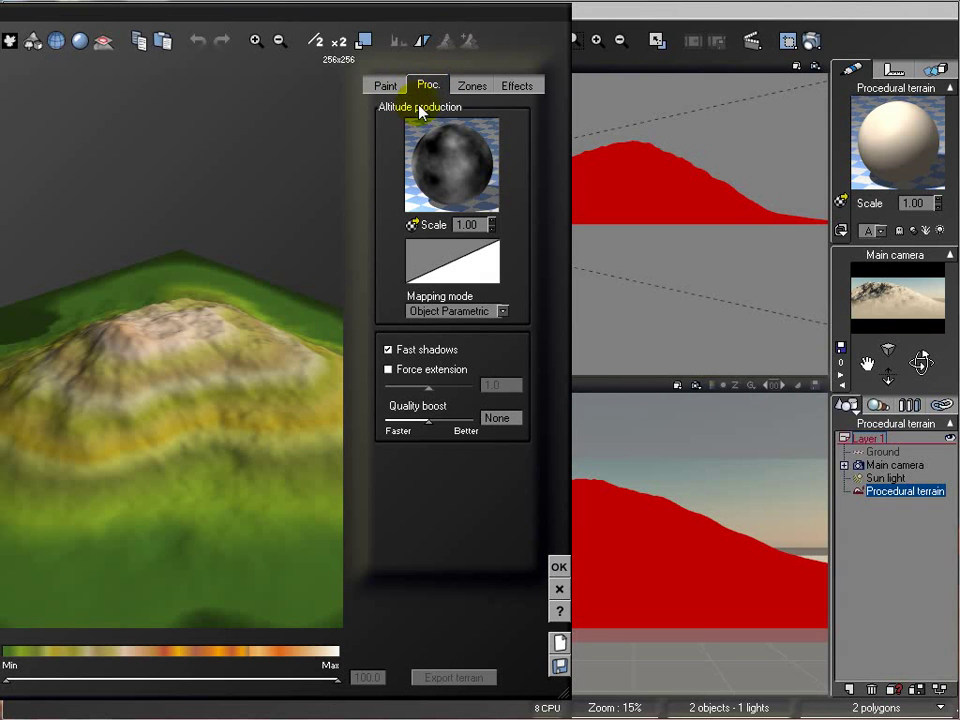
# Open the altitude production function for editing and move the Seed and Simple Fractal nodes up beneath the Position input
pyautogui.rightClick(418, 164)
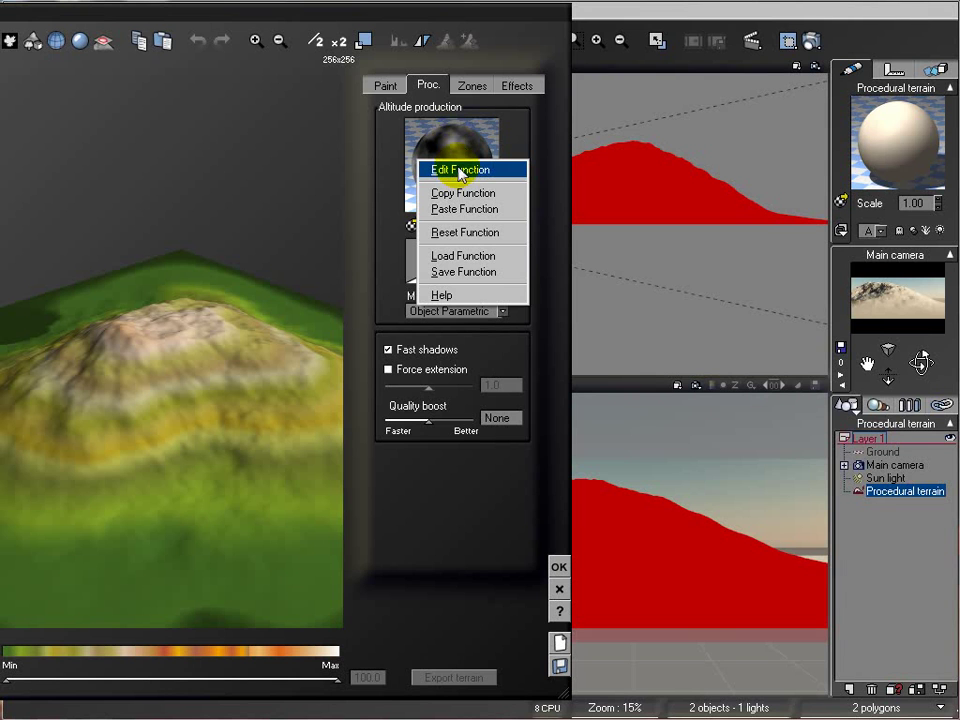
pyautogui.click(460, 170)
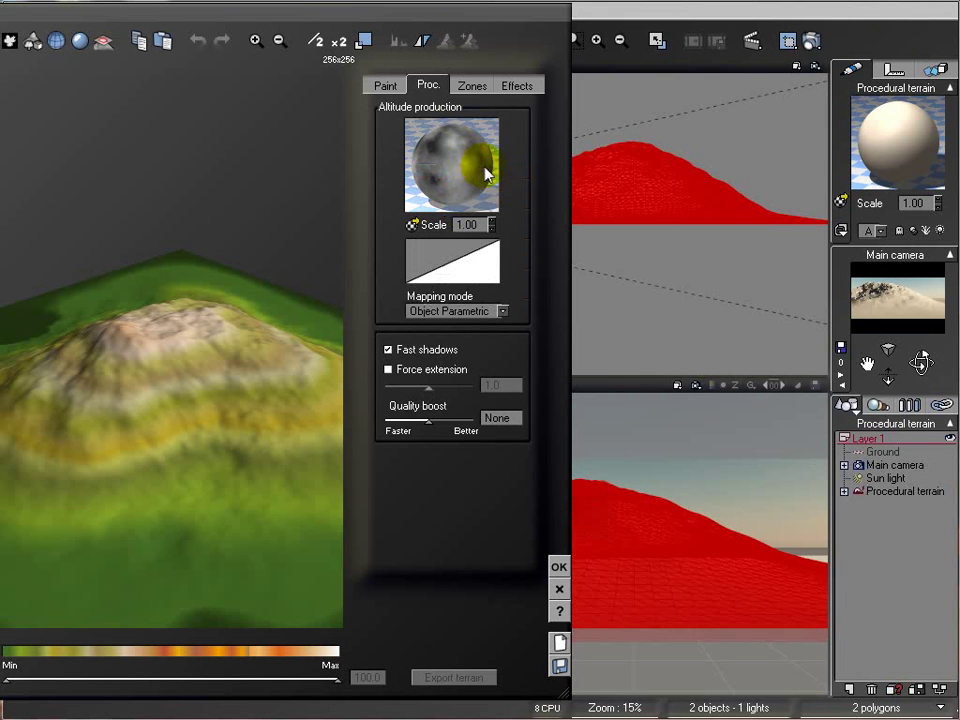
pyautogui.moveTo(857, 26); pyautogui.dragTo(613, 0)
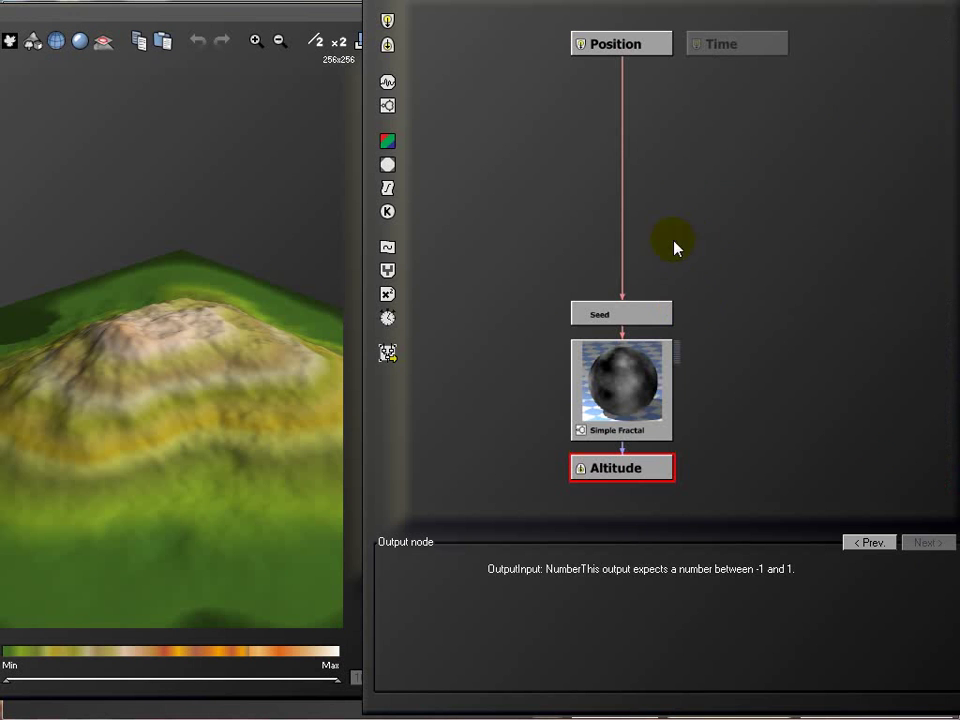
pyautogui.moveTo(628, 316); pyautogui.dragTo(625, 130)
pyautogui.moveTo(628, 364); pyautogui.dragTo(612, 192)
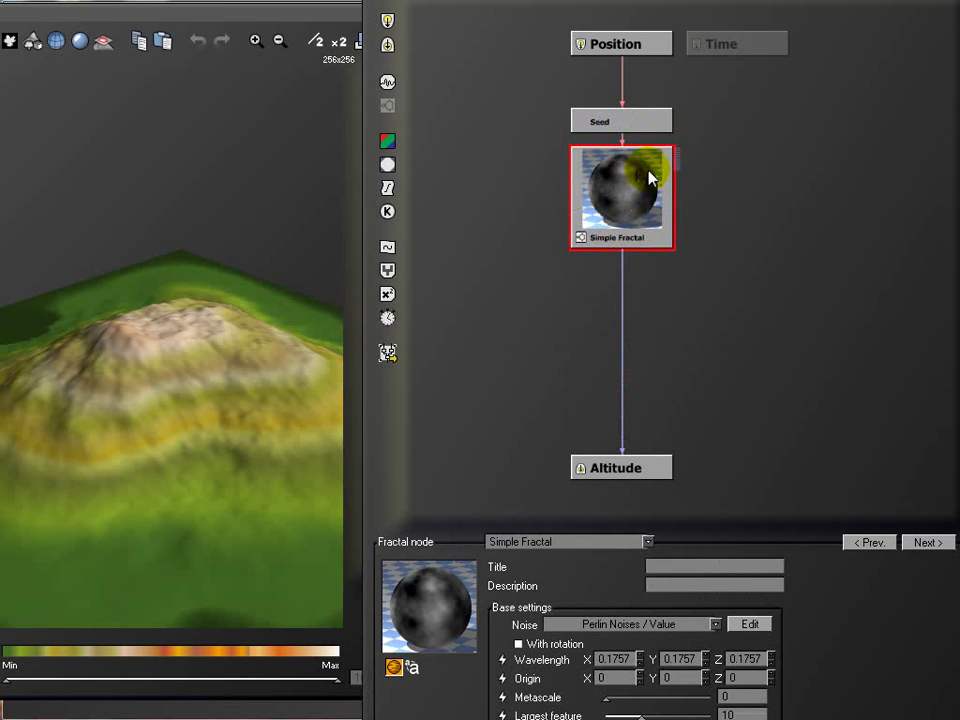
# Change the Simple Fractal node to a Terrain Fractal and bring all of its settings into view
pyautogui.click(648, 541)
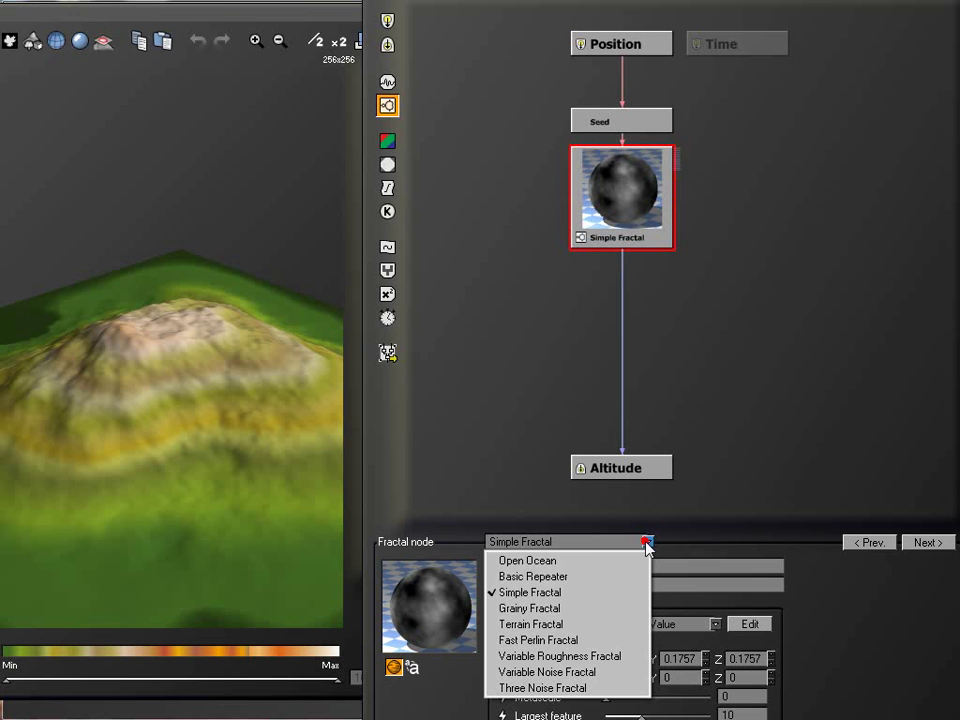
pyautogui.click(552, 626)
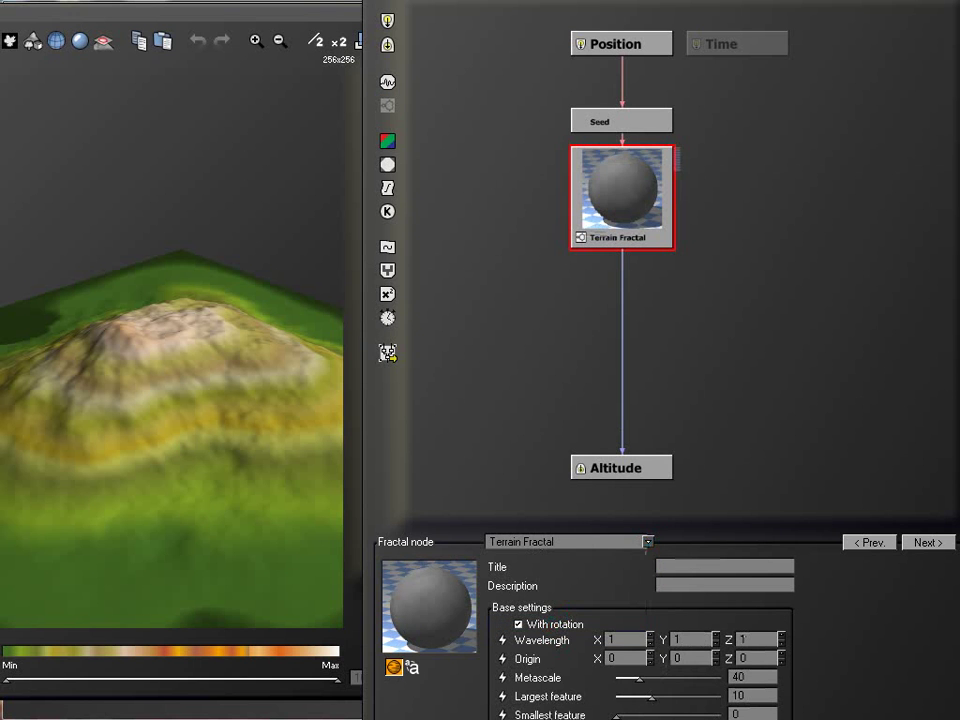
pyautogui.scroll(-2, 660, 400)
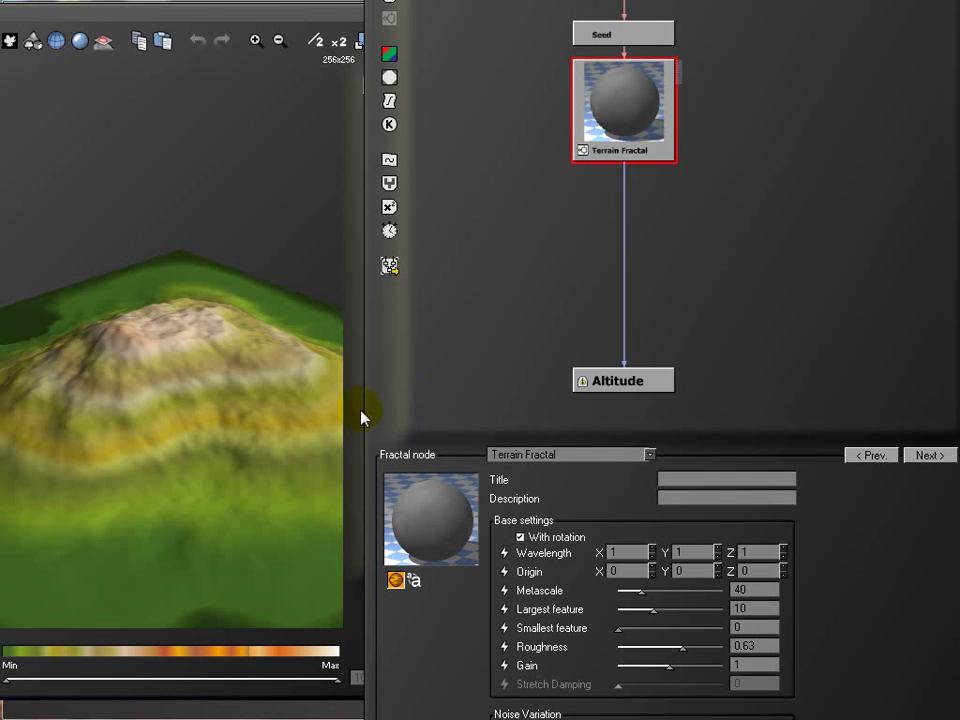
pyautogui.moveTo(367, 407); pyautogui.dragTo(210, 392)
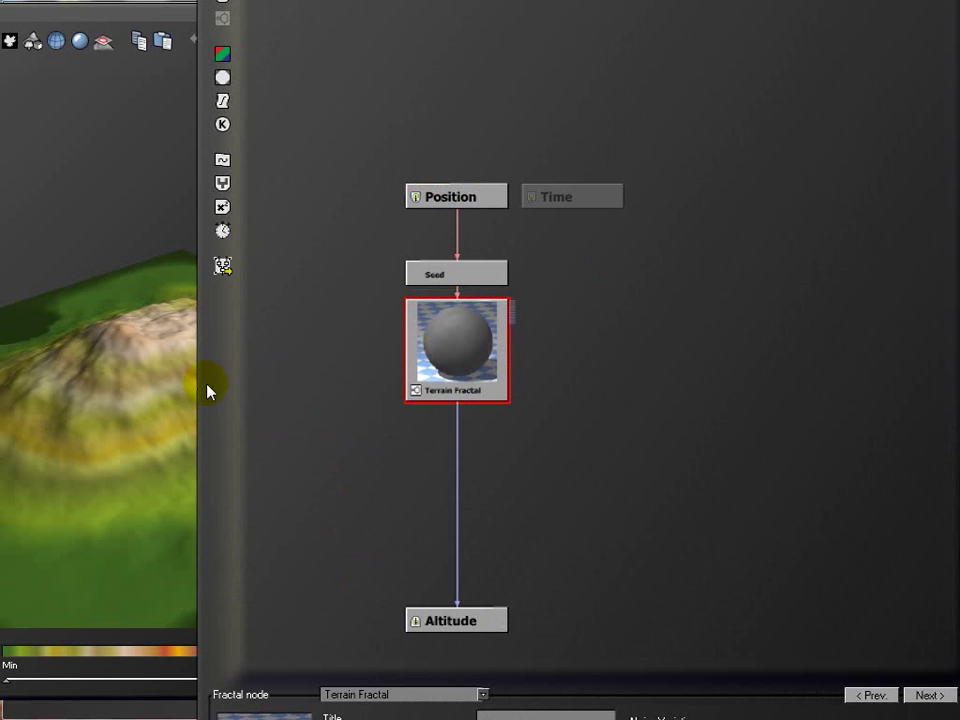
pyautogui.moveTo(690, 0); pyautogui.dragTo(713, 0)
pyautogui.moveTo(686, 41); pyautogui.dragTo(694, 0)
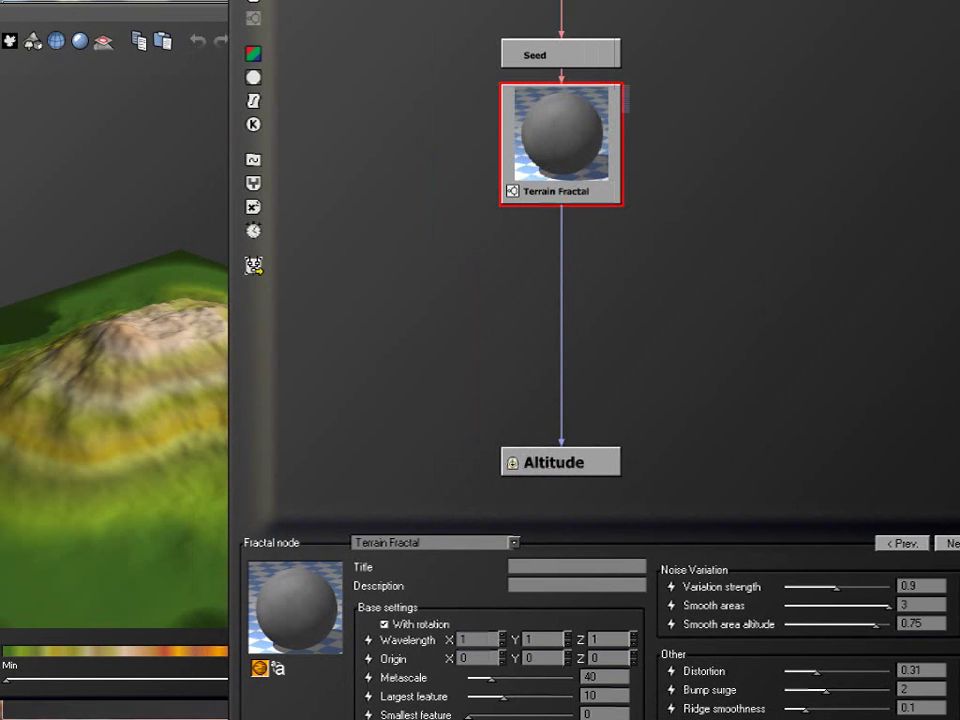
pyautogui.moveTo(690, 0); pyautogui.dragTo(687, 27)
pyautogui.moveTo(771, 0)
pyautogui.mouseDown()
pyautogui.moveTo(771, 34)
pyautogui.moveTo(782, 0)
pyautogui.moveTo(765, 15)
pyautogui.mouseUp()
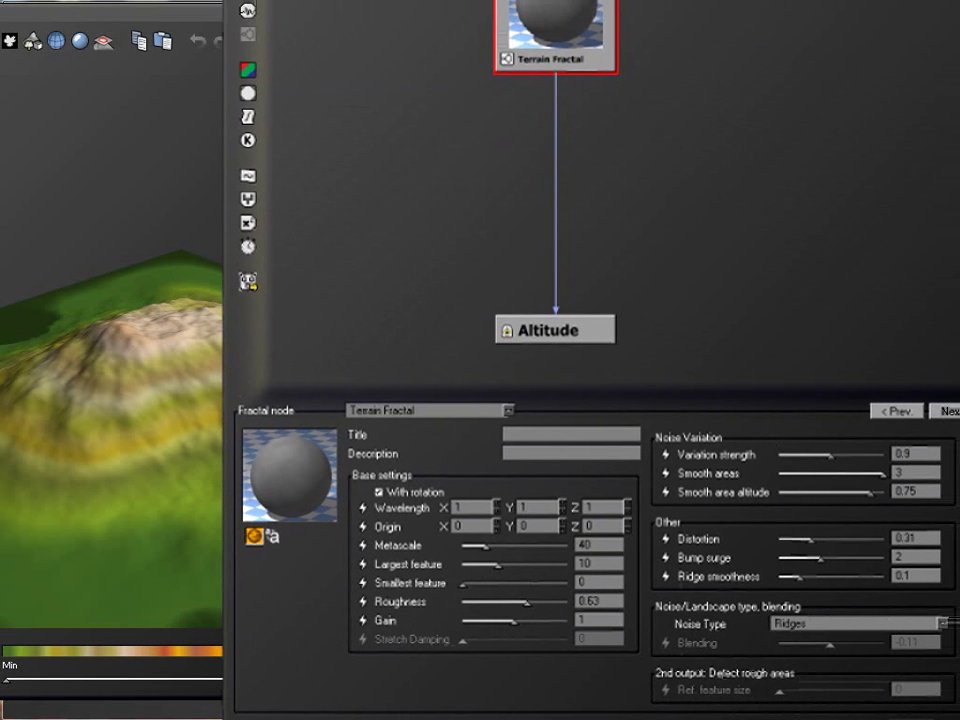
pyautogui.scroll(-2, 649, 162)
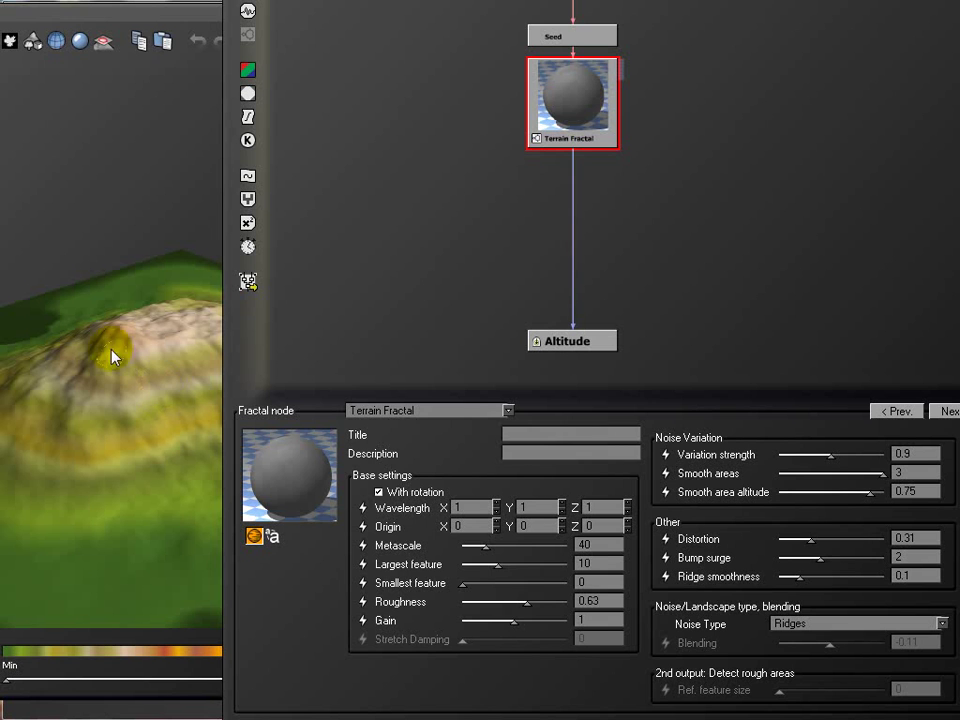
# Uncover the main window, render the scene to screen and close the render display
pyautogui.moveTo(300, 1); pyautogui.dragTo(922, 1)
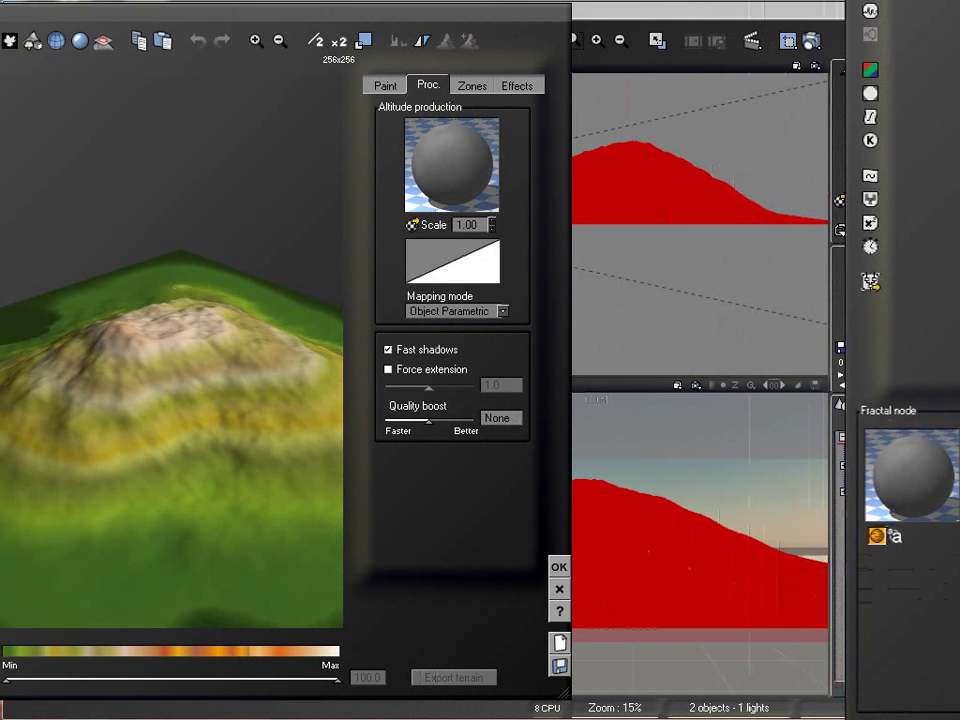
pyautogui.click(811, 40)
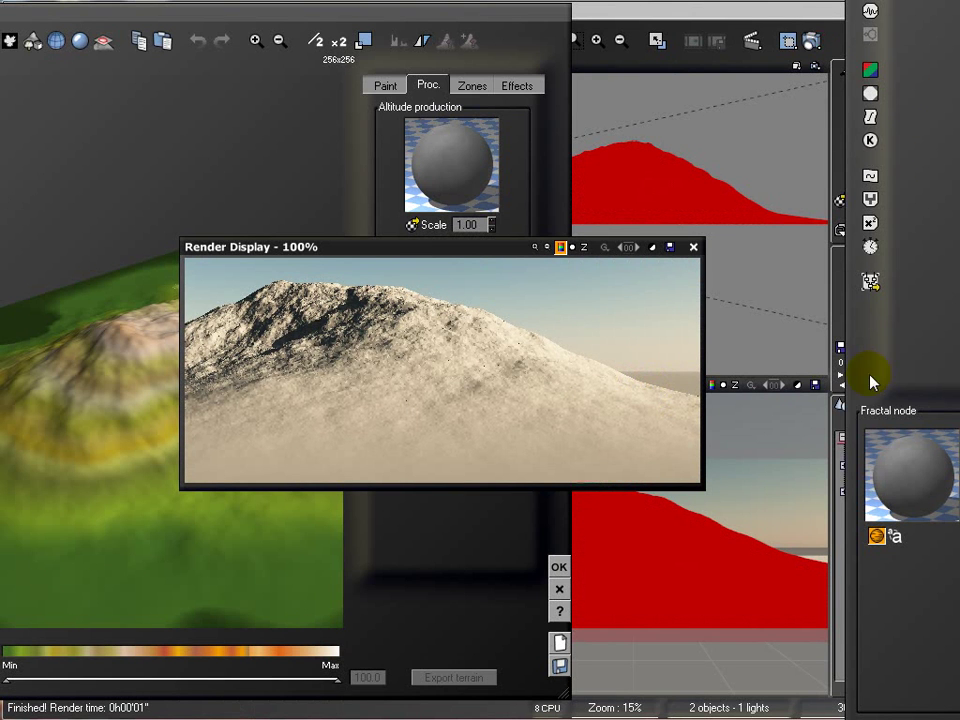
pyautogui.click(693, 246)
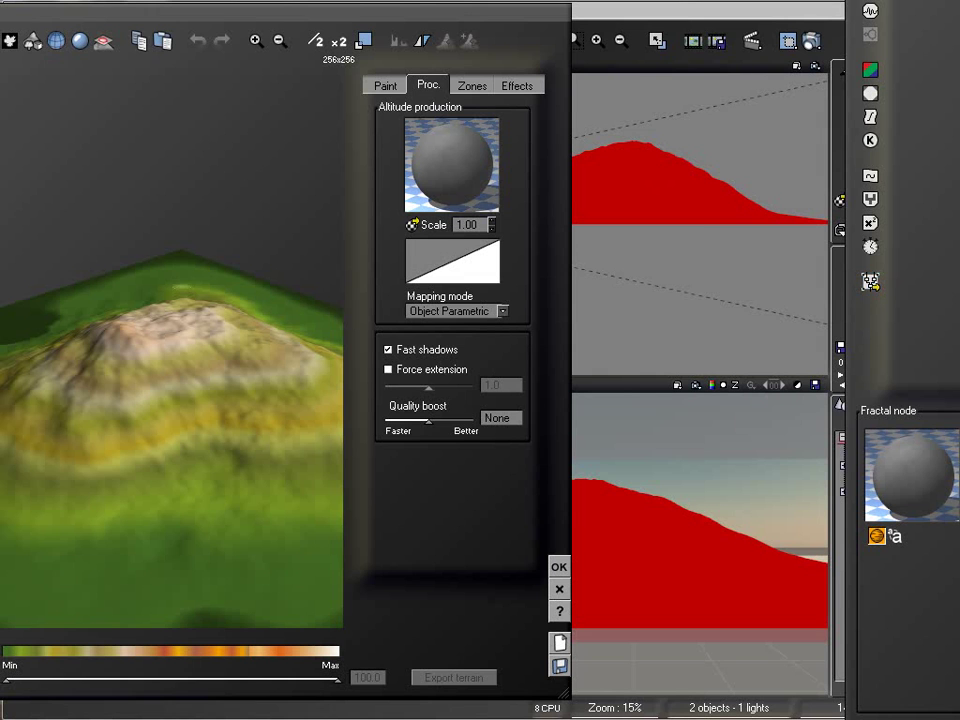
# Regenerate the terrain from its Terrain Fractal function, render the scene to screen again and close the render display
pyautogui.click(270, 155)
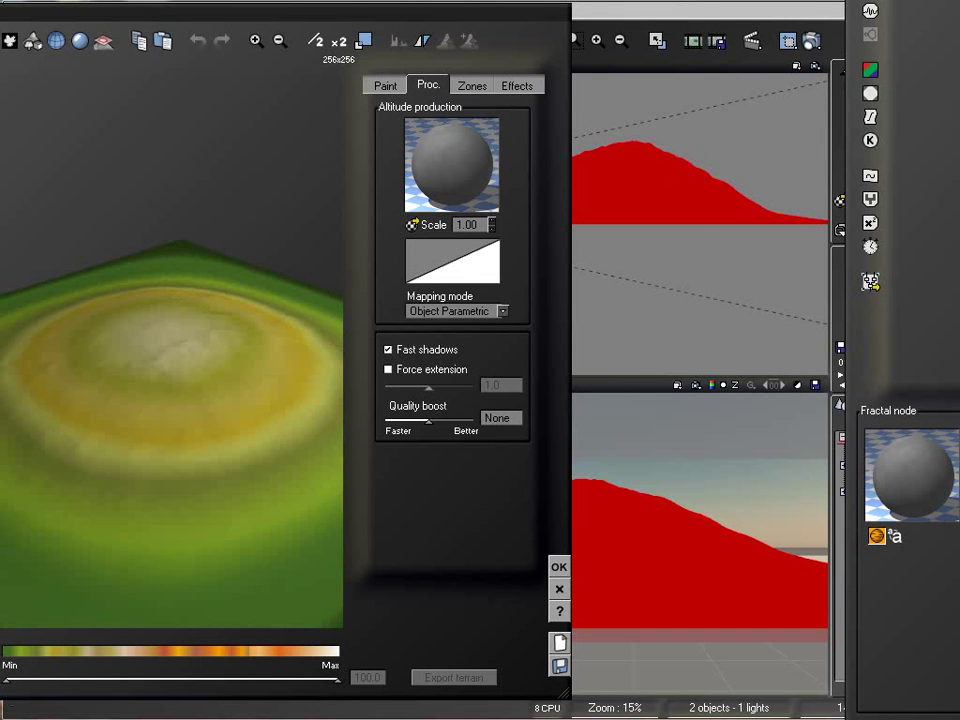
pyautogui.click(811, 40)
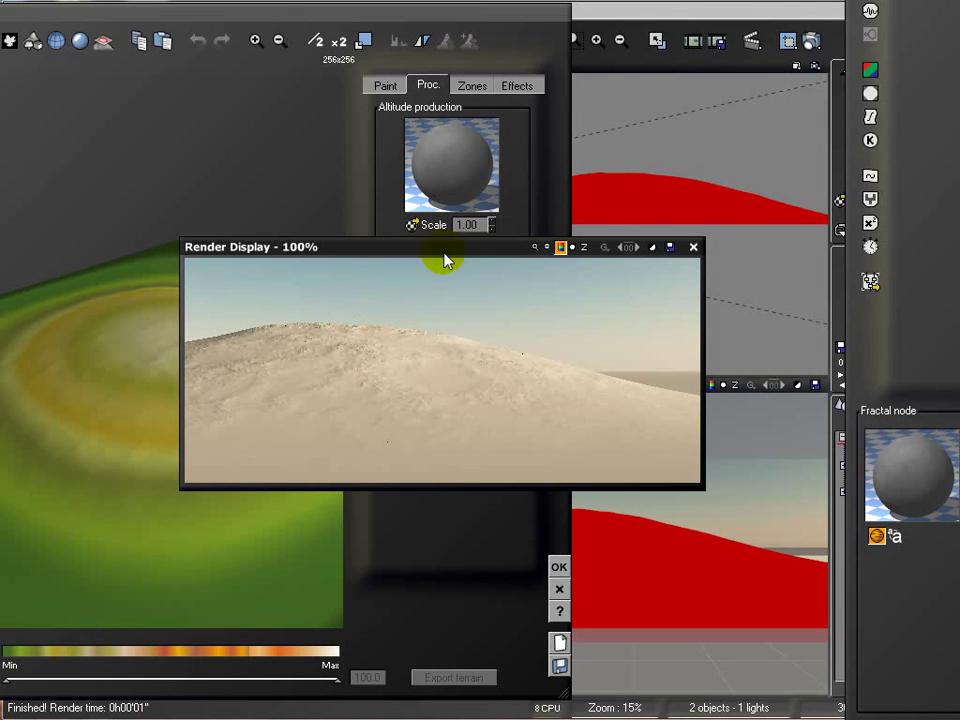
pyautogui.click(693, 246)
# Return to the function editor and lower the Terrain Fractal's Metascale to about 10.74
pyautogui.moveTo(930, 8); pyautogui.dragTo(322, 4)
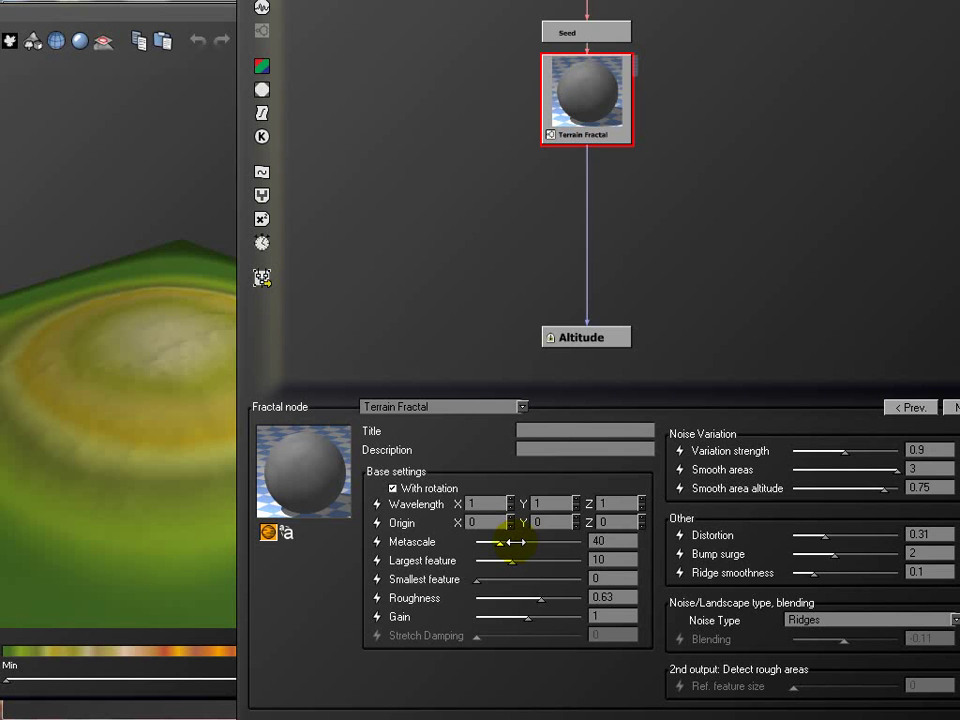
pyautogui.moveTo(515, 541); pyautogui.dragTo(500, 545)
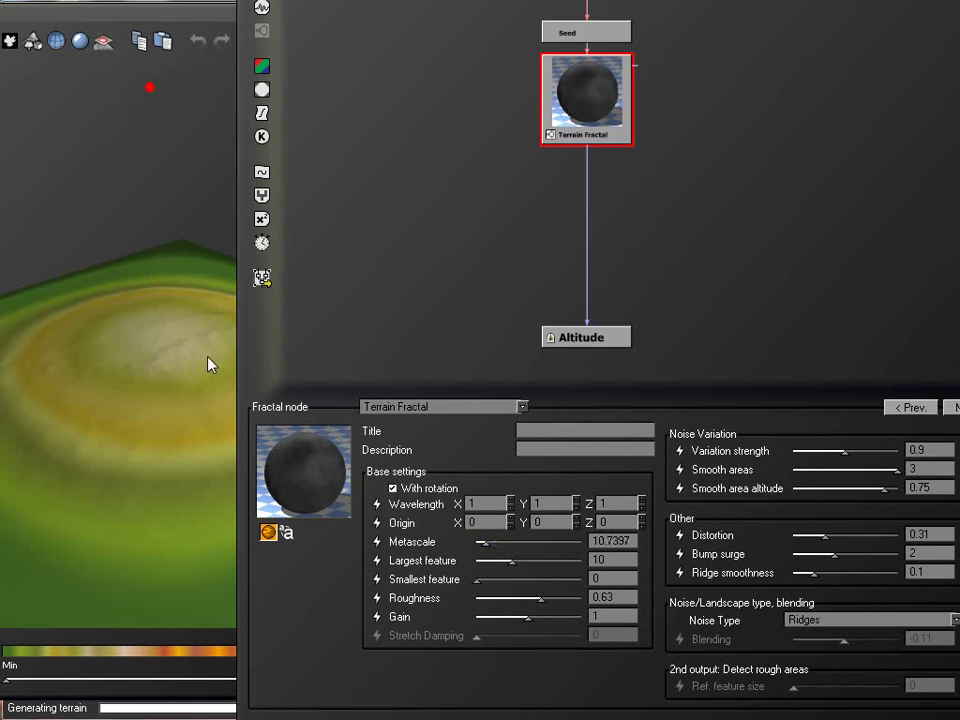
# Lower the Terrain Fractal's Largest feature to about 2.76 and inspect the regenerated terrain in the preview
pyautogui.moveTo(120, 453); pyautogui.dragTo(221, 461)
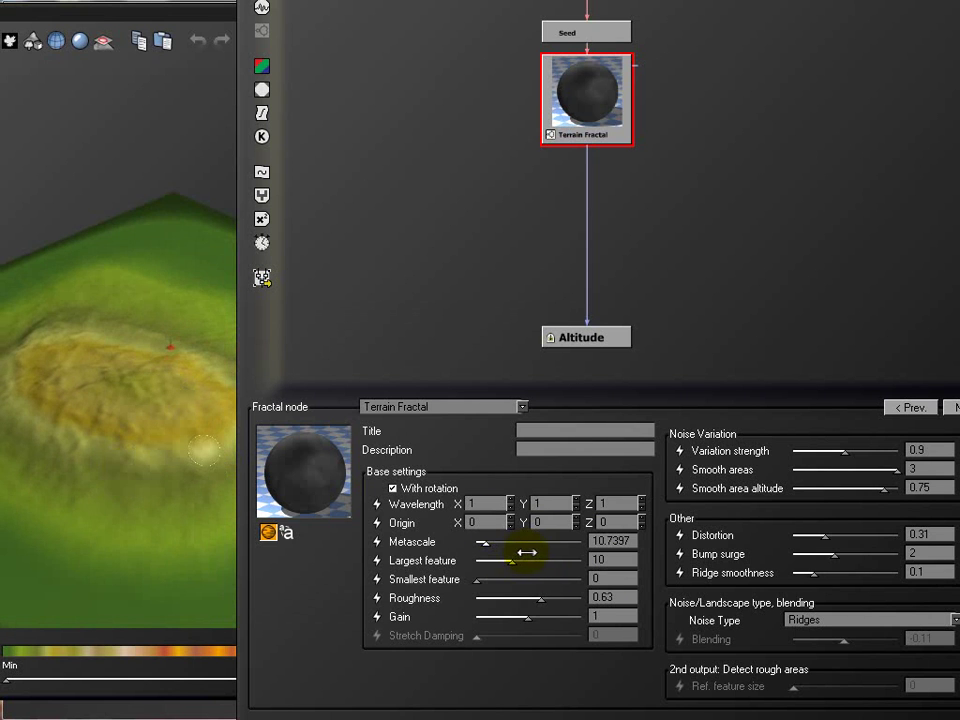
pyautogui.moveTo(488, 552); pyautogui.dragTo(513, 557)
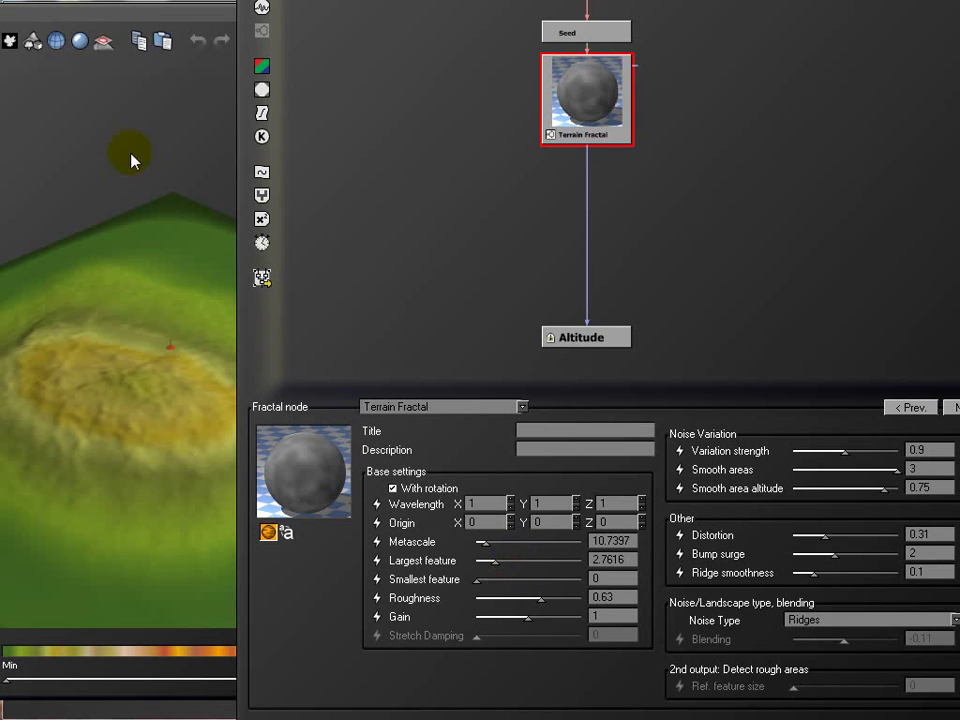
pyautogui.moveTo(197, 307); pyautogui.dragTo(208, 432)
pyautogui.moveTo(75, 333); pyautogui.dragTo(155, 360)
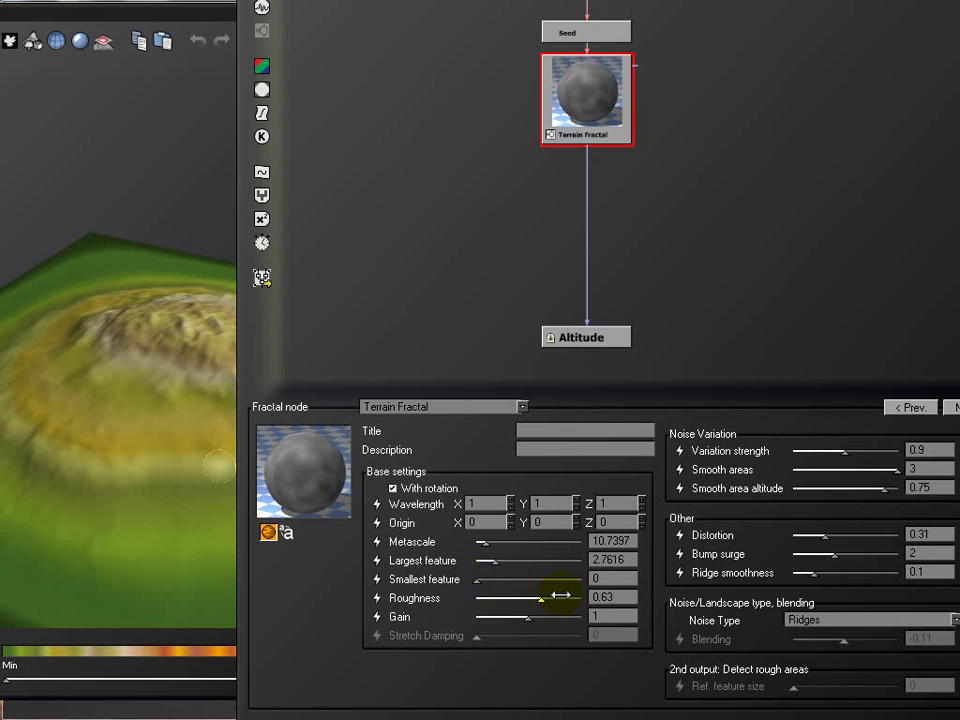
# Raise the Terrain Fractal's Roughness to about 0.65 and its Bump surge to about 4.02
pyautogui.moveTo(545, 597); pyautogui.dragTo(547, 597)
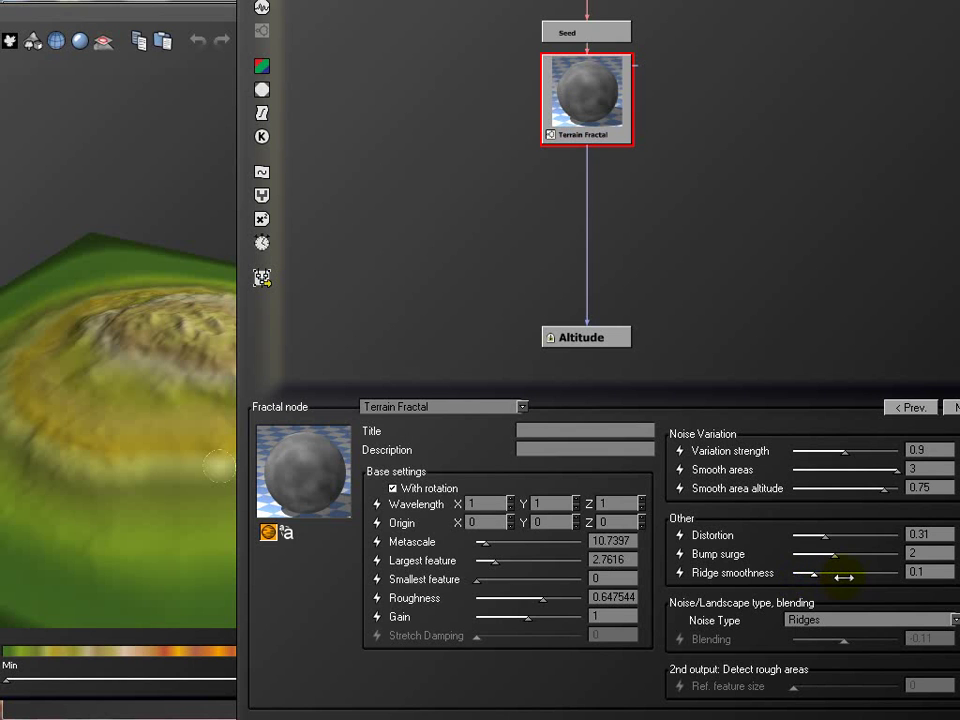
pyautogui.moveTo(841, 553); pyautogui.dragTo(853, 554)
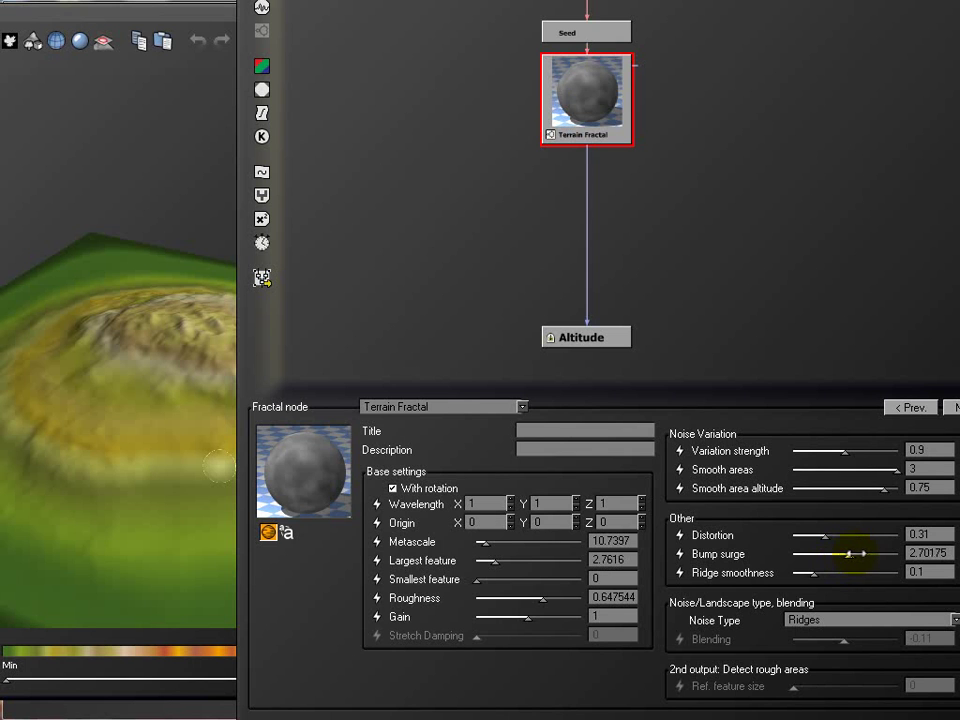
pyautogui.moveTo(853, 554); pyautogui.dragTo(873, 554)
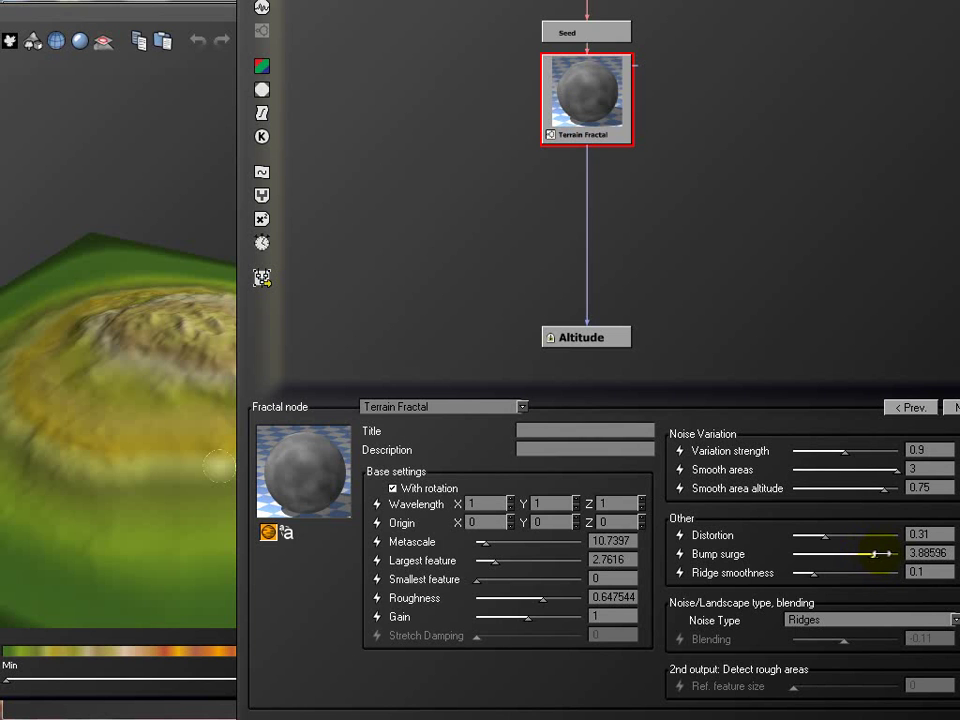
pyautogui.moveTo(880, 553); pyautogui.dragTo(882, 554)
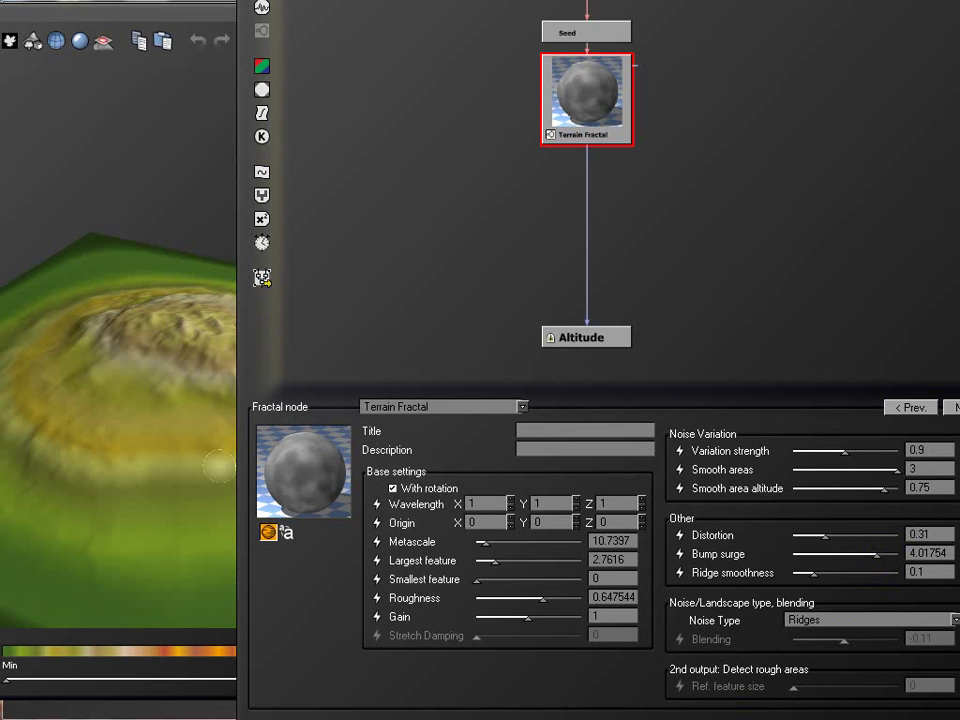
# Lower the Terrain Fractal's Ridge smoothness to about 0.087 and reduce its Distortion slightly
pyautogui.moveTo(819, 570); pyautogui.dragTo(824, 572)
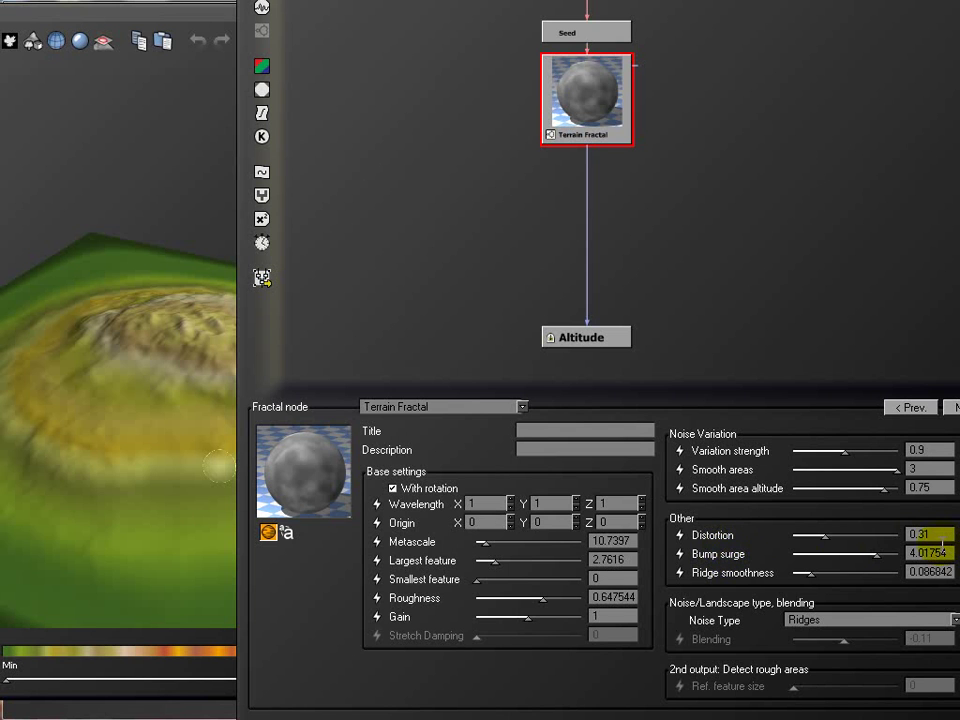
pyautogui.moveTo(861, 534); pyautogui.dragTo(822, 534)
# Check the reshaped terrain in the preview, render the scene to screen and close the render display
pyautogui.moveTo(150, 145); pyautogui.dragTo(152, 362)
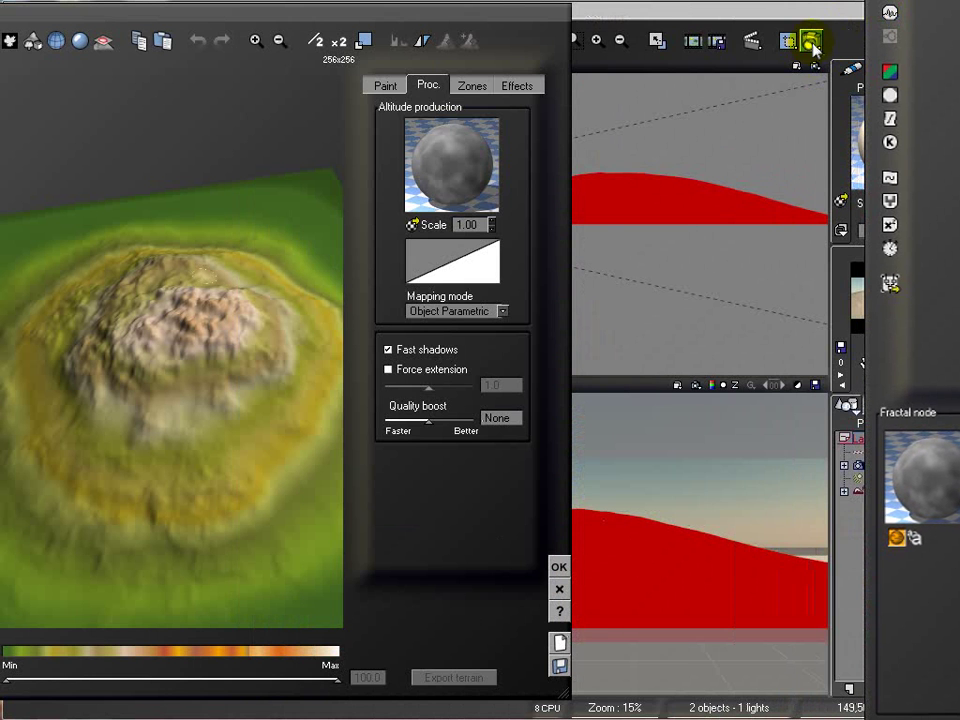
pyautogui.click(812, 42)
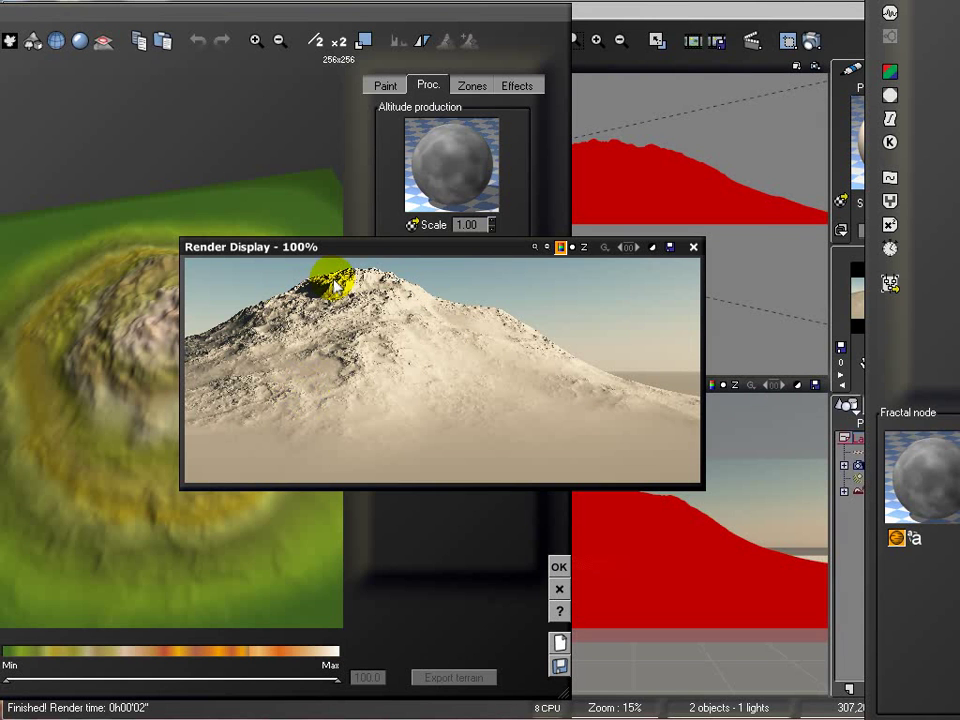
pyautogui.click(693, 248)
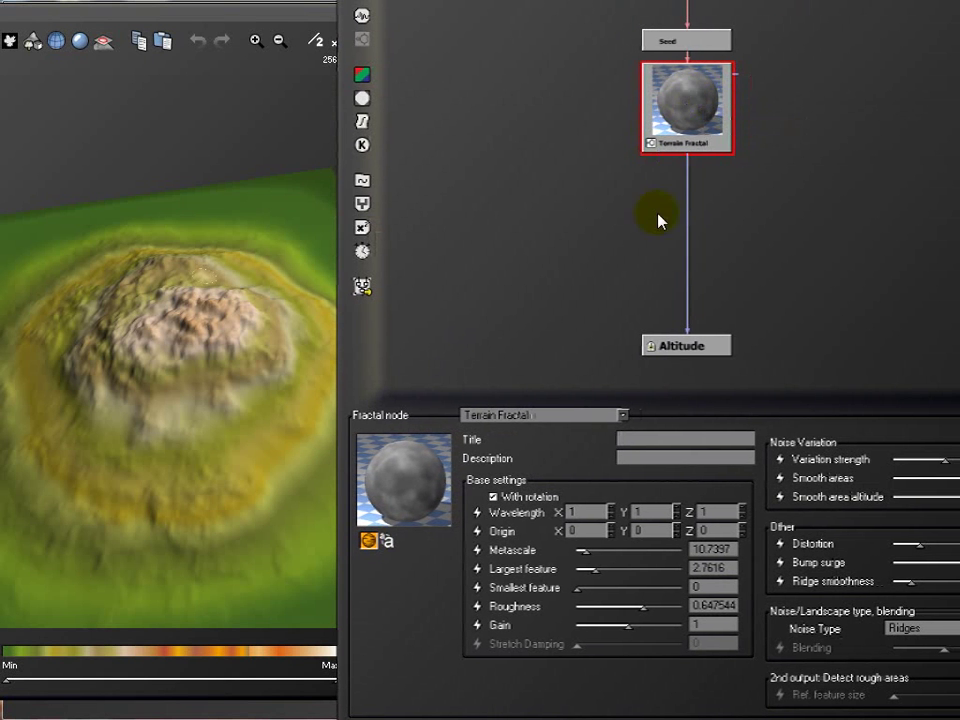
# Insert a filter node between the Terrain Fractal and Altitude nodes and change it to a recursive Confined Strata filter
pyautogui.click(689, 262)
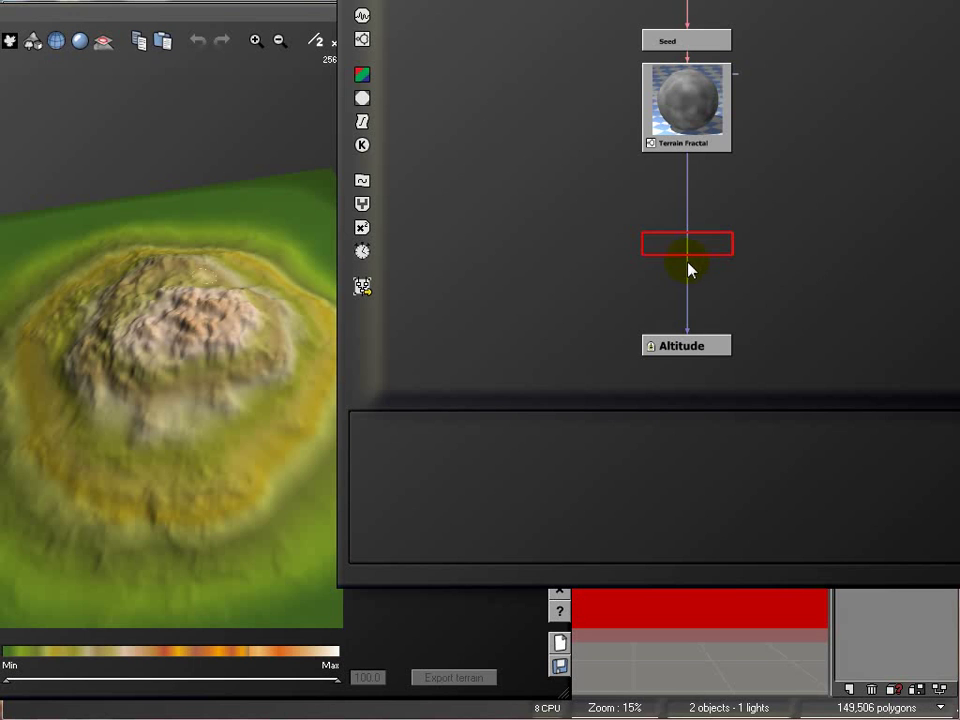
pyautogui.click(362, 121)
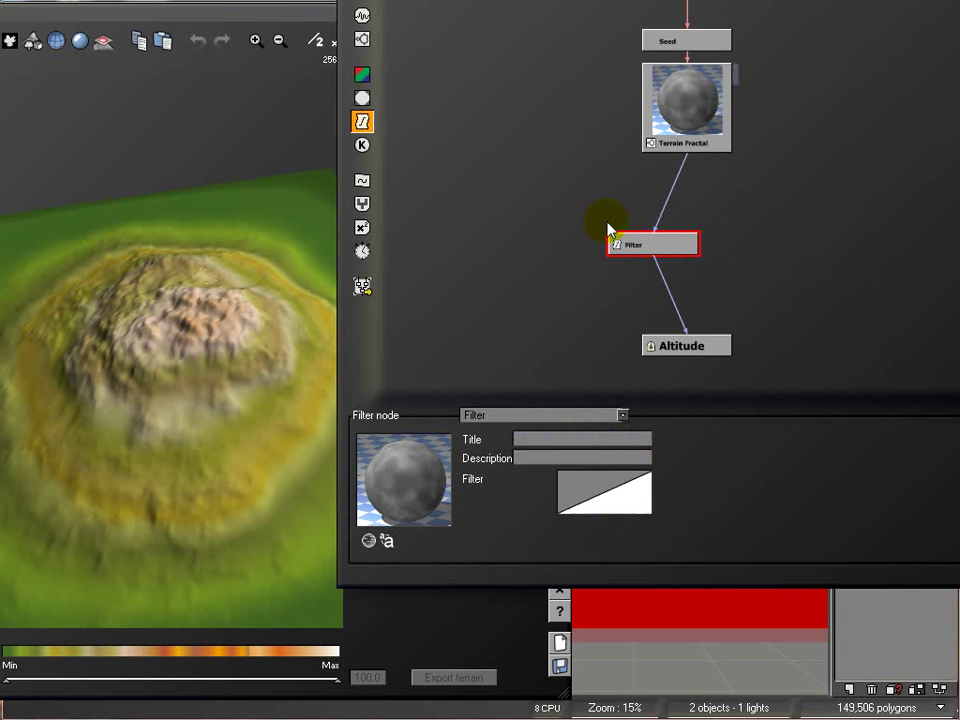
pyautogui.click(622, 415)
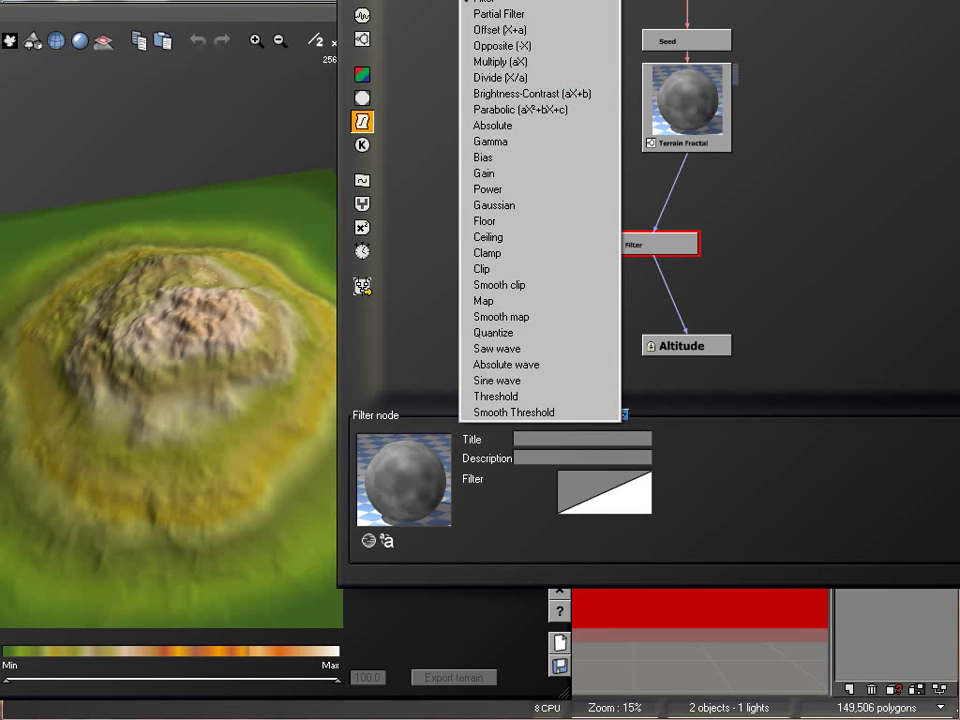
pyautogui.press('Escape')
pyautogui.moveTo(650, 0); pyautogui.dragTo(617, 80)
pyautogui.click(586, 495)
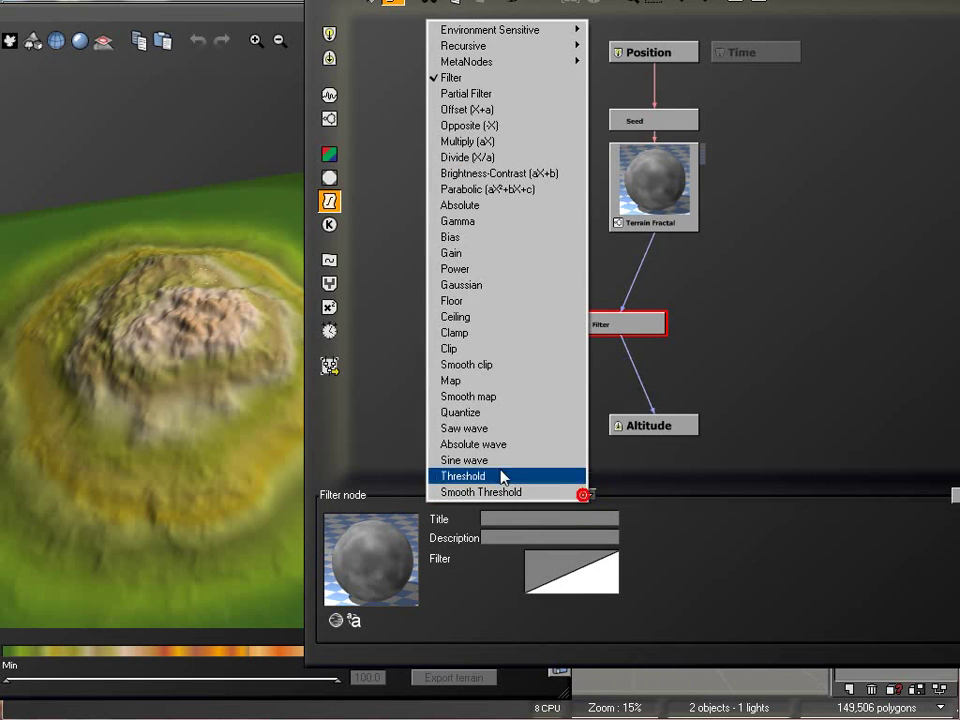
pyautogui.moveTo(550, 47)
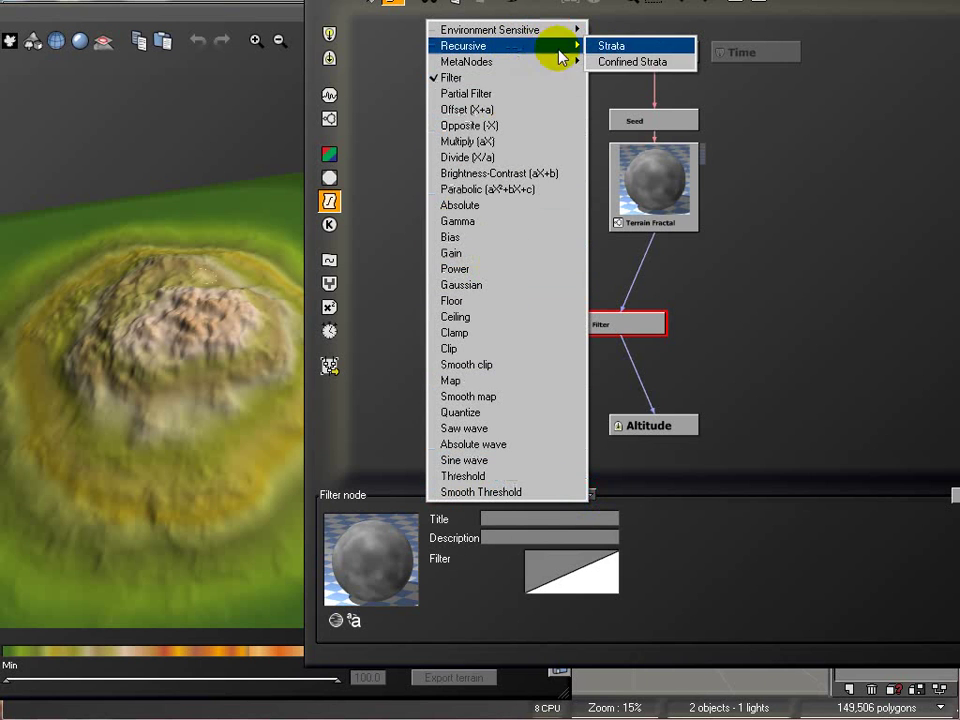
pyautogui.click(634, 63)
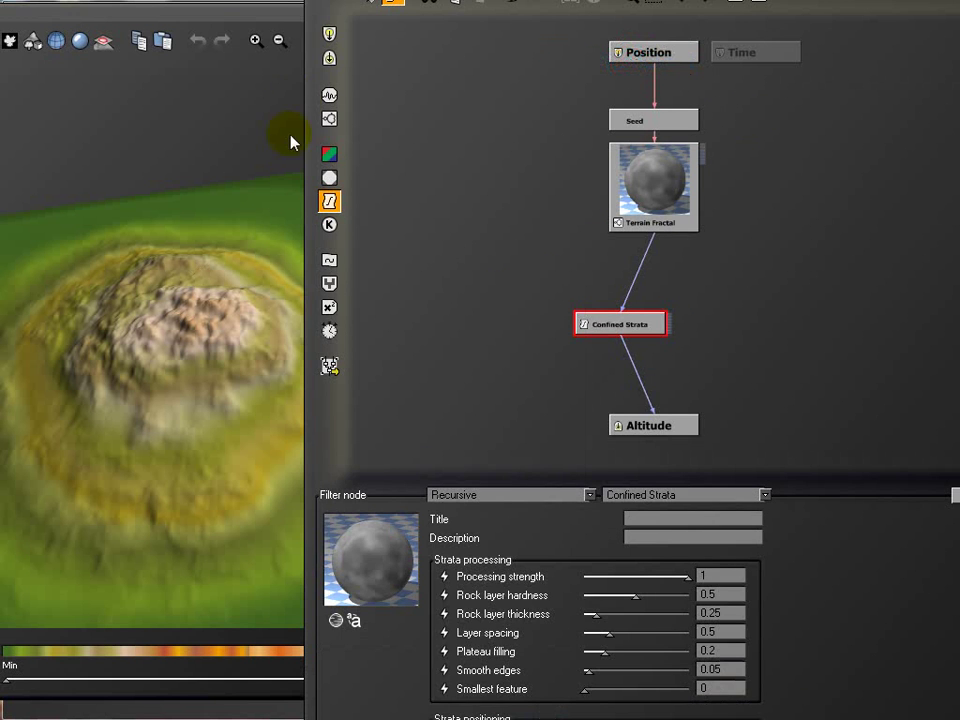
# Bring all Confined Strata settings into view and raise the Rock layer hardness to about 0.57, inspecting the regenerated terrain
pyautogui.moveTo(306, 161); pyautogui.dragTo(195, 159)
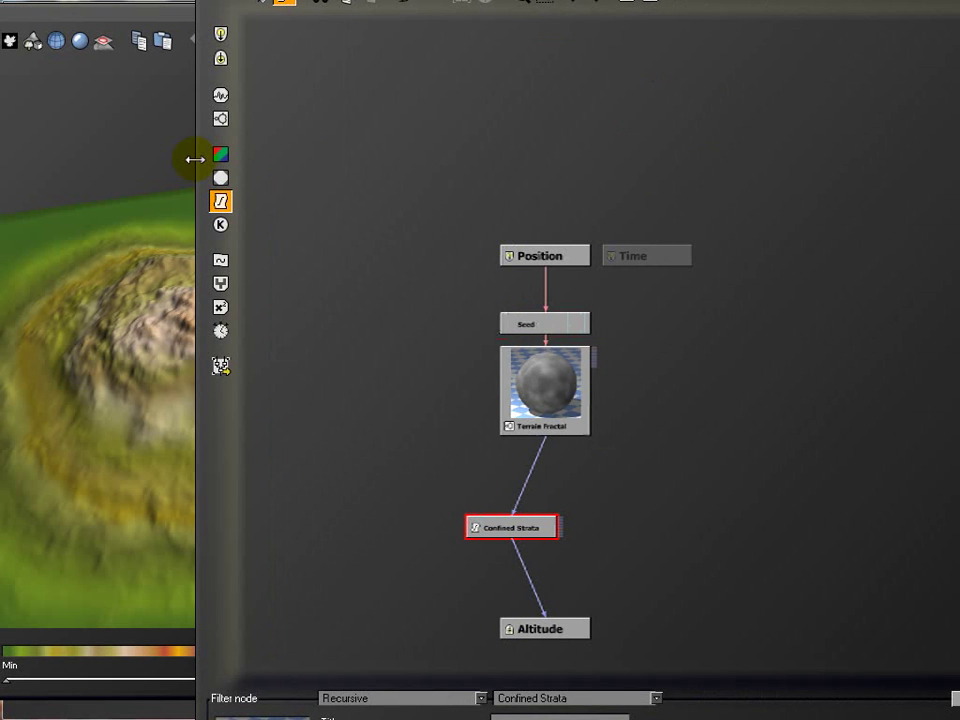
pyautogui.moveTo(691, 5)
pyautogui.mouseDown()
pyautogui.moveTo(691, 141)
pyautogui.moveTo(646, 0)
pyautogui.moveTo(680, 0)
pyautogui.mouseUp()
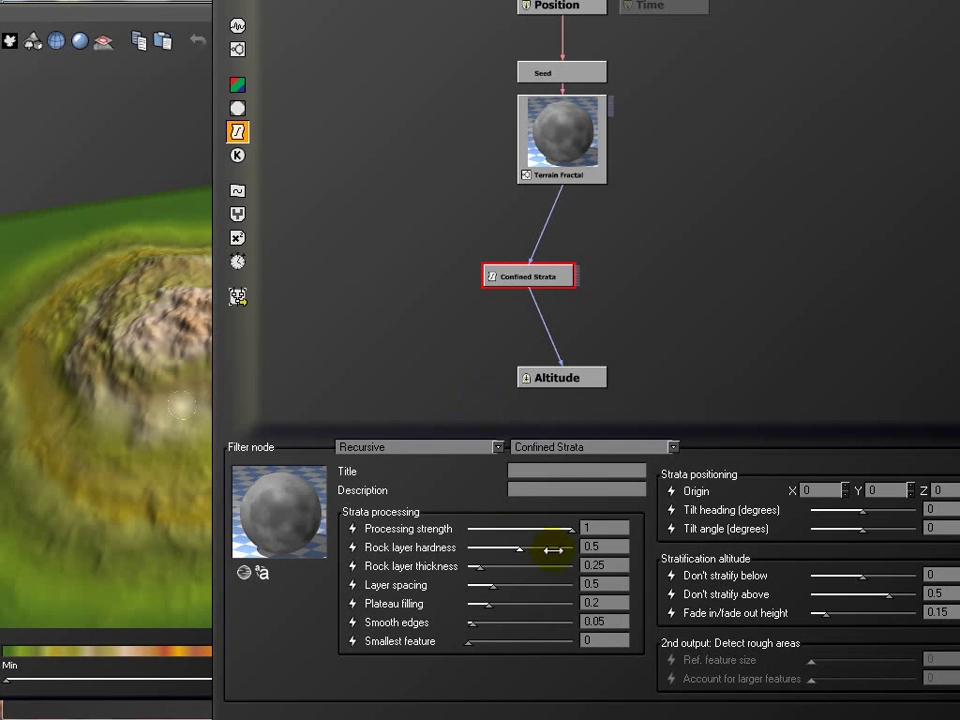
pyautogui.moveTo(522, 547); pyautogui.dragTo(527, 546)
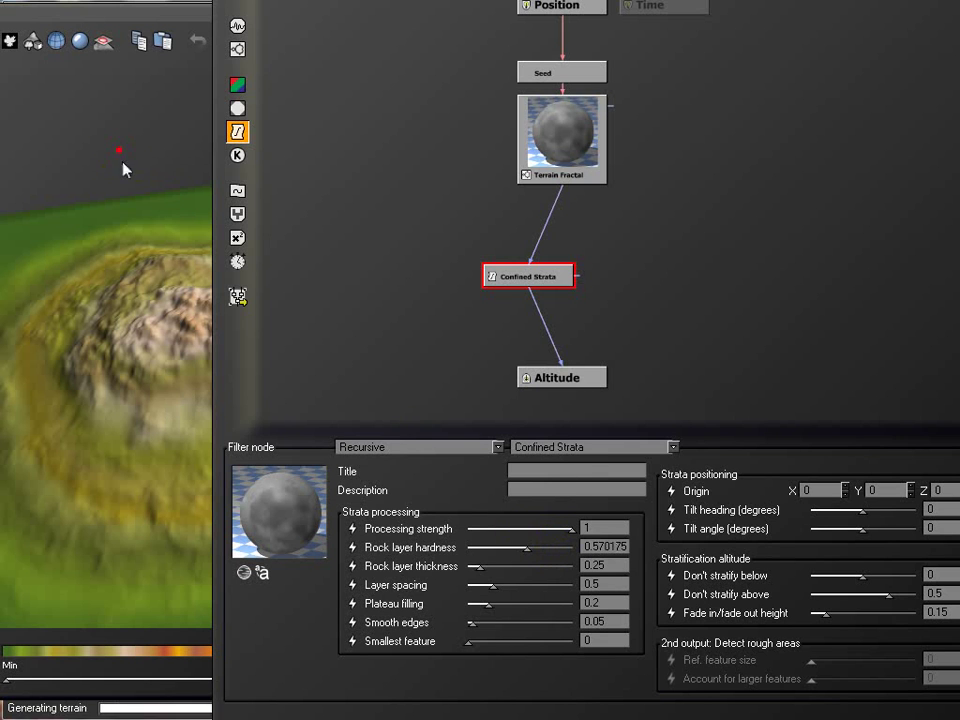
pyautogui.moveTo(133, 362); pyautogui.dragTo(108, 336)
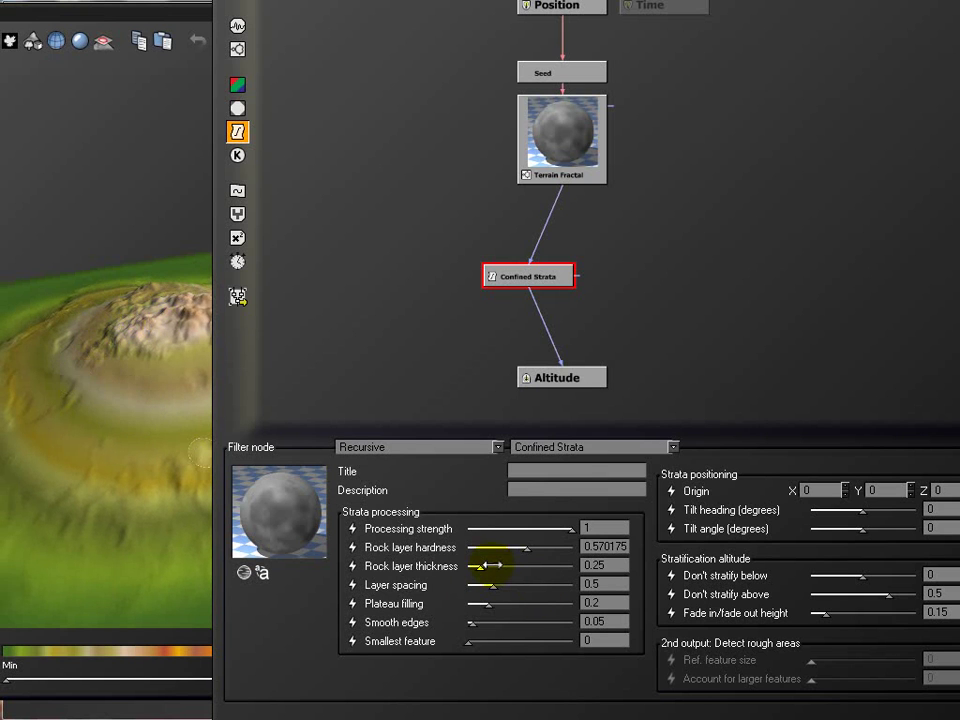
# Set the Confined Strata Rock layer thickness to about 0.18 and the Layer spacing to about 0.85
pyautogui.moveTo(510, 566); pyautogui.dragTo(506, 566)
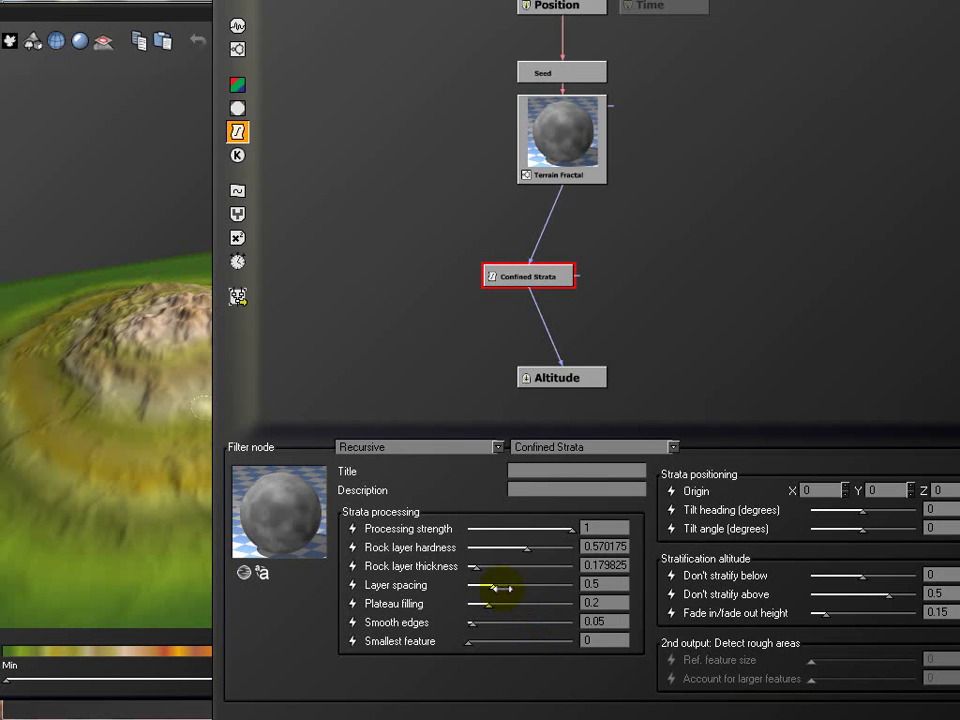
pyautogui.moveTo(497, 585); pyautogui.dragTo(516, 587)
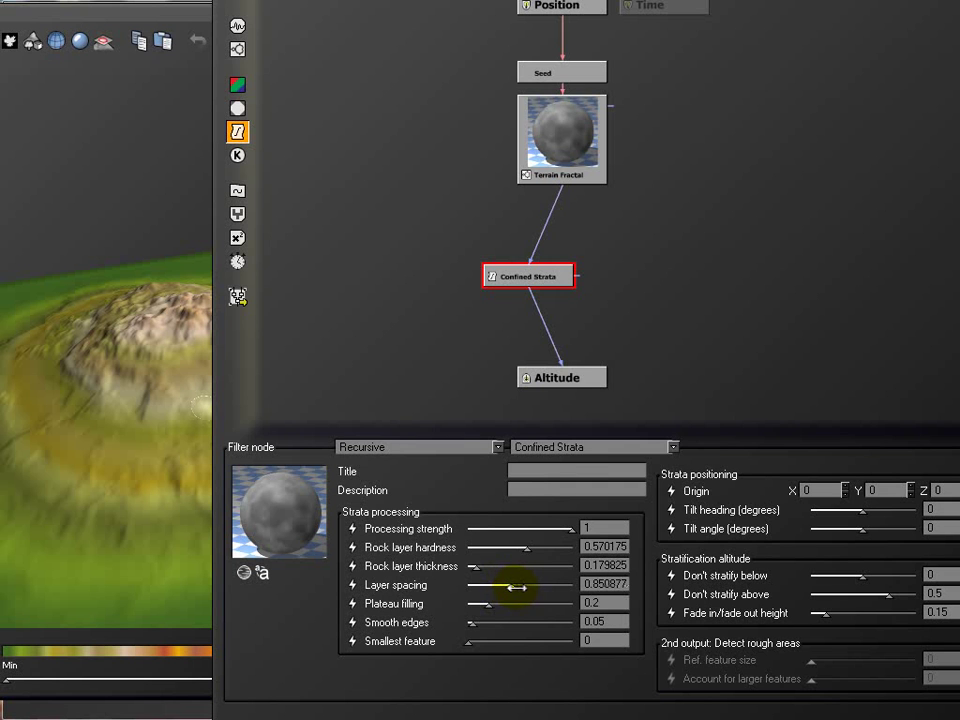
pyautogui.click(117, 380)
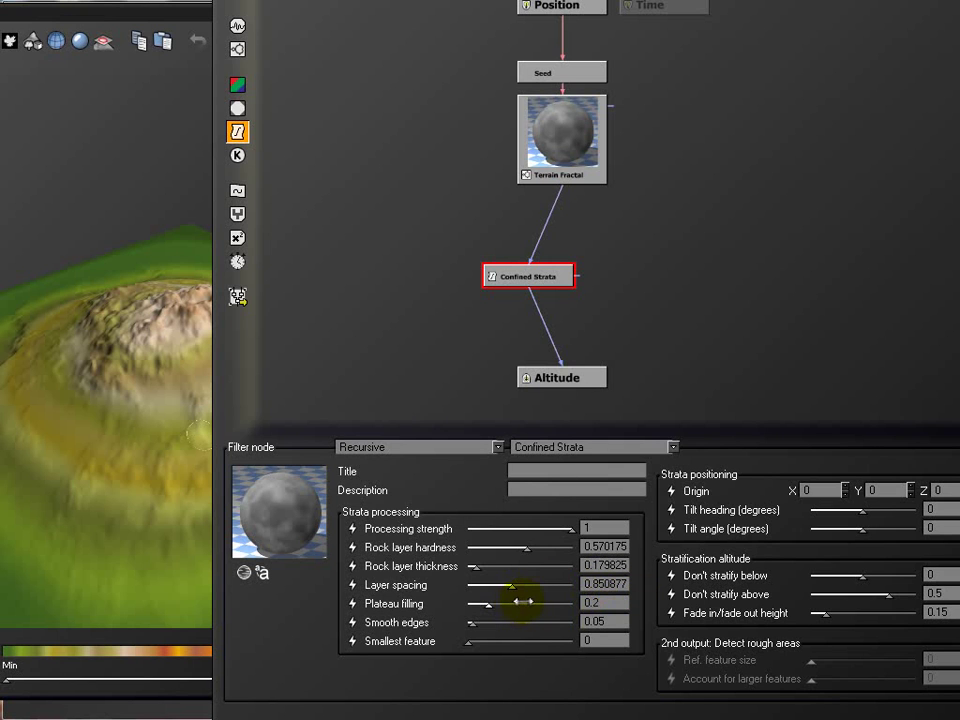
# Lower Plateau filling to about 0.14 and confine stratification to altitudes between about 0.018 and 0.62
pyautogui.moveTo(517, 603); pyautogui.dragTo(511, 603)
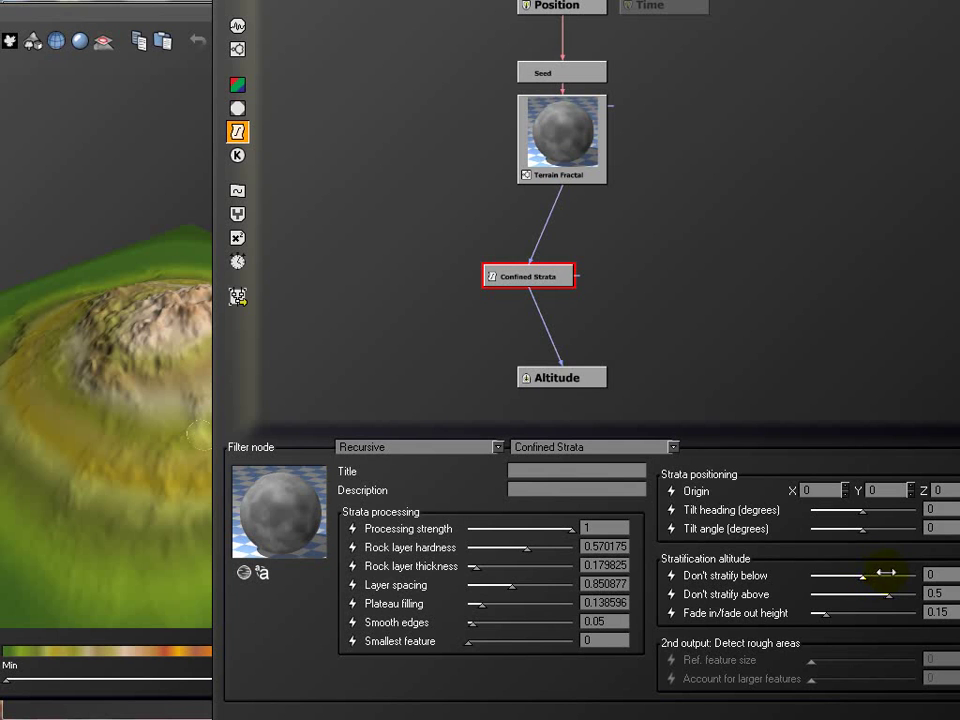
pyautogui.moveTo(868, 574); pyautogui.dragTo(872, 574)
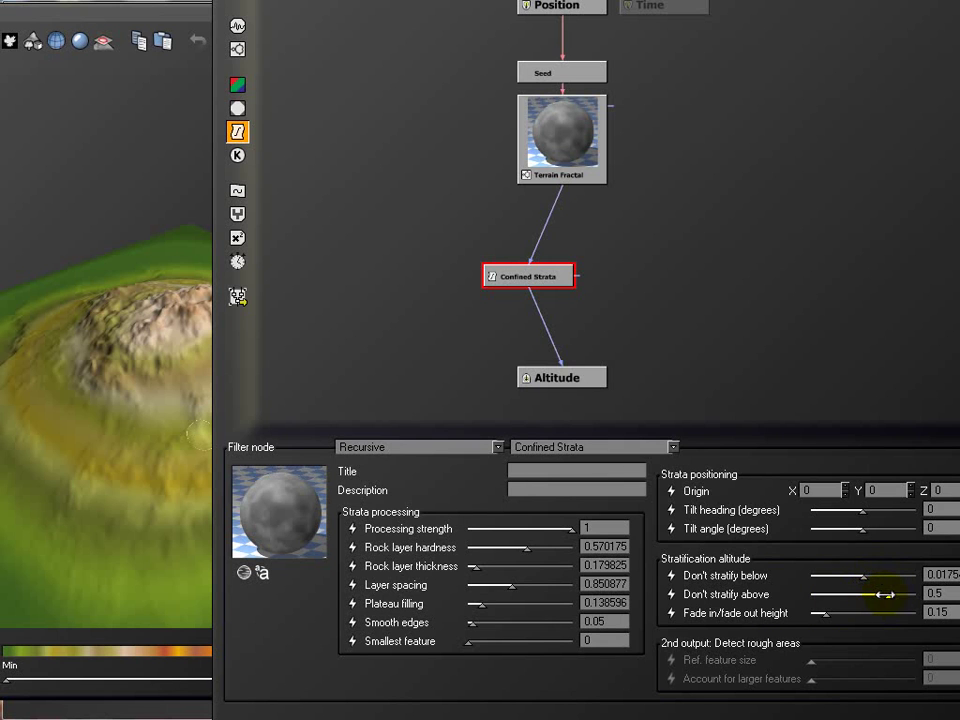
pyautogui.moveTo(888, 594); pyautogui.dragTo(891, 594)
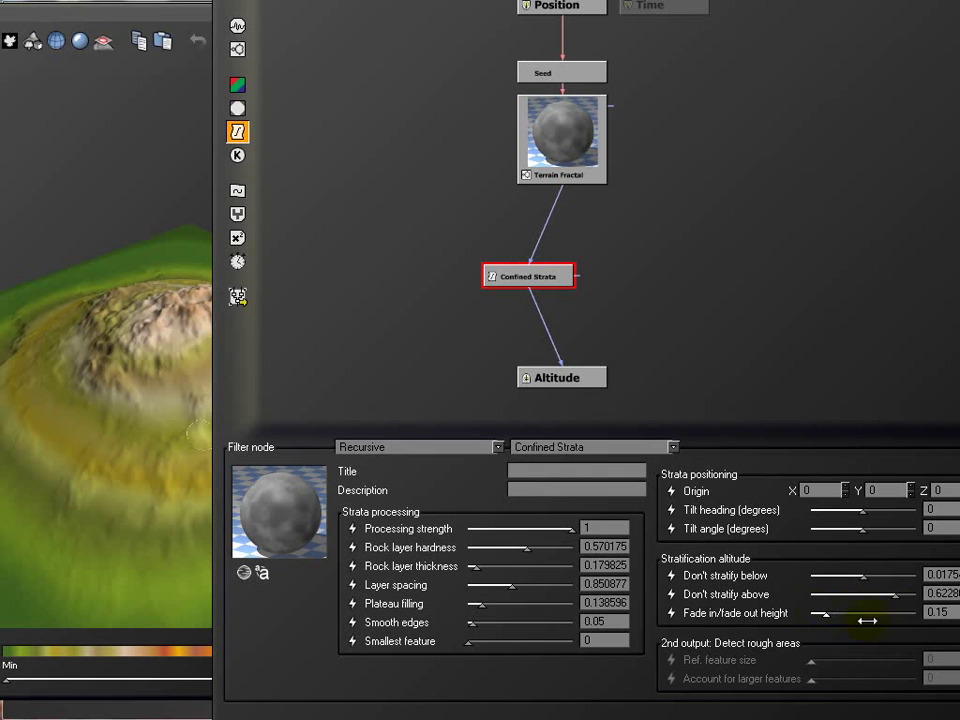
# Uncover the main window, render the stratified terrain to screen and close the render display
pyautogui.click(175, 173)
pyautogui.moveTo(260, 1); pyautogui.dragTo(930, 1)
pyautogui.click(815, 48)
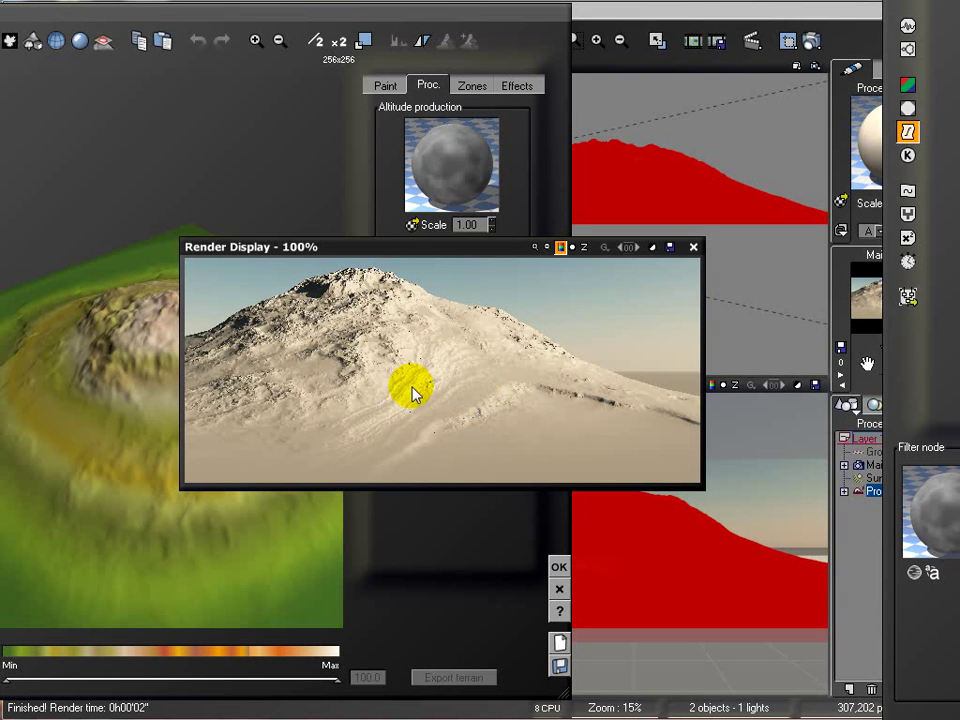
pyautogui.click(693, 247)
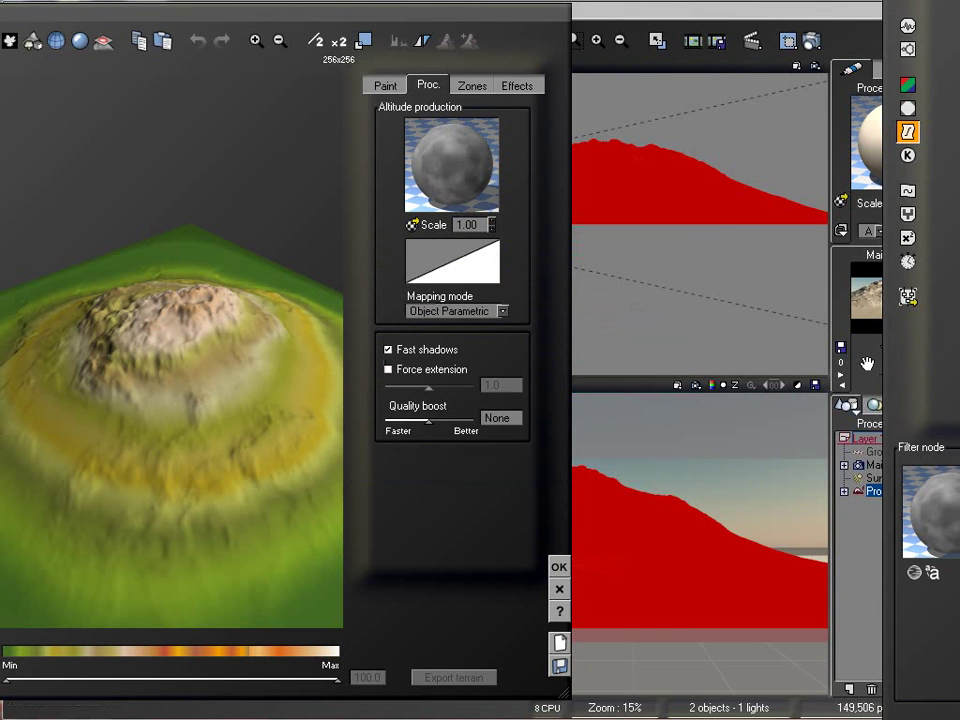
# Return to the function editor, review the Terrain Fractal and Confined Strata nodes, and close both editors, accepting the terrain edits
pyautogui.doubleClick(930, 510)
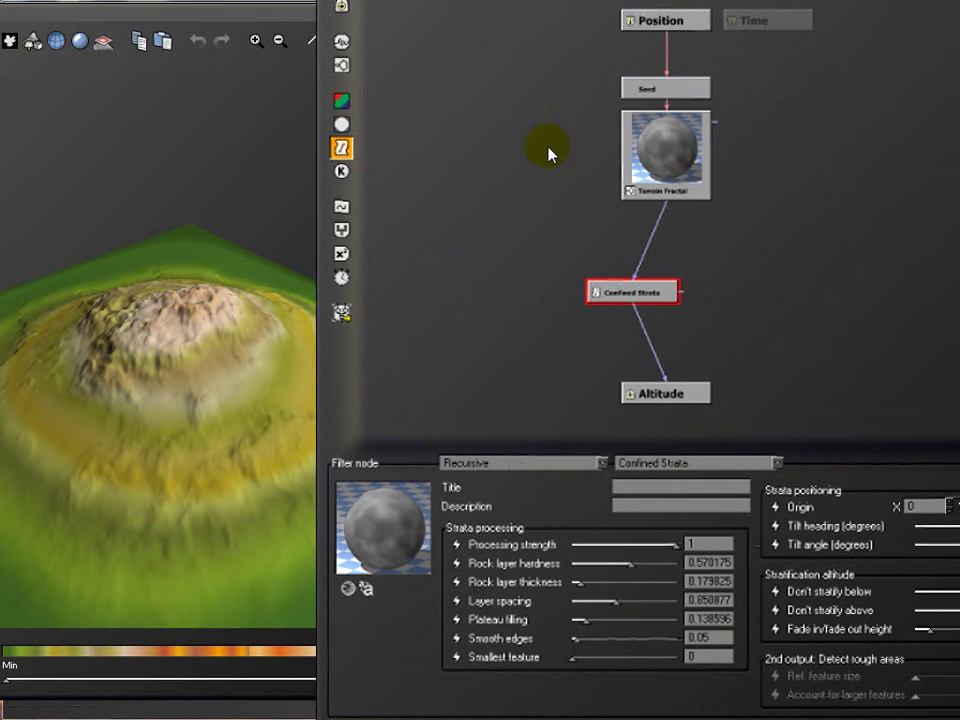
pyautogui.click(655, 147)
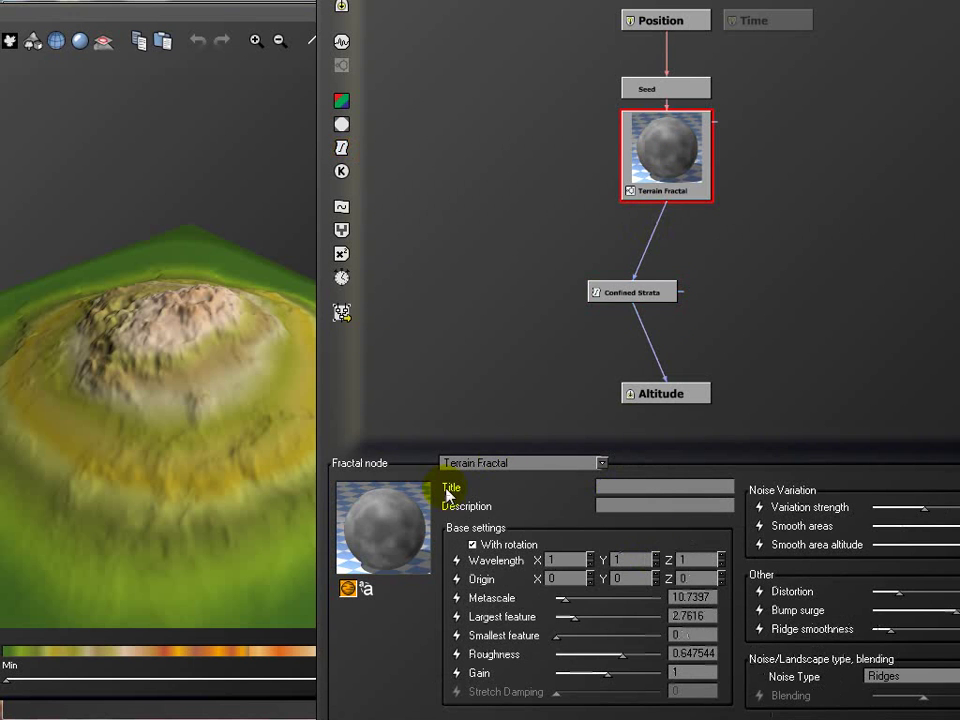
pyautogui.click(636, 294)
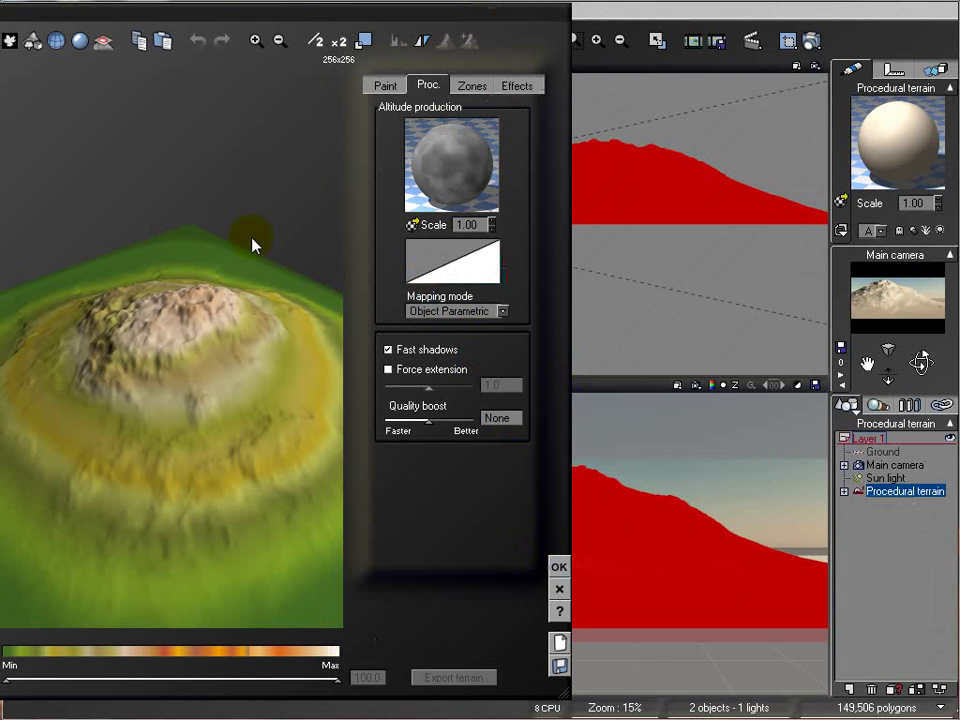
pyautogui.click(558, 566)
# Duplicate the procedural terrain and move the copy behind and to the right of the original, overlapping its corner in the Top view
pyautogui.scroll(-2, 347, 223)
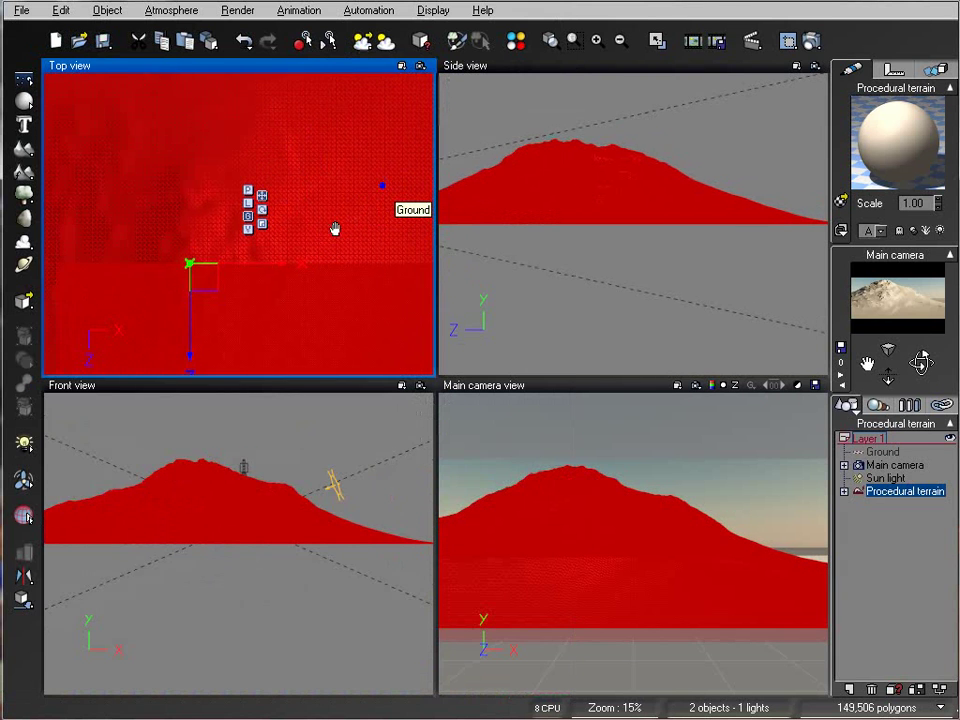
pyautogui.click(336, 223)
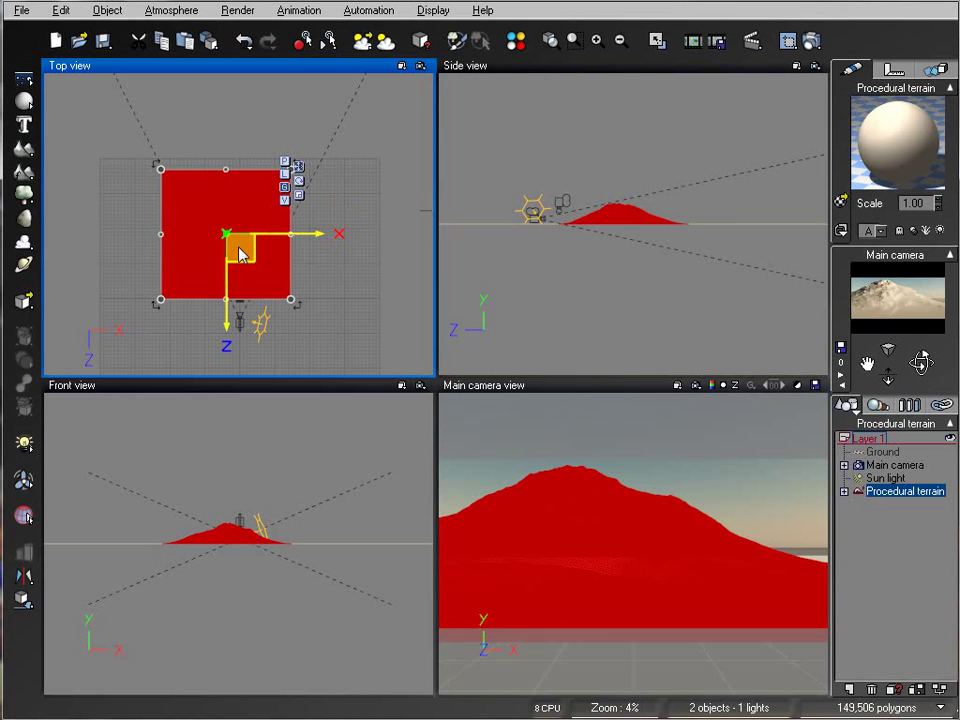
pyautogui.hotkey('ctrl', 'd')
pyautogui.moveTo(240, 245); pyautogui.dragTo(304, 170)
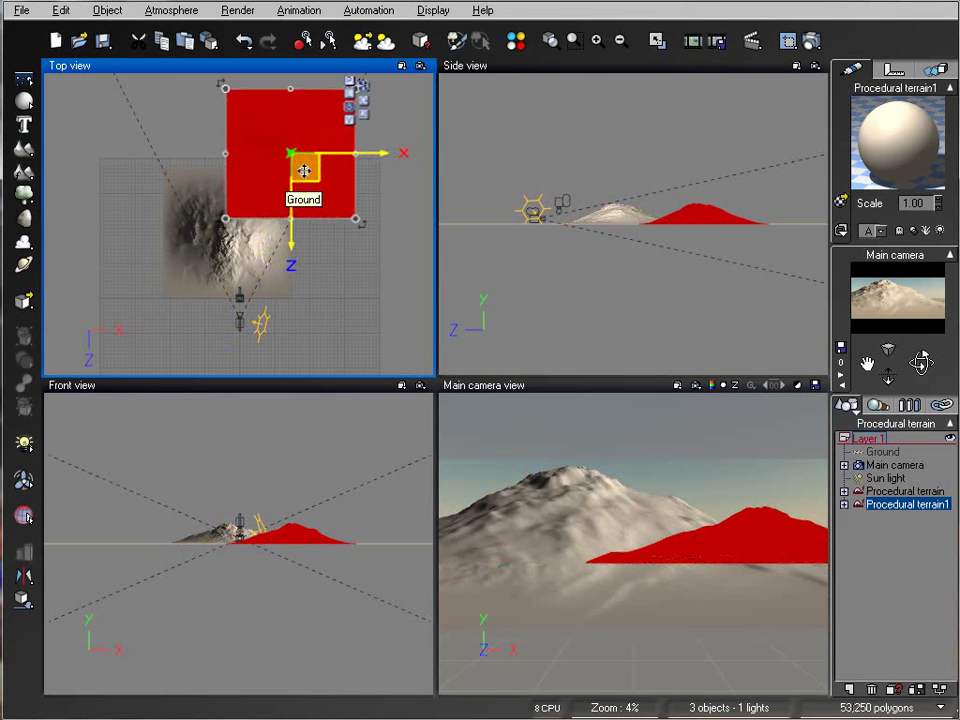
# Lower the copied terrain's Terrain Fractal largest feature to about 1.97 and accept the terrain edits
pyautogui.rightClick(244, 120)
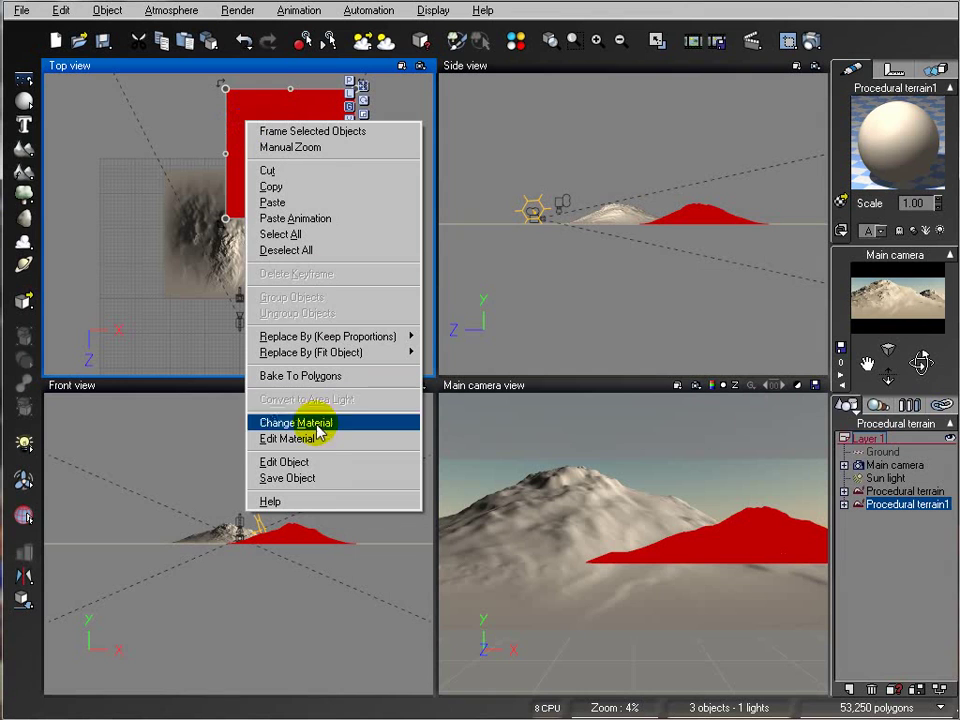
pyautogui.click(318, 468)
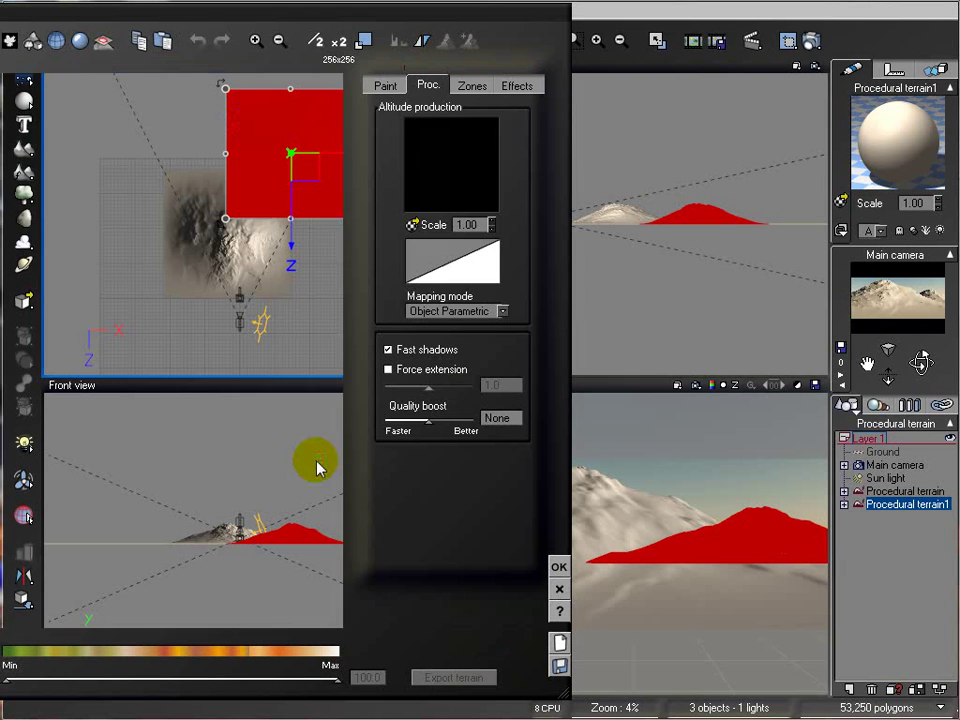
pyautogui.rightClick(433, 187)
pyautogui.click(497, 193)
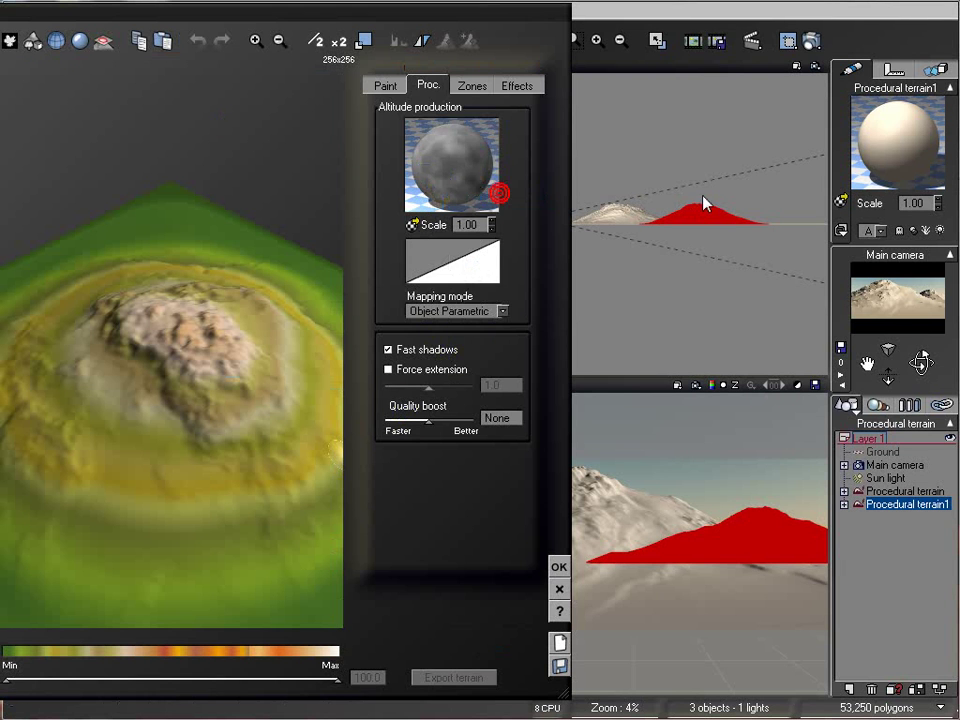
pyautogui.click(641, 126)
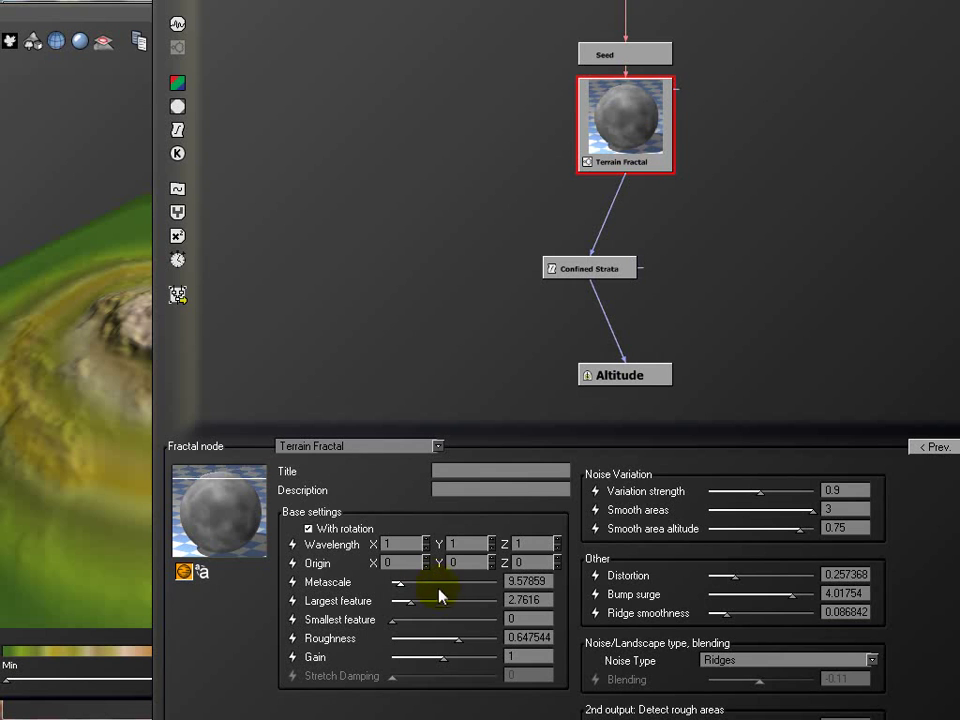
pyautogui.moveTo(438, 598); pyautogui.dragTo(429, 606)
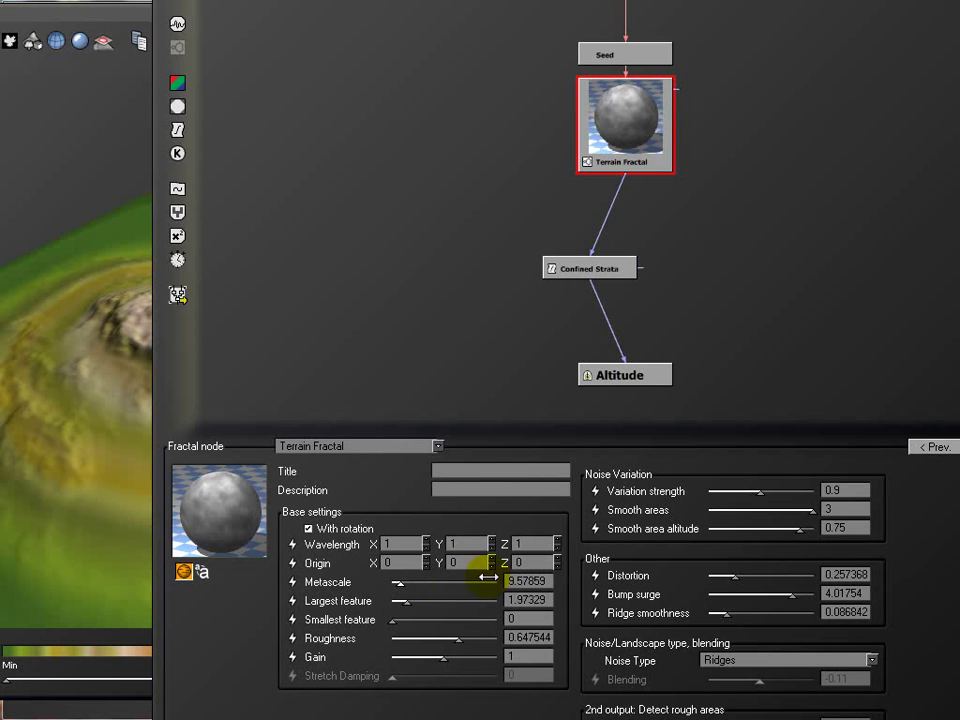
pyautogui.press('Return')
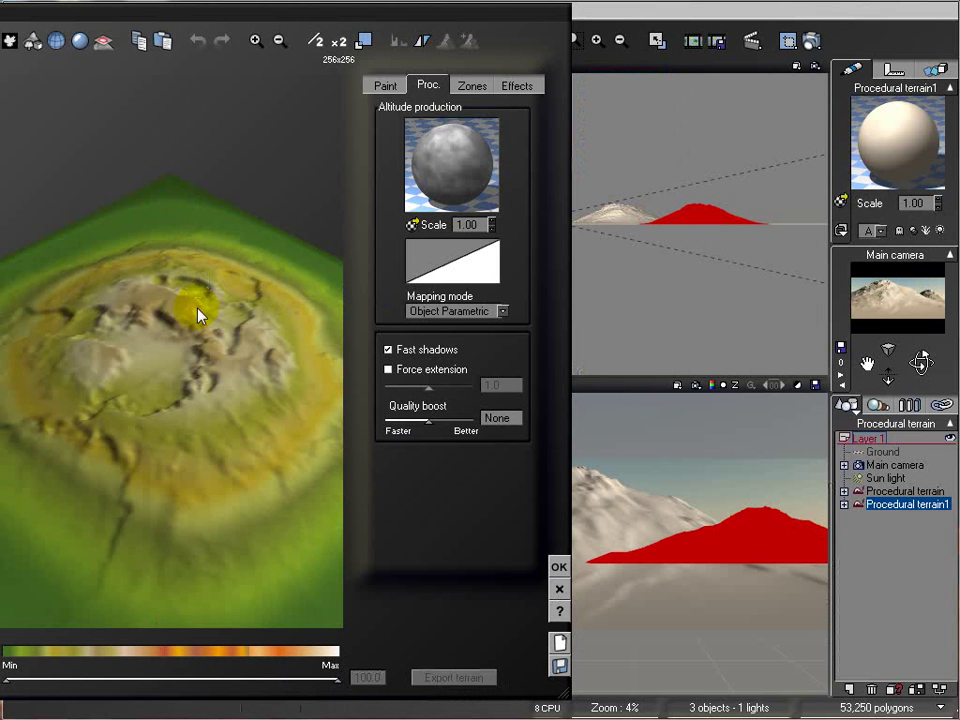
pyautogui.click(559, 566)
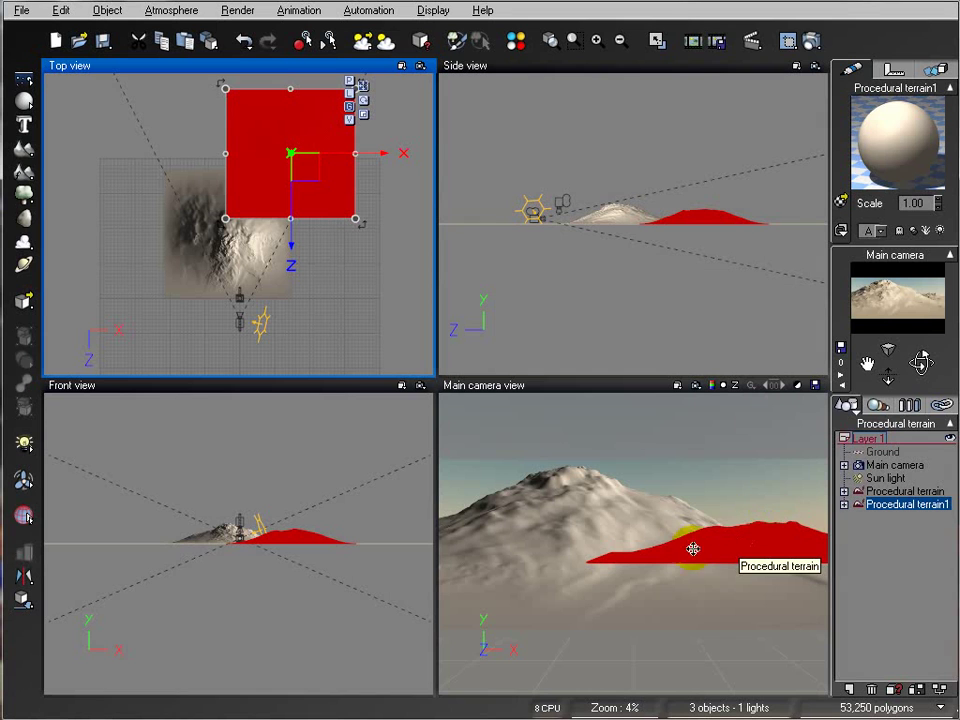
# Render both terrains, close the render display, and shift the copy slightly outward and toward the camera in the Top view
pyautogui.click(808, 40)
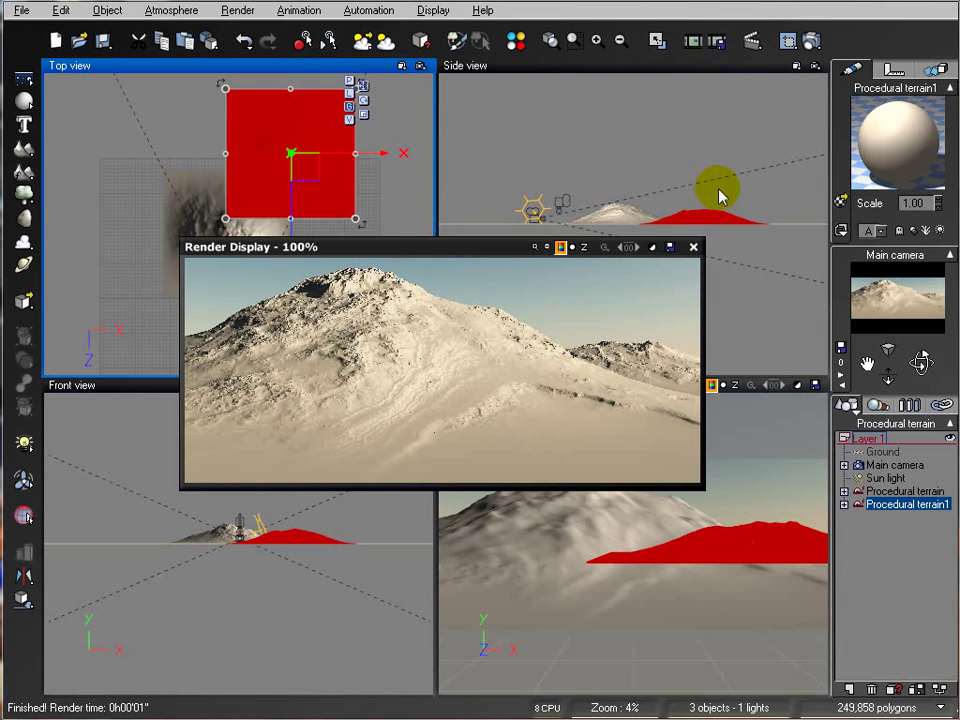
pyautogui.click(693, 246)
pyautogui.moveTo(310, 157); pyautogui.dragTo(315, 165)
pyautogui.click(534, 109)
pyautogui.click(678, 224)
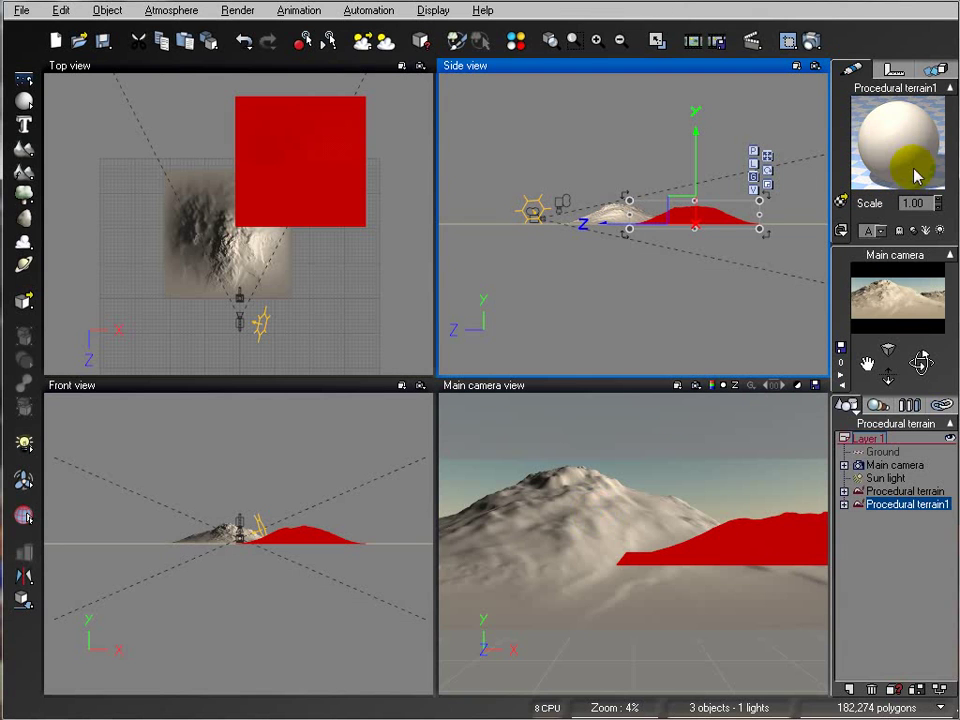
# Open the original terrain's material and give its colour production the Sad future colour map from Rocks and Grass
pyautogui.click(904, 491)
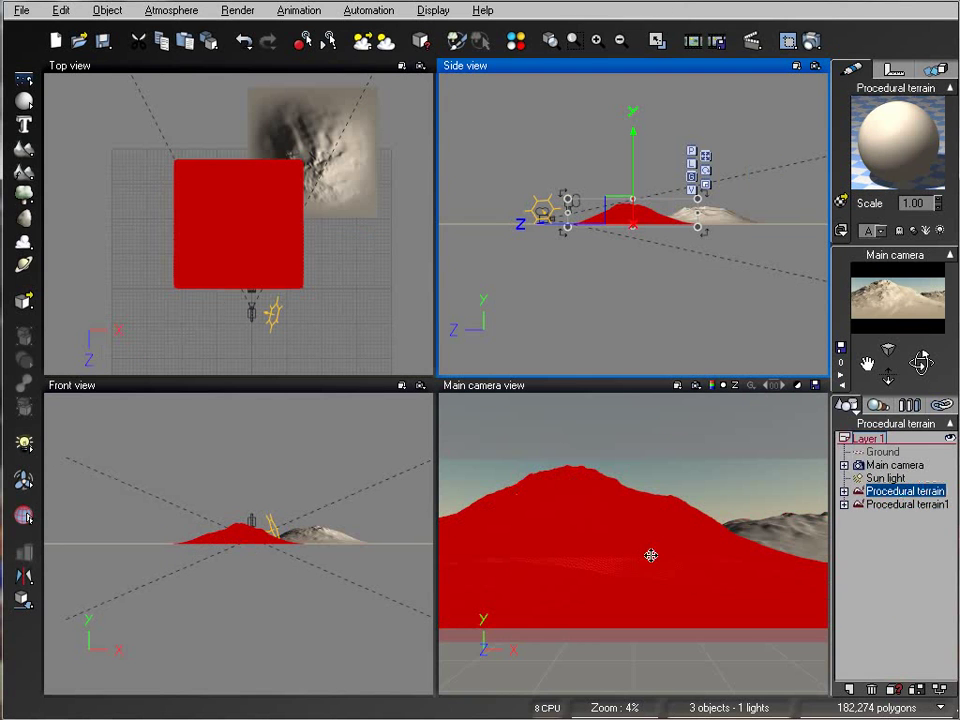
pyautogui.doubleClick(892, 146)
pyautogui.moveTo(250, 80); pyautogui.dragTo(289, 97)
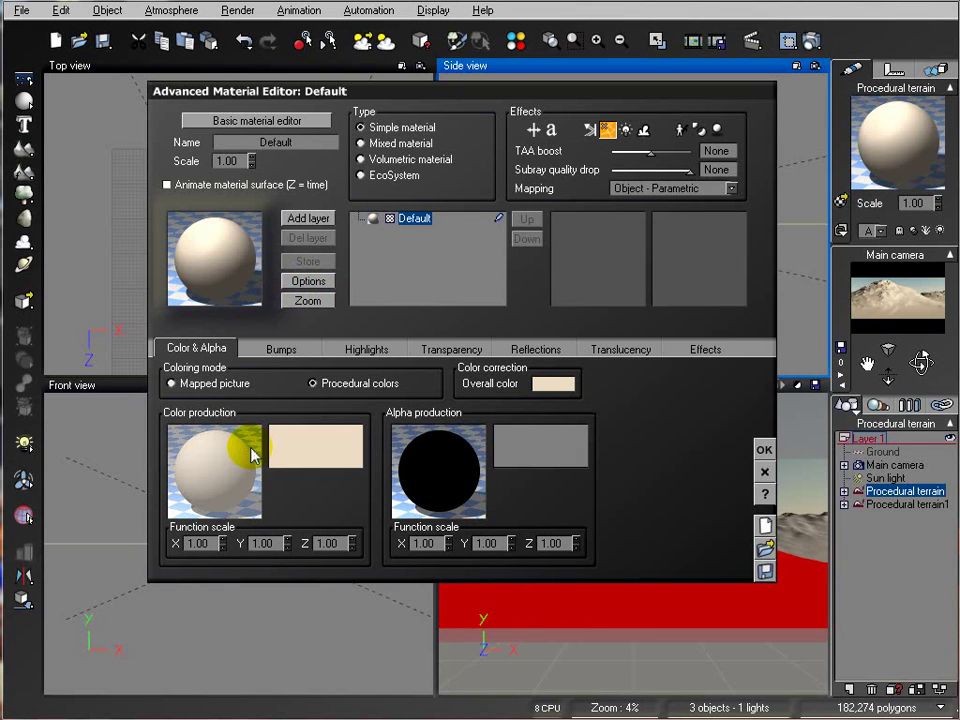
pyautogui.click(307, 455)
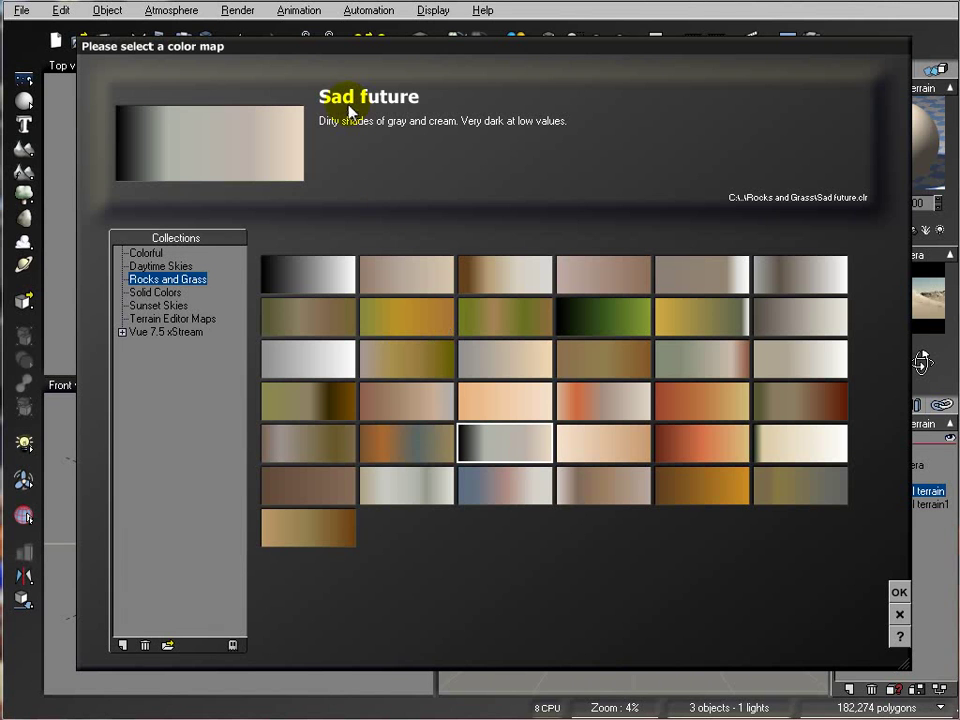
pyautogui.click(899, 592)
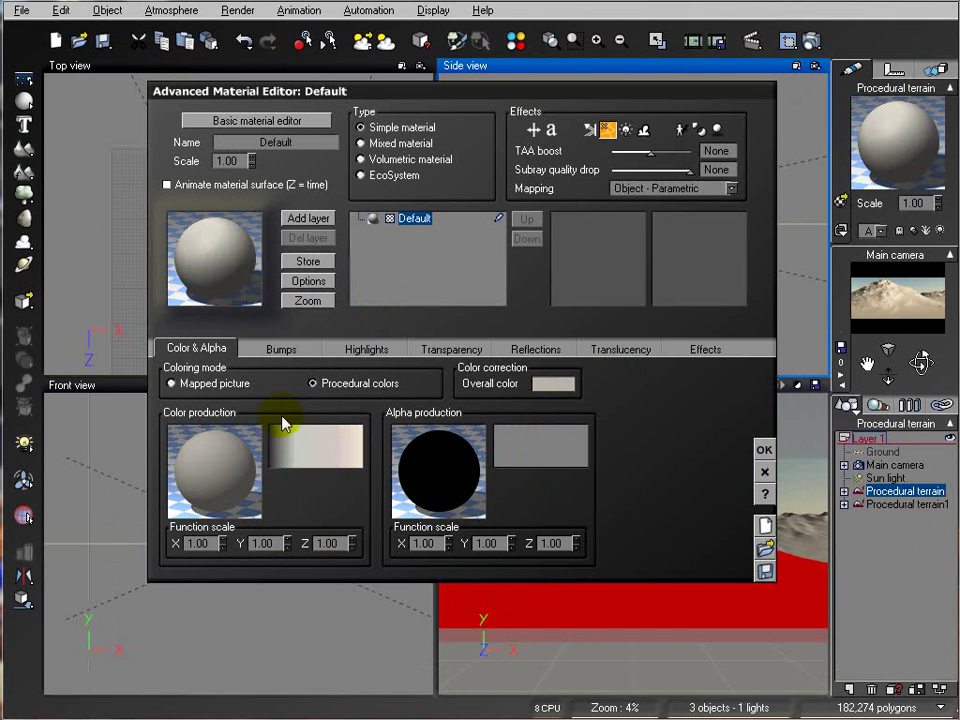
# Drive the colour function with a Simple Fractal instead of the constant, using largest feature about 2.15 and roughness about 0.61, and accept it
pyautogui.rightClick(223, 444)
pyautogui.click(262, 455)
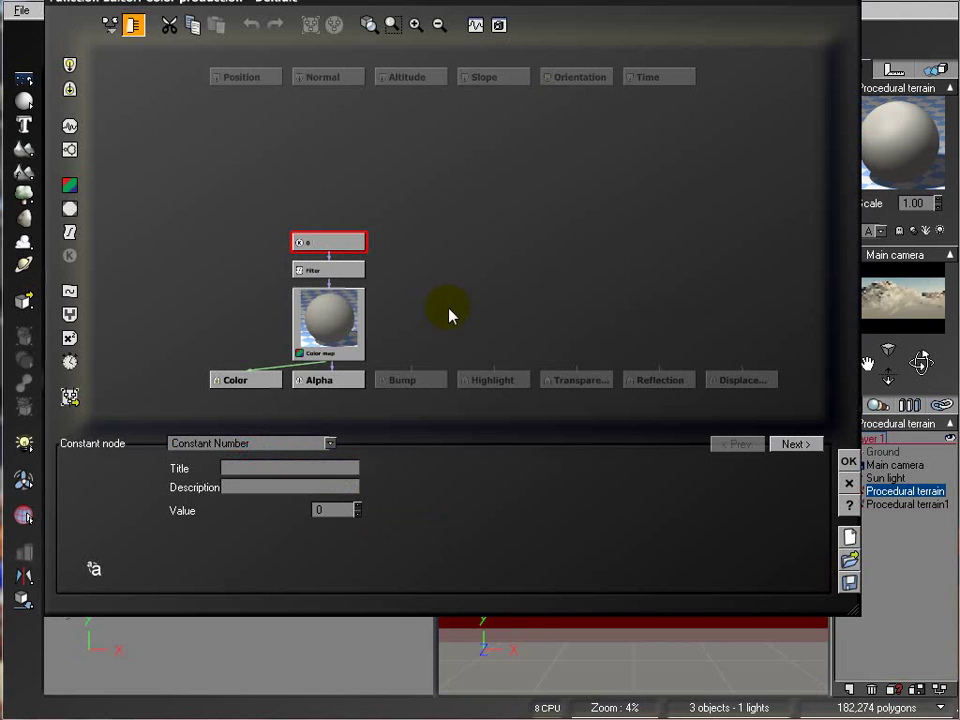
pyautogui.click(70, 128)
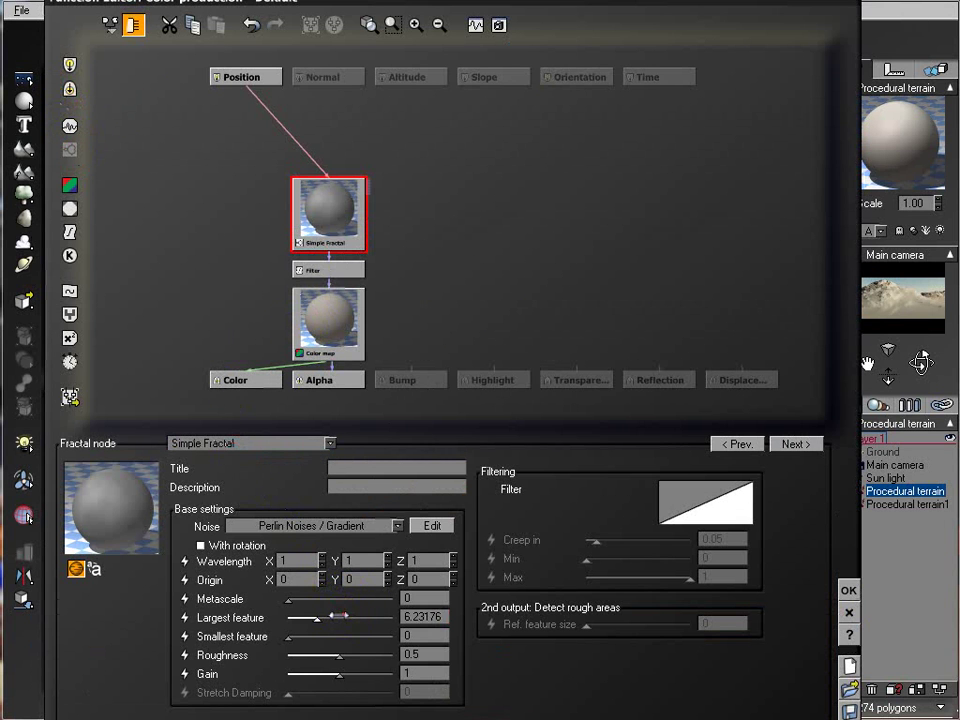
pyautogui.moveTo(339, 615); pyautogui.dragTo(317, 622)
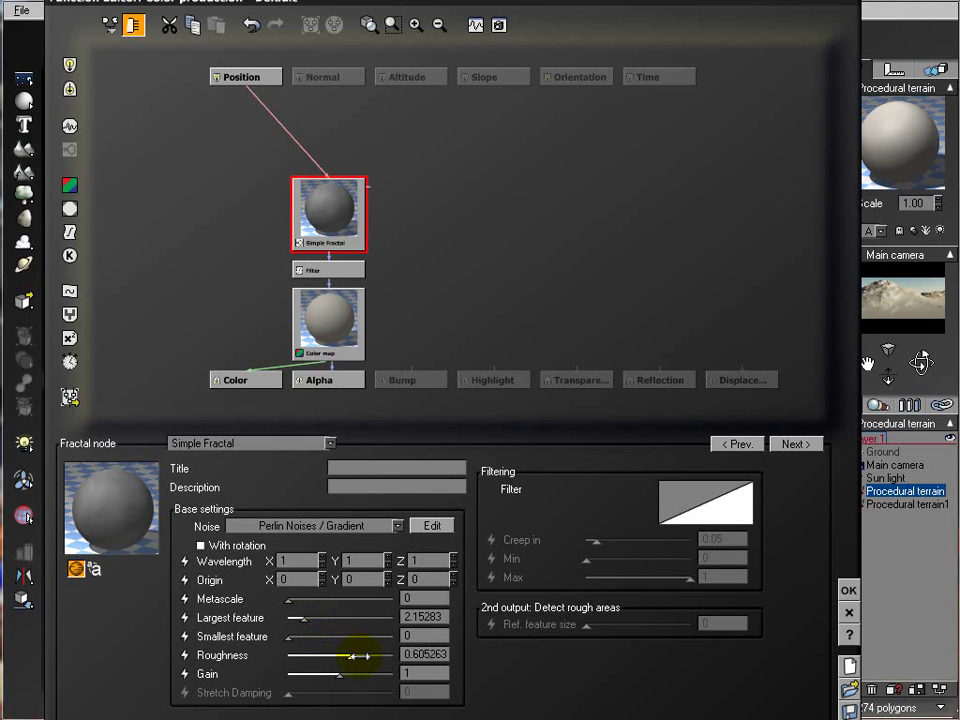
pyautogui.click(848, 590)
pyautogui.click(211, 287)
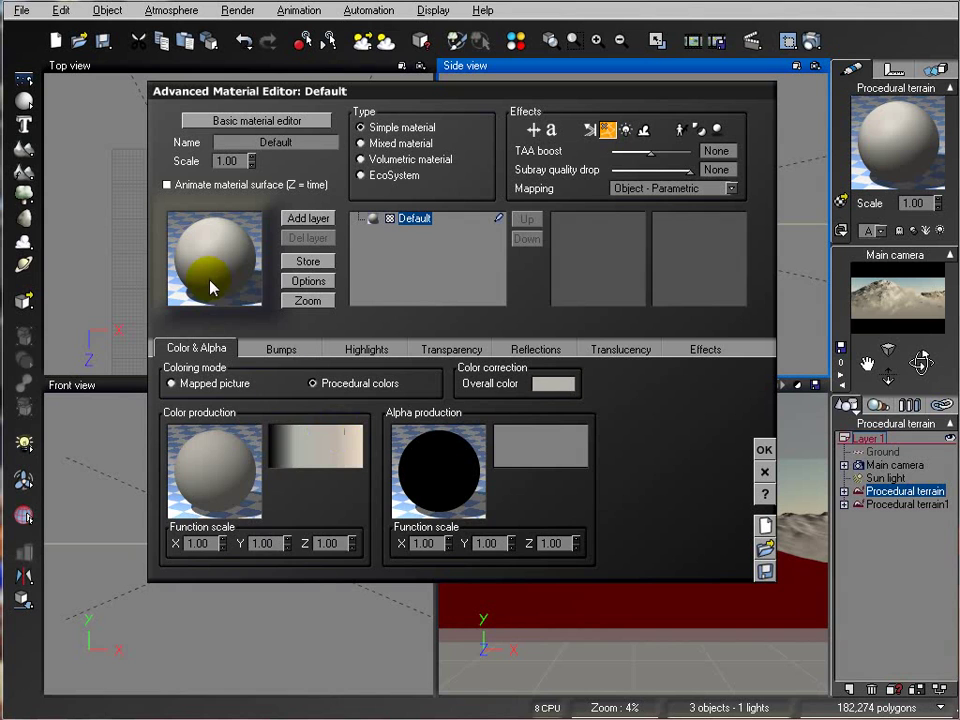
# Connect the Simple Fractal node to the material's Bump output in the bump function and accept it
pyautogui.click(280, 350)
pyautogui.rightClick(210, 436)
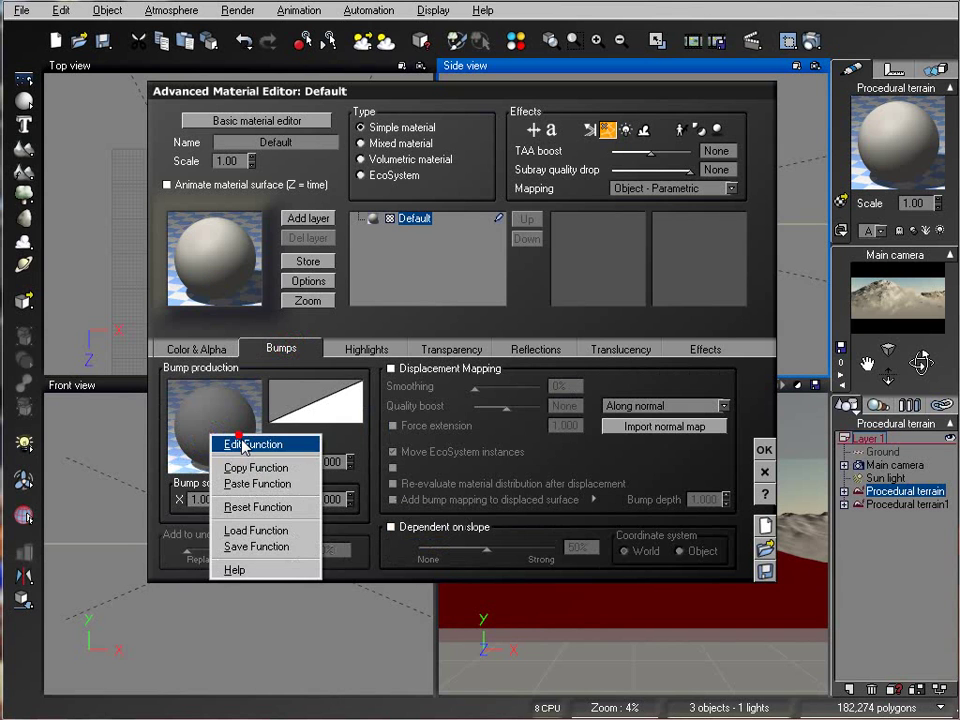
pyautogui.click(234, 444)
pyautogui.moveTo(413, 366); pyautogui.dragTo(335, 251)
pyautogui.click(364, 253)
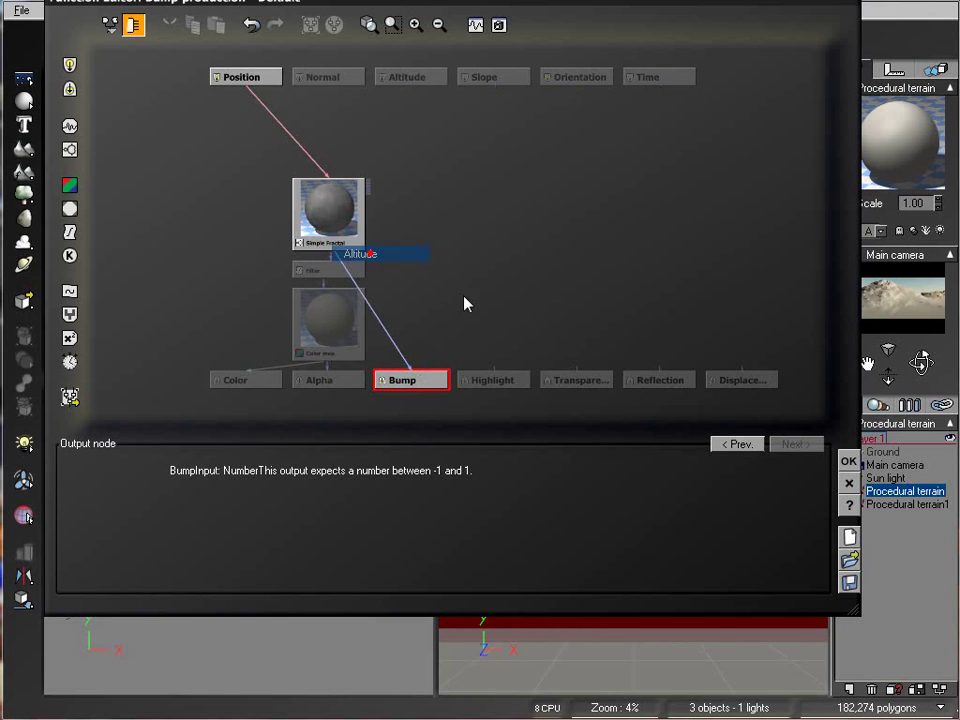
pyautogui.click(849, 463)
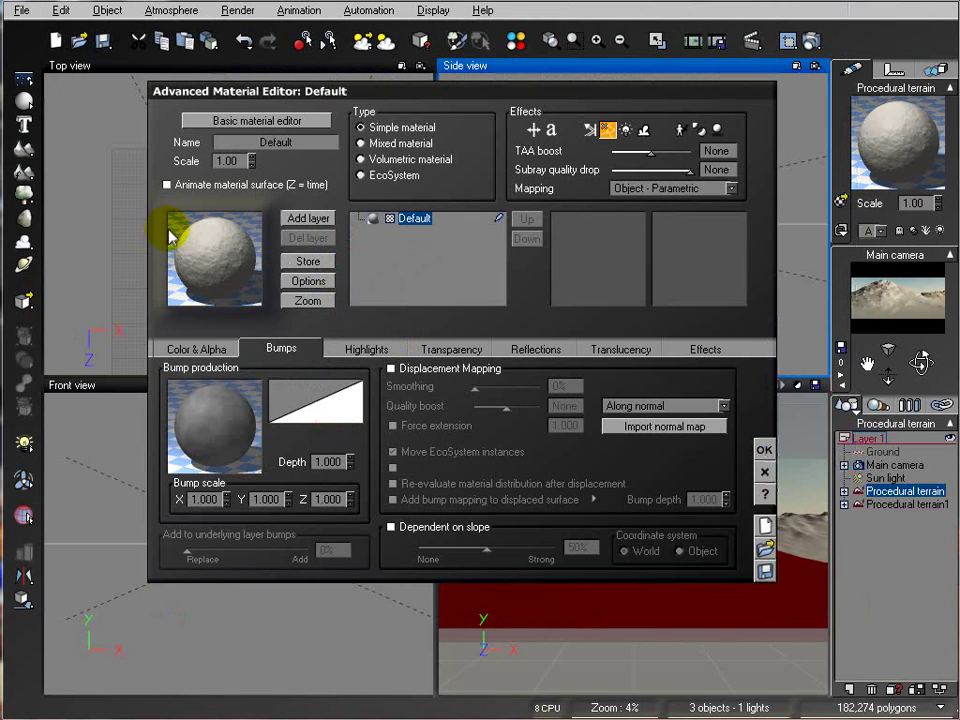
# Set the bump depth to 0.600, test it with a render and close the render display
pyautogui.click(353, 465)
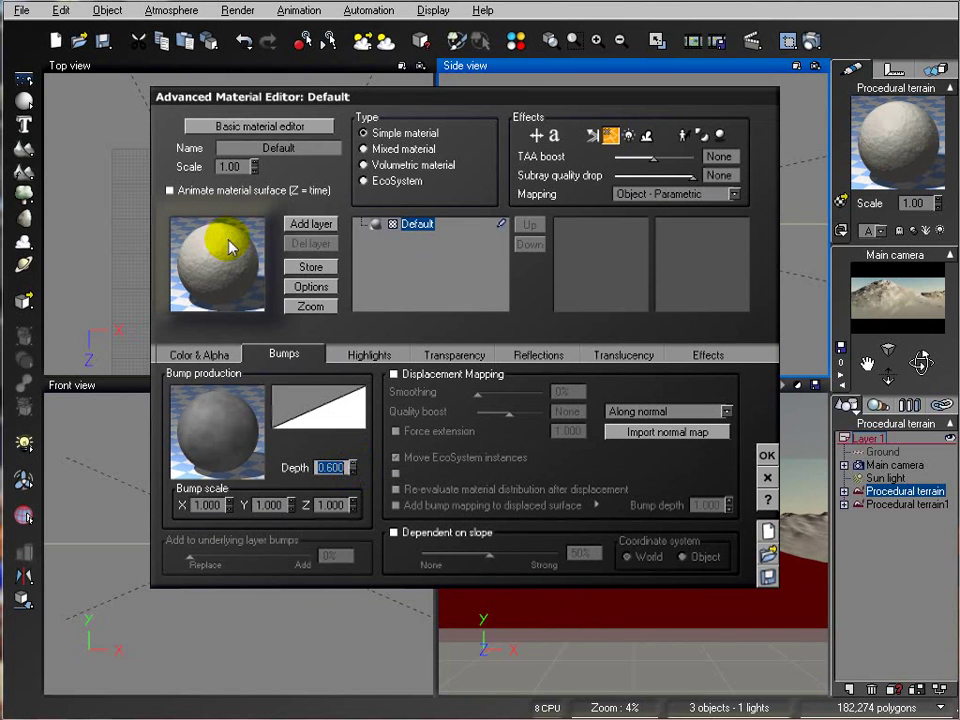
pyautogui.click(810, 40)
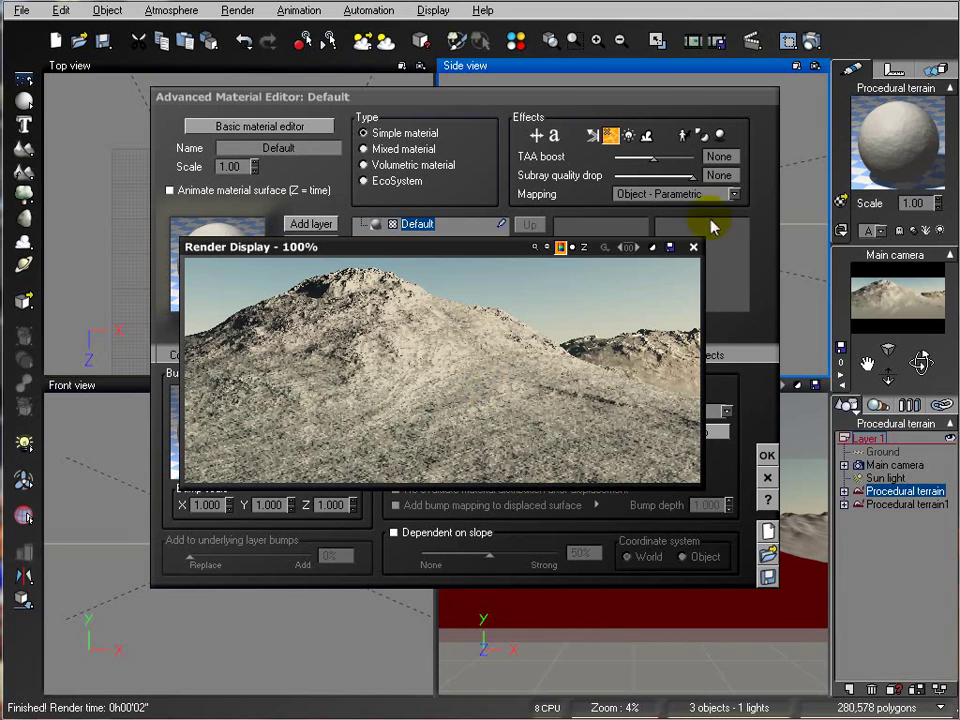
pyautogui.click(695, 248)
# Lower the bump depth to 0.050, render the scene and close the render display
pyautogui.click(353, 471)
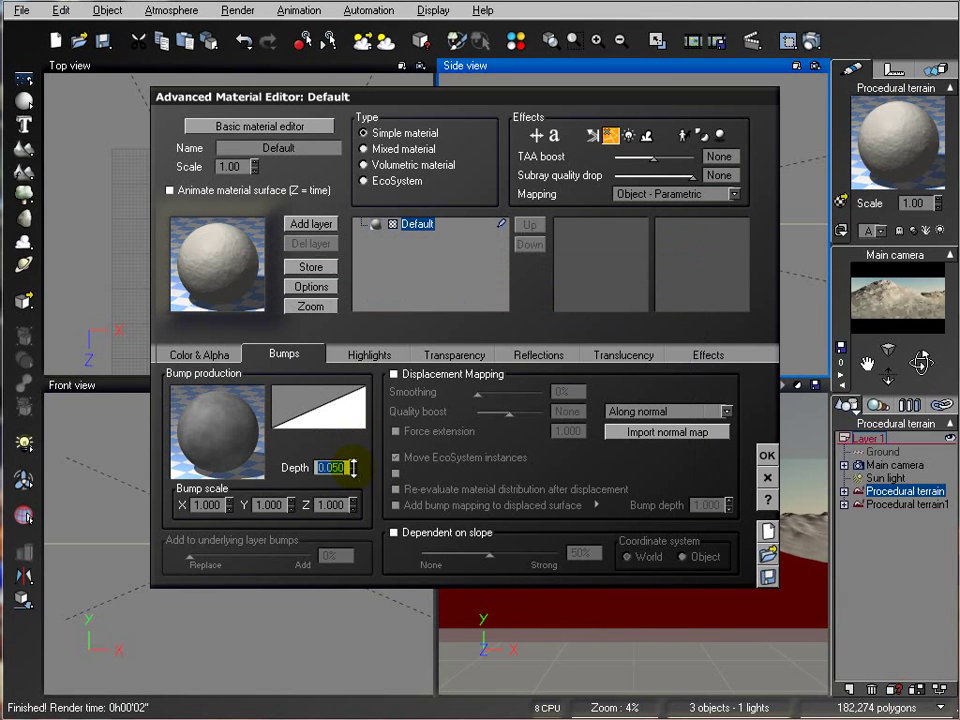
pyautogui.click(810, 40)
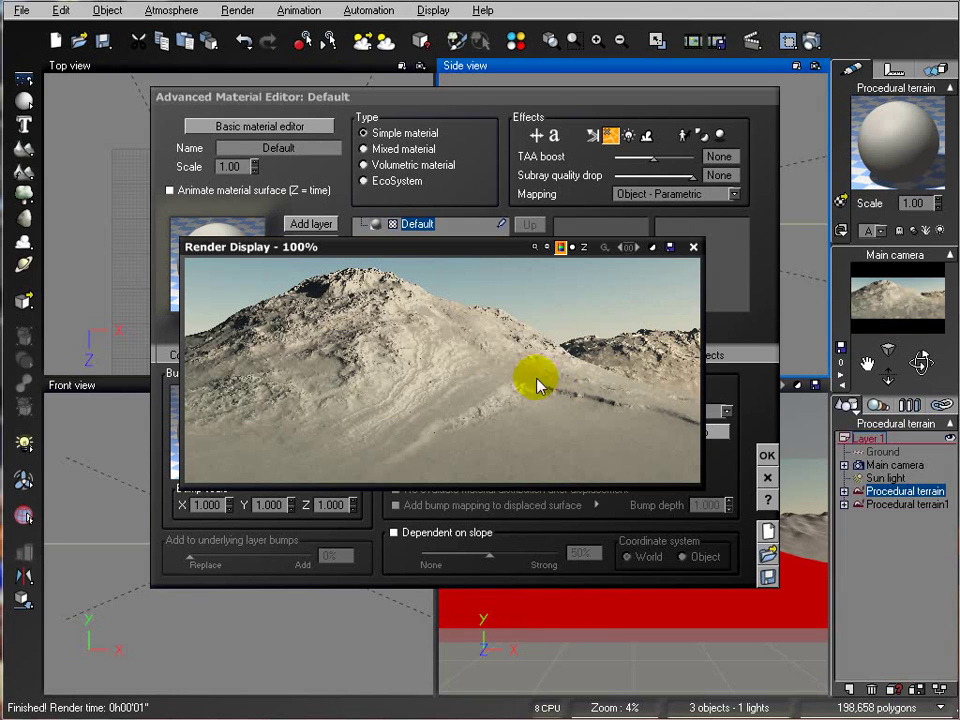
pyautogui.click(693, 246)
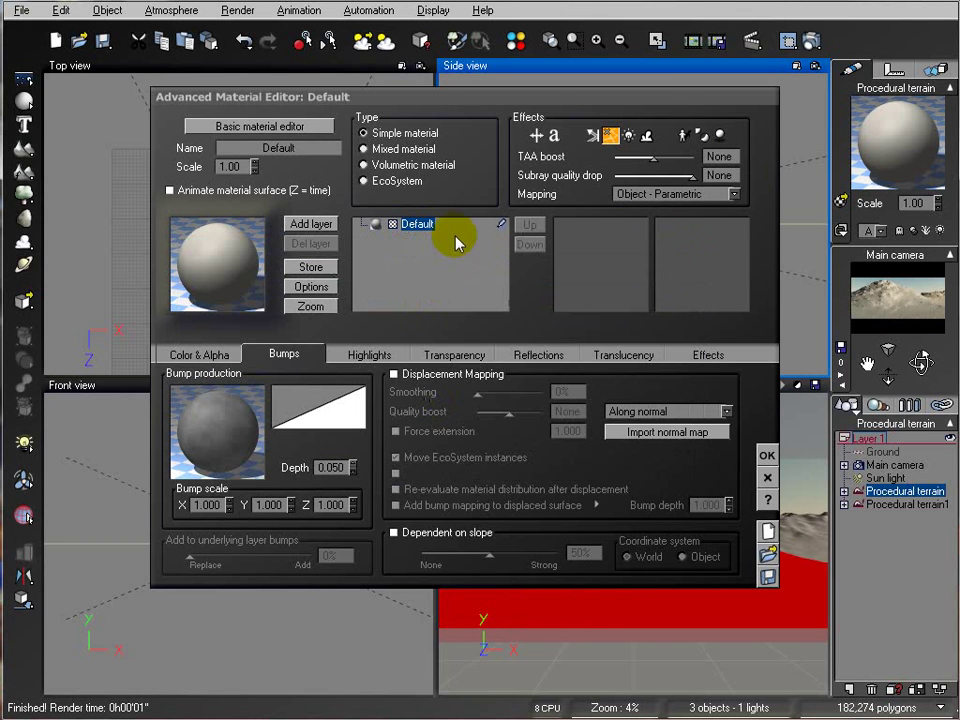
# Rename the material to base and add the Banded material from the Rocks collection as a layer above it
pyautogui.doubleClick(285, 147)
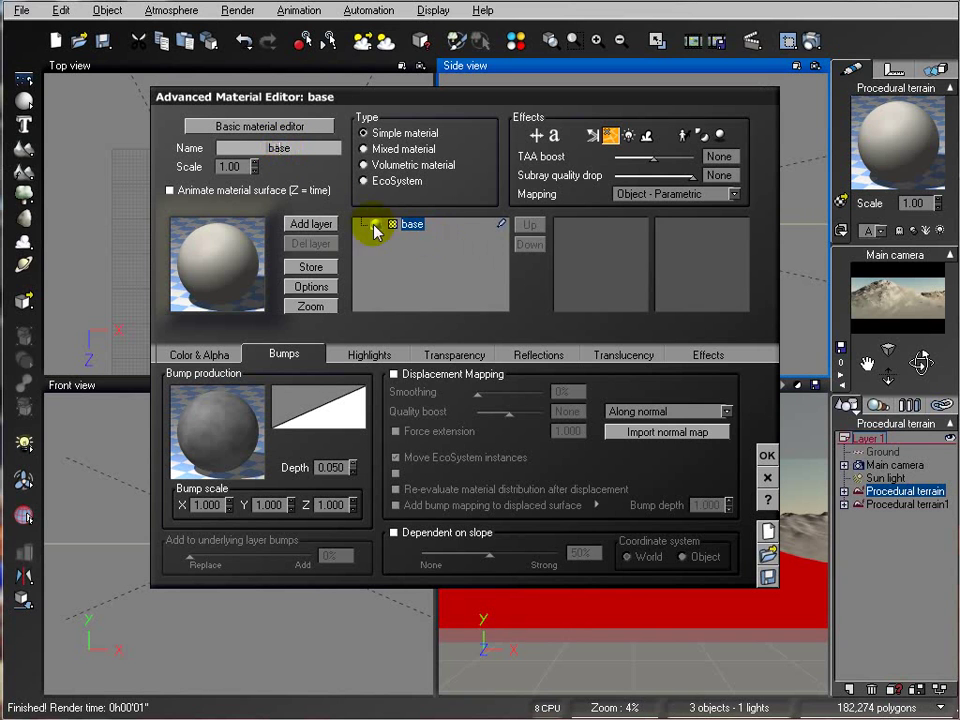
pyautogui.click(306, 224)
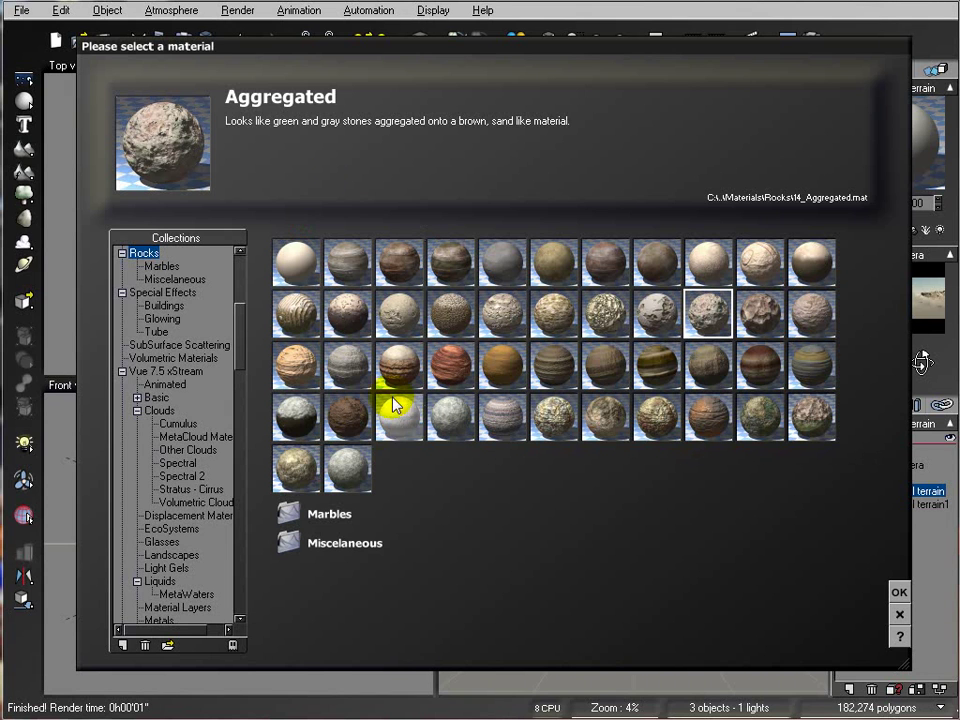
pyautogui.click(347, 367)
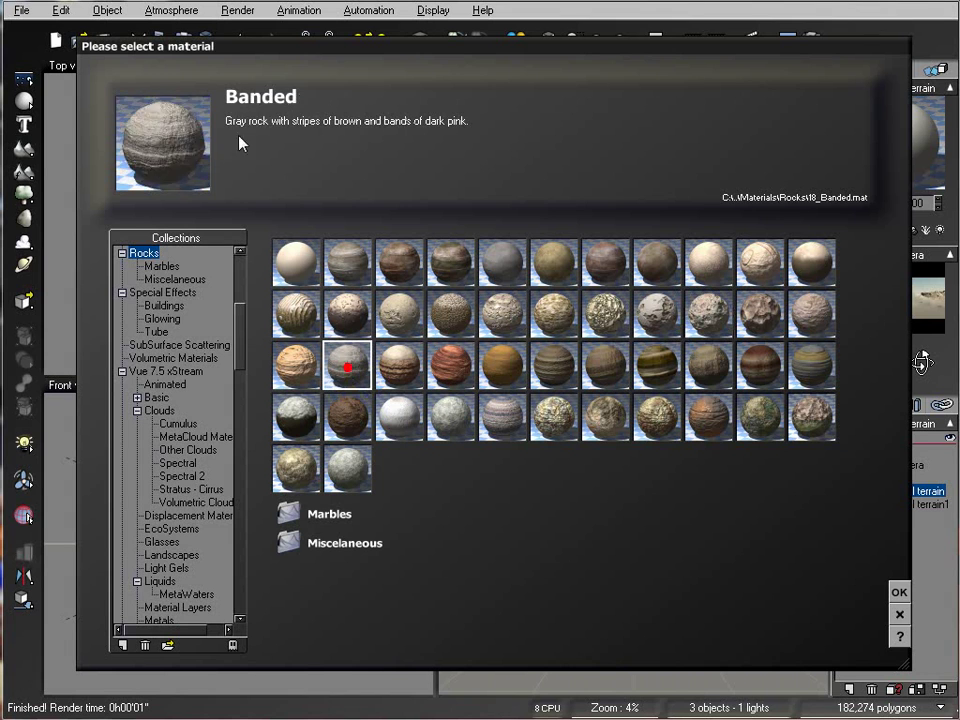
pyautogui.click(897, 591)
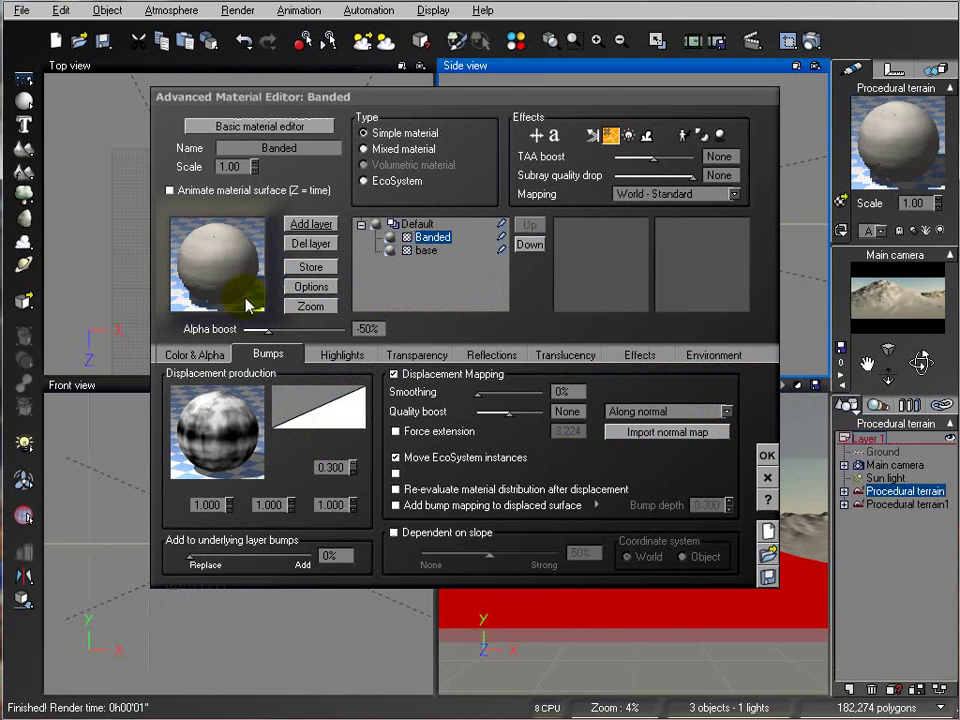
# Set the Banded layer's alpha boost to -26% and limit its slope range to -0.14 to 0.46 with 11% steep and flat fuzziness
pyautogui.moveTo(273, 328); pyautogui.dragTo(278, 328)
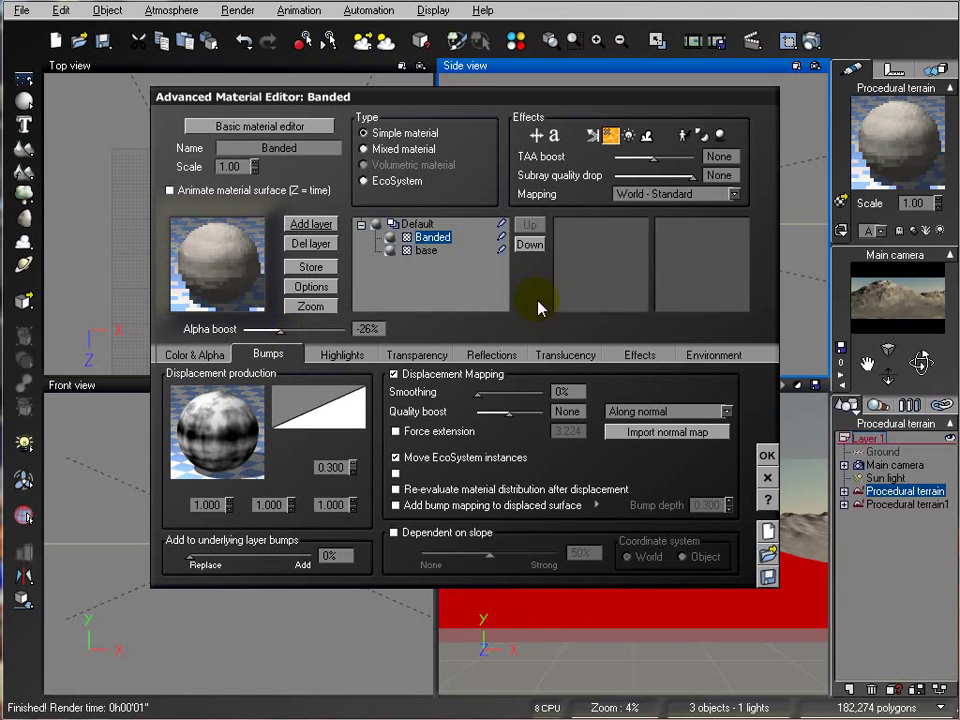
pyautogui.click(735, 356)
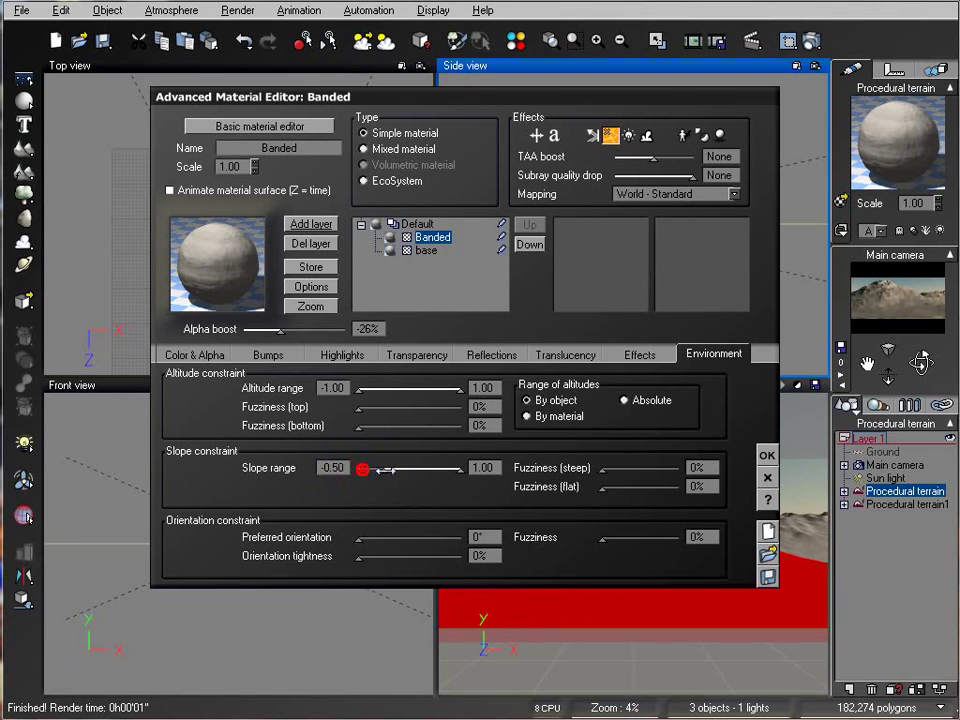
pyautogui.moveTo(462, 470); pyautogui.dragTo(396, 468)
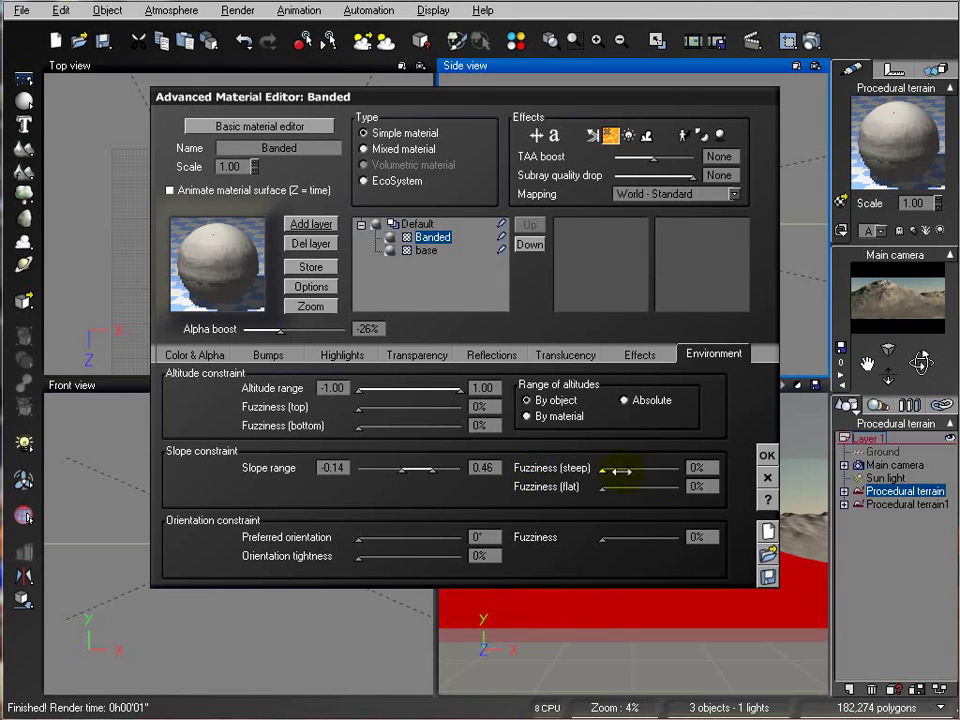
pyautogui.click(198, 246)
# Render the layered material, raise the Banded layer's alpha boost to about +1%, and render again
pyautogui.click(812, 40)
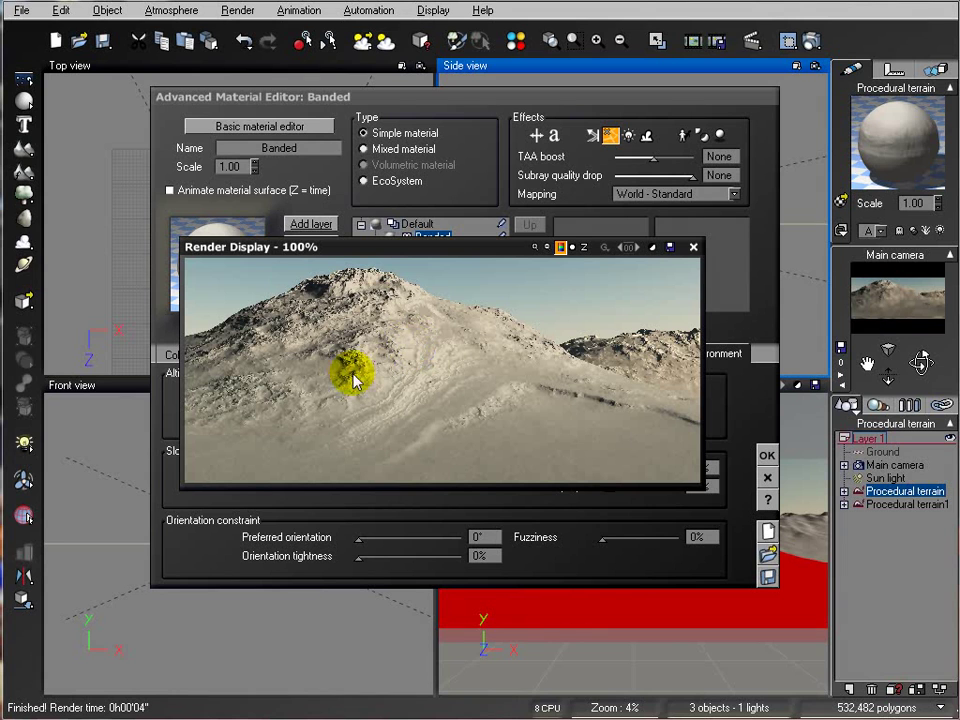
pyautogui.click(692, 247)
pyautogui.moveTo(343, 330); pyautogui.dragTo(317, 320)
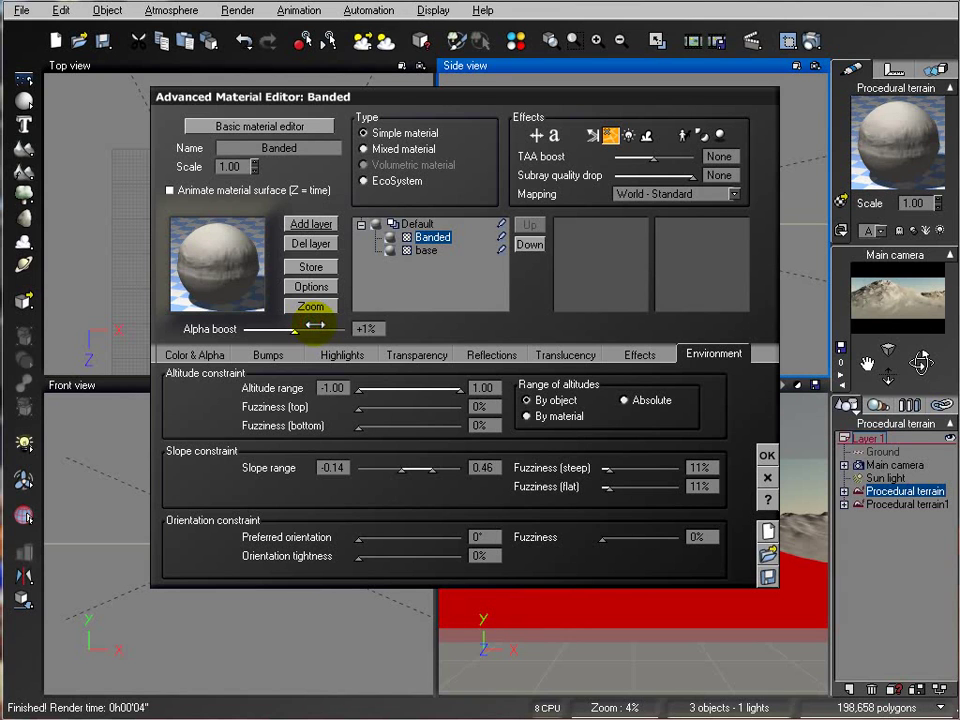
pyautogui.click(810, 40)
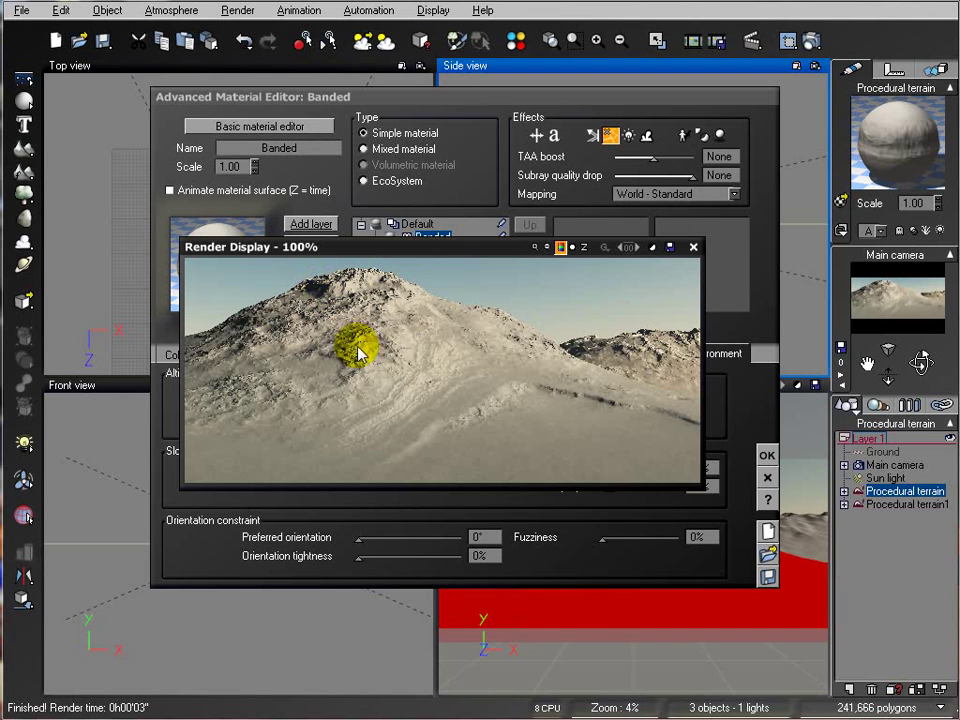
# Shift the Banded layer's slope range to -0.07 to 0.59, render the scene and close the render display
pyautogui.click(693, 247)
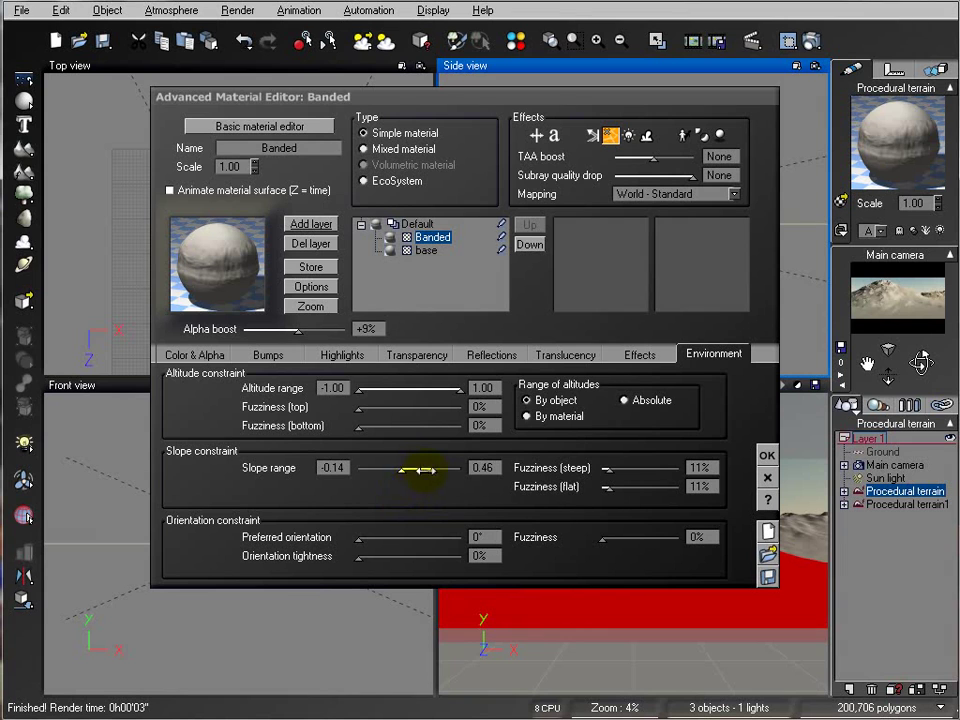
pyautogui.moveTo(404, 469); pyautogui.dragTo(435, 466)
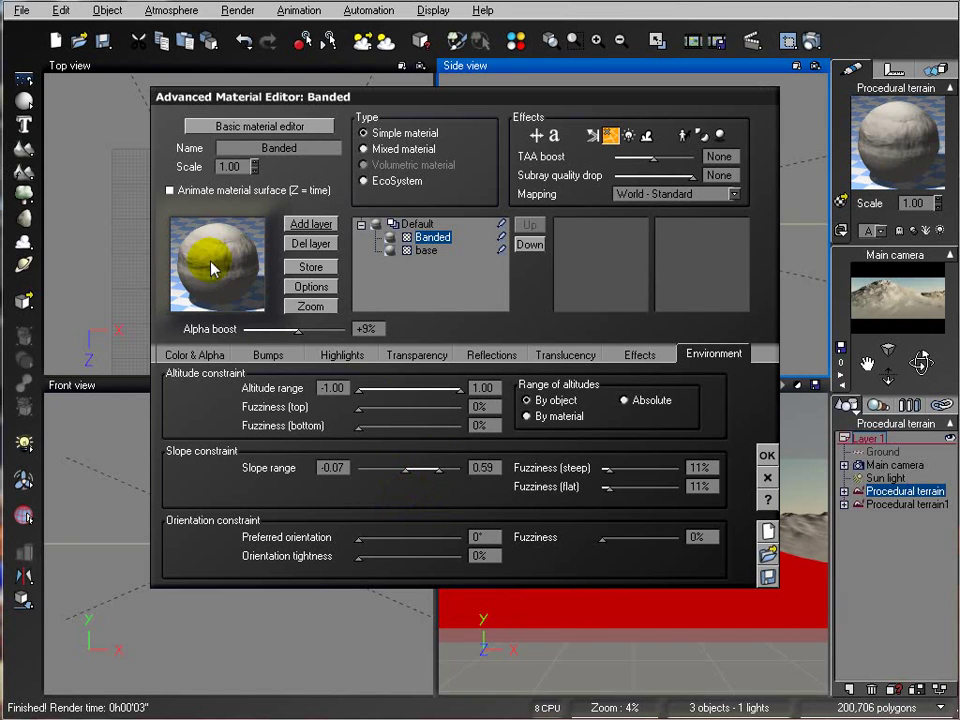
pyautogui.click(808, 41)
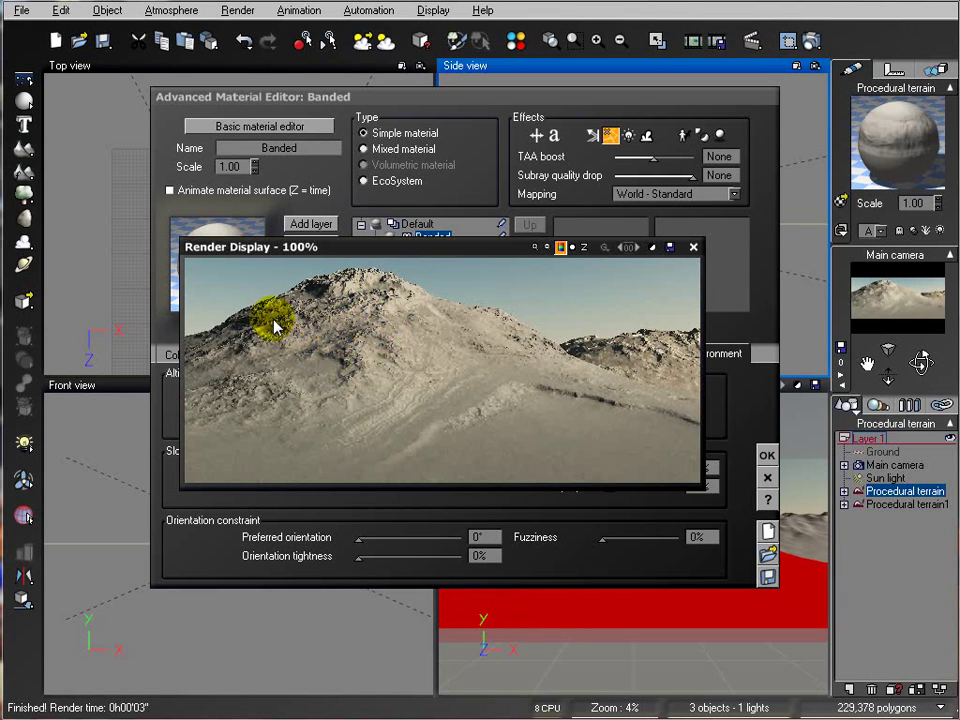
pyautogui.click(695, 248)
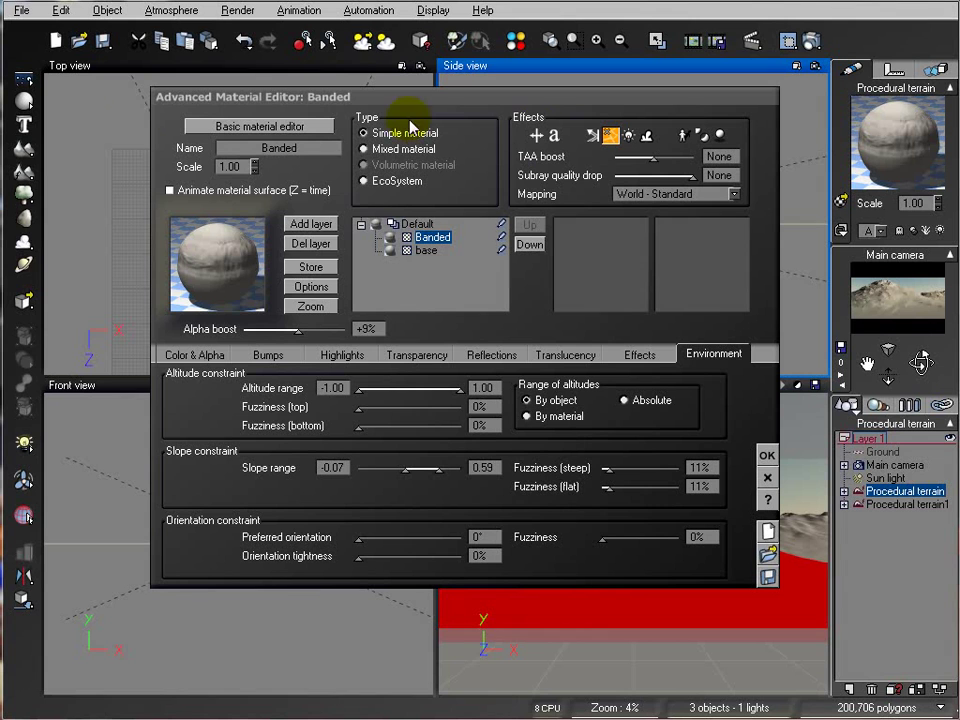
# Add the Sand material from the Rocks collection as a new layer above Banded
pyautogui.click(314, 224)
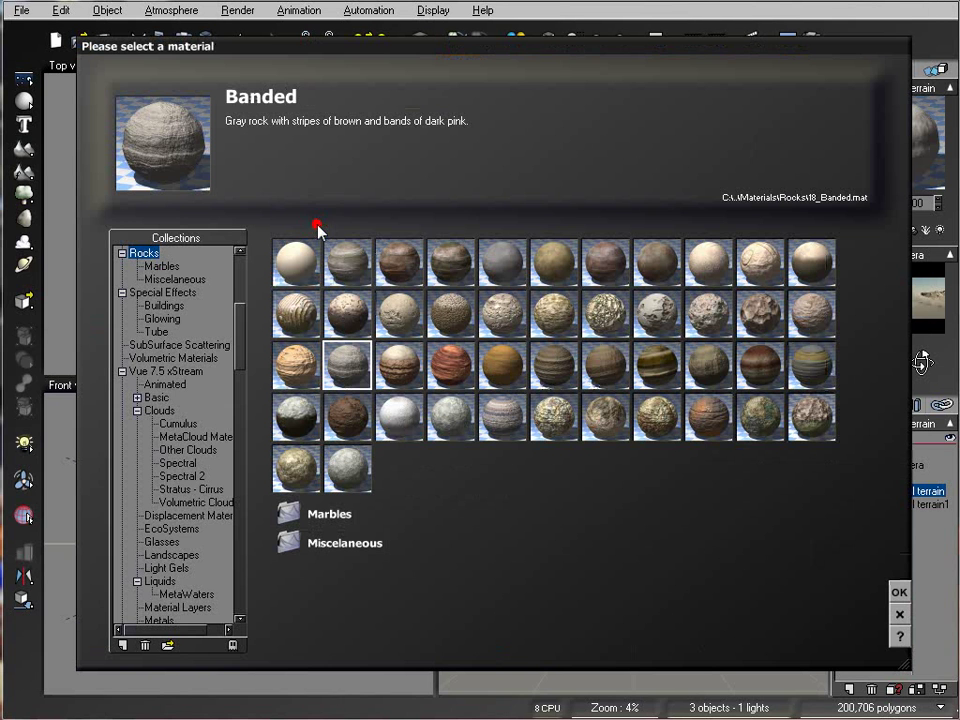
pyautogui.click(709, 257)
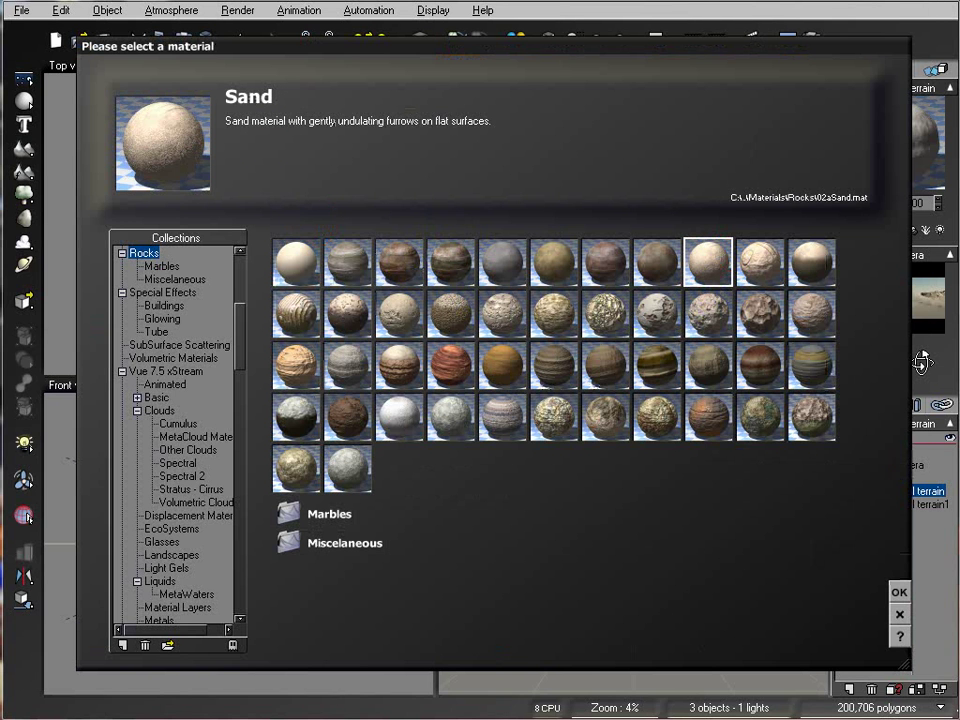
pyautogui.click(899, 592)
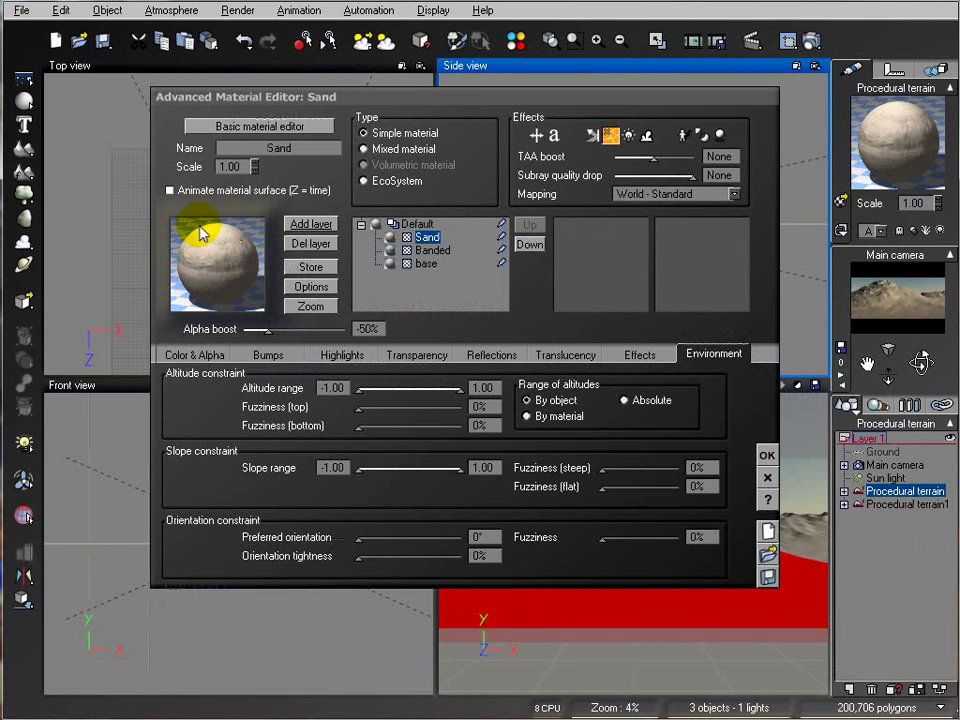
# Set the Sand layer's alpha boost to -8% and limit its slope range to 0.75 to 1.00 with 12% steep fuzziness
pyautogui.moveTo(271, 330); pyautogui.dragTo(283, 328)
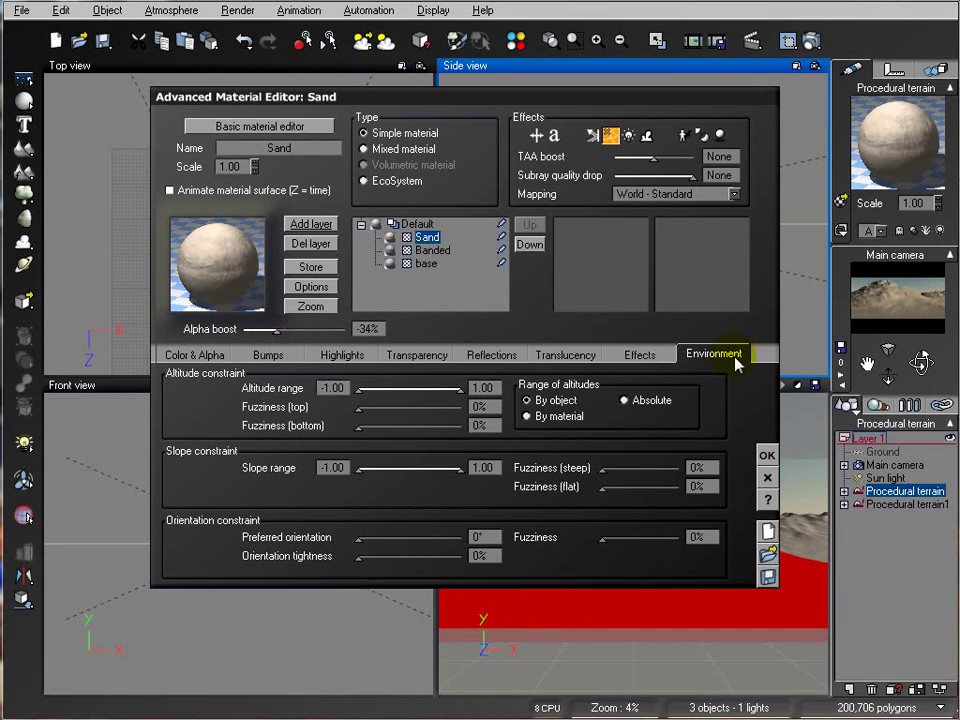
pyautogui.moveTo(362, 467); pyautogui.dragTo(448, 467)
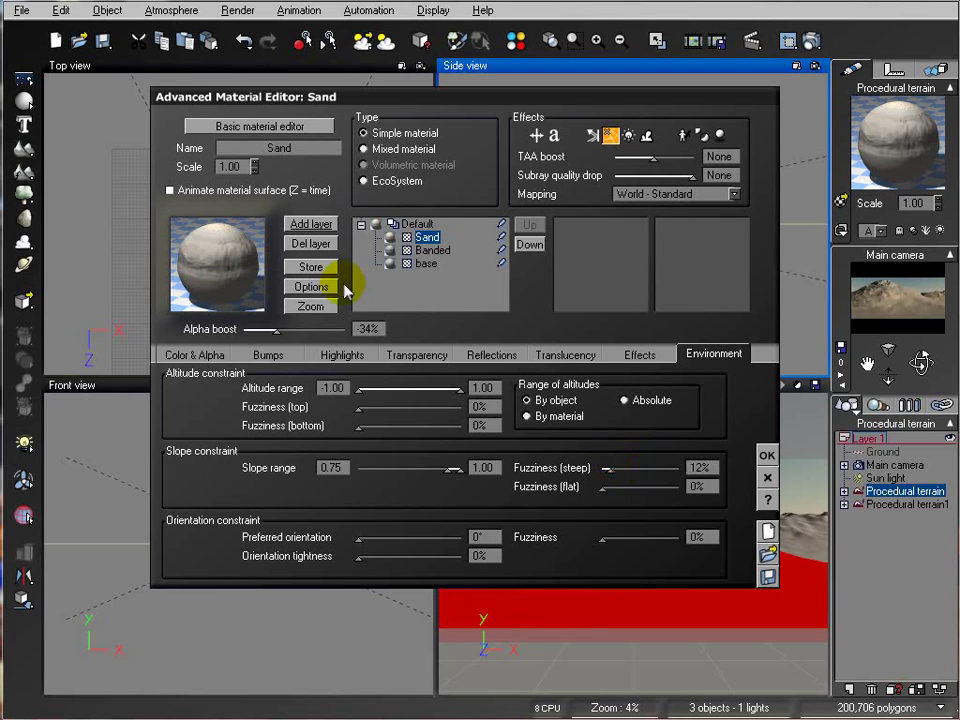
pyautogui.moveTo(288, 330); pyautogui.dragTo(300, 331)
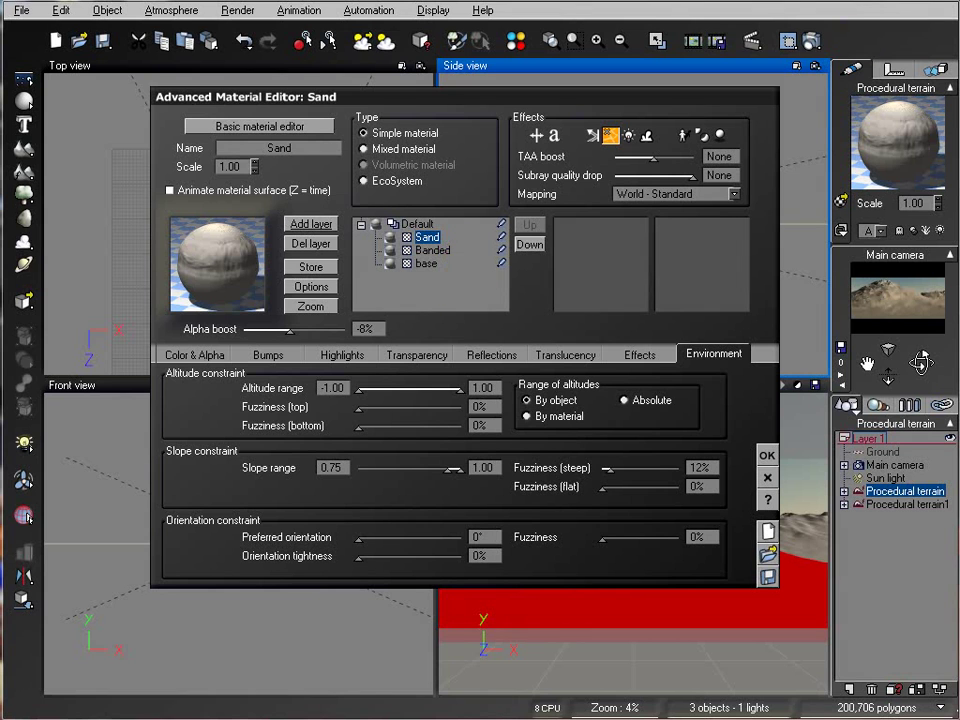
# Render the scene, lower the Sand layer's alpha boost to -23%, and render again
pyautogui.click(811, 41)
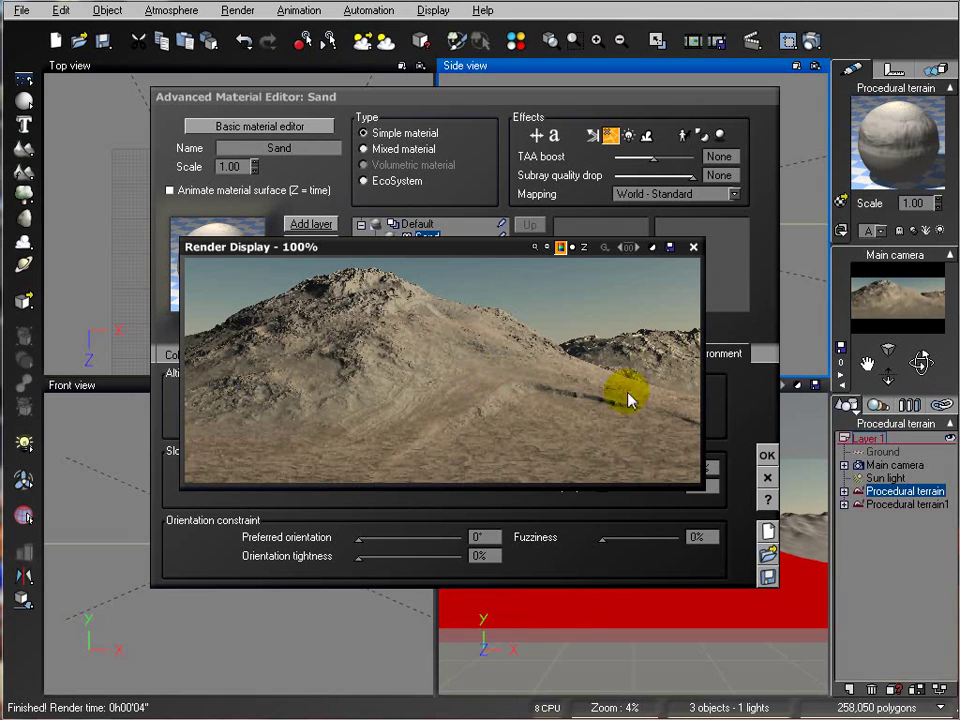
pyautogui.click(693, 246)
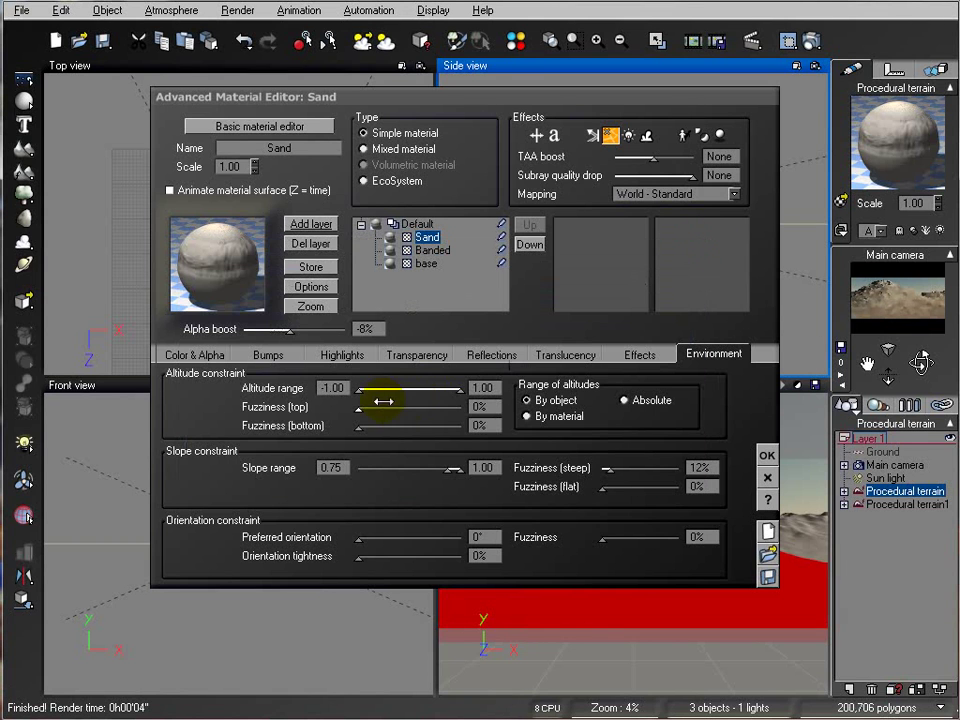
pyautogui.moveTo(333, 326); pyautogui.dragTo(327, 326)
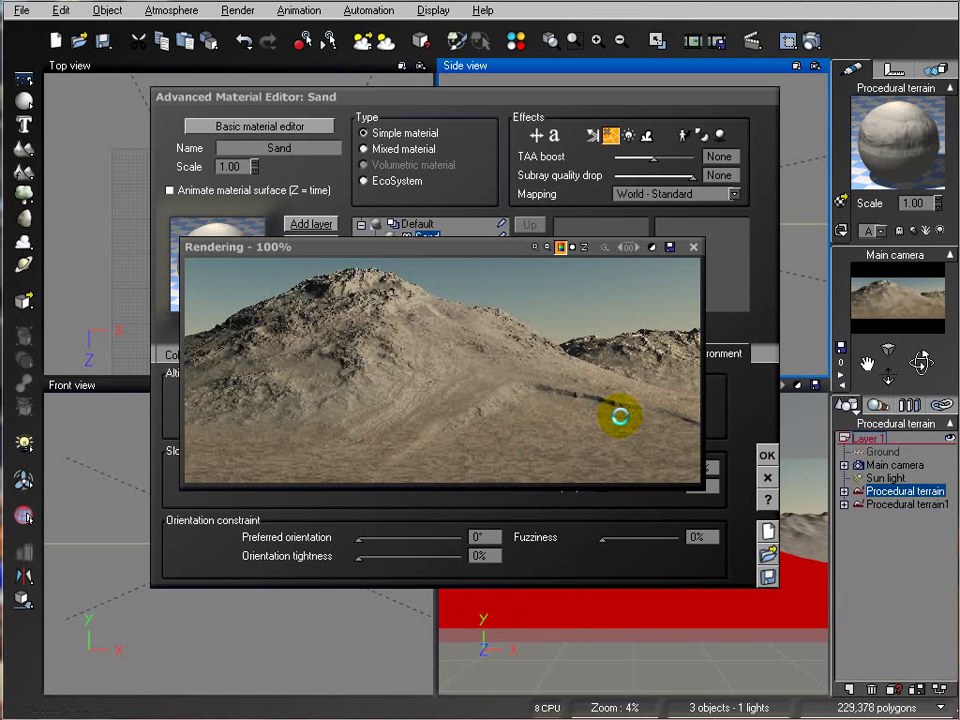
pyautogui.click(692, 248)
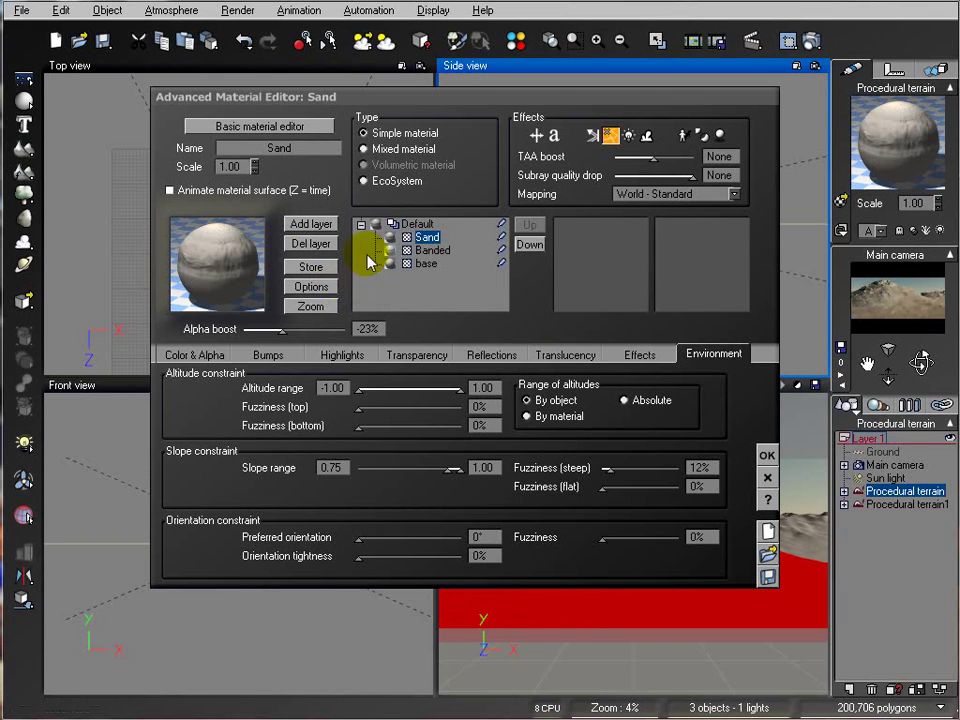
# Add the Aggregated material from the Rocks collection as a new layer above Sand
pyautogui.click(312, 223)
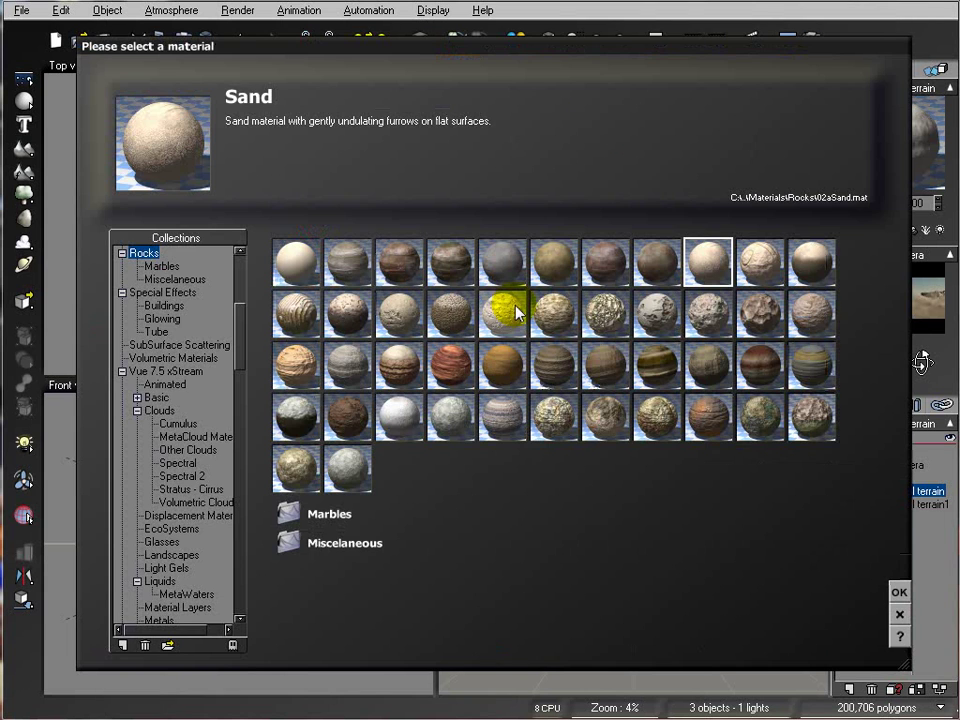
pyautogui.click(700, 310)
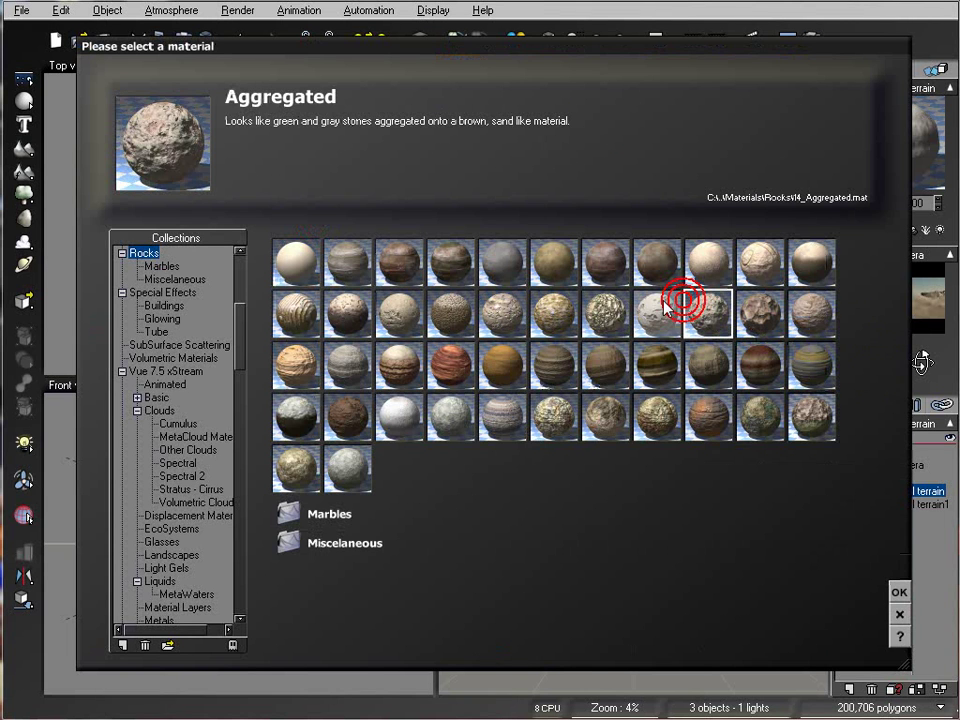
pyautogui.click(899, 592)
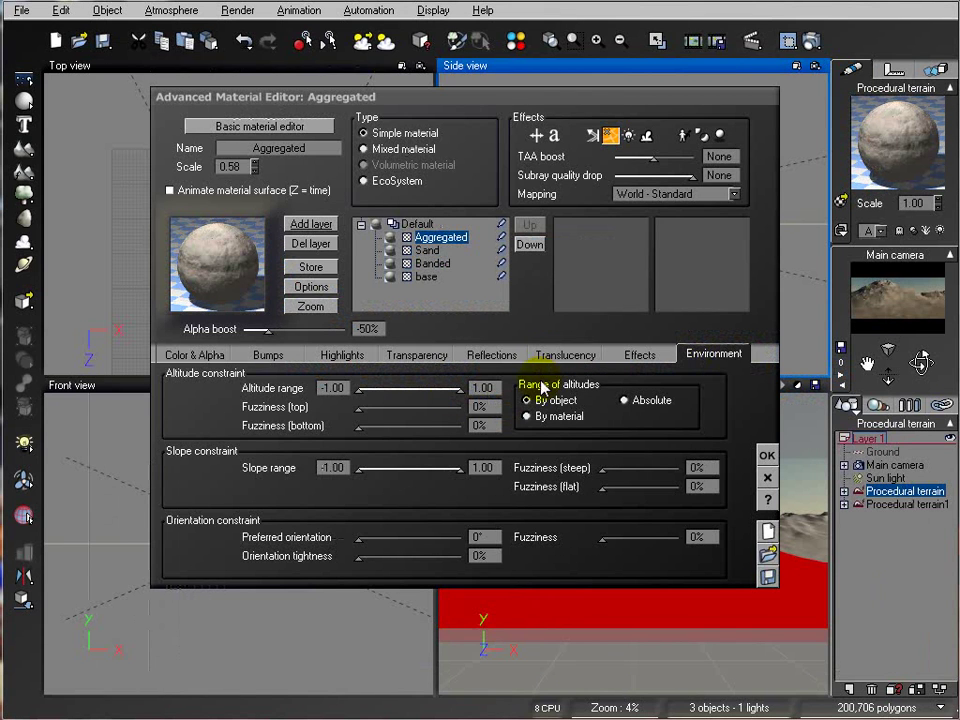
# Limit the Aggregated layer to altitudes up to 0.09 and slopes from 0.75 with 8% steep fuzziness, add flat fuzziness, and render the scene
pyautogui.moveTo(457, 389); pyautogui.dragTo(410, 389)
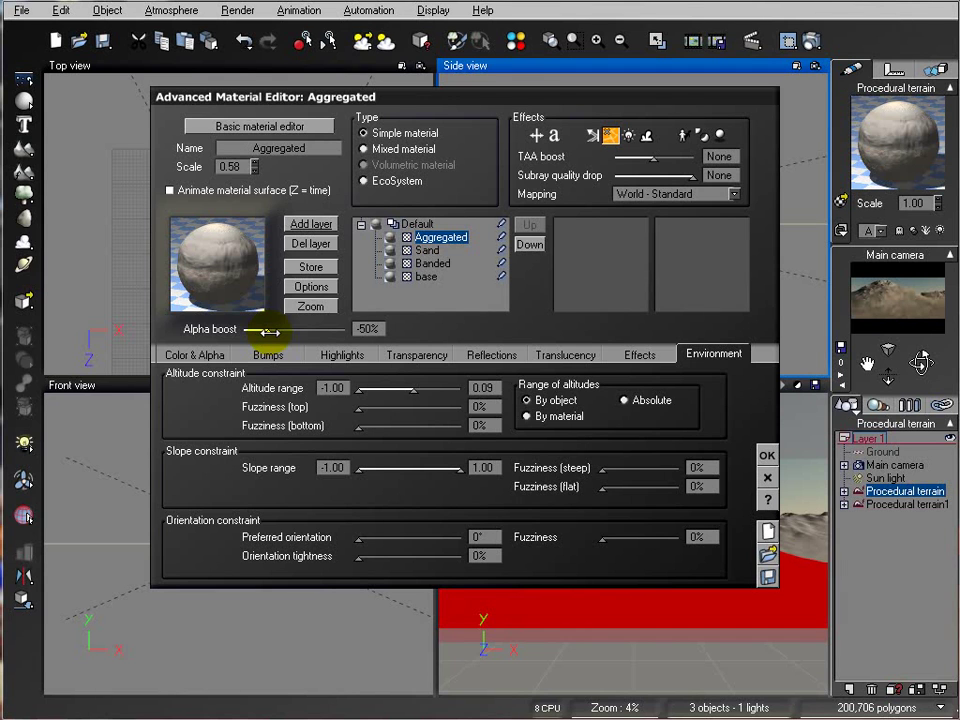
pyautogui.moveTo(270, 331); pyautogui.dragTo(275, 331)
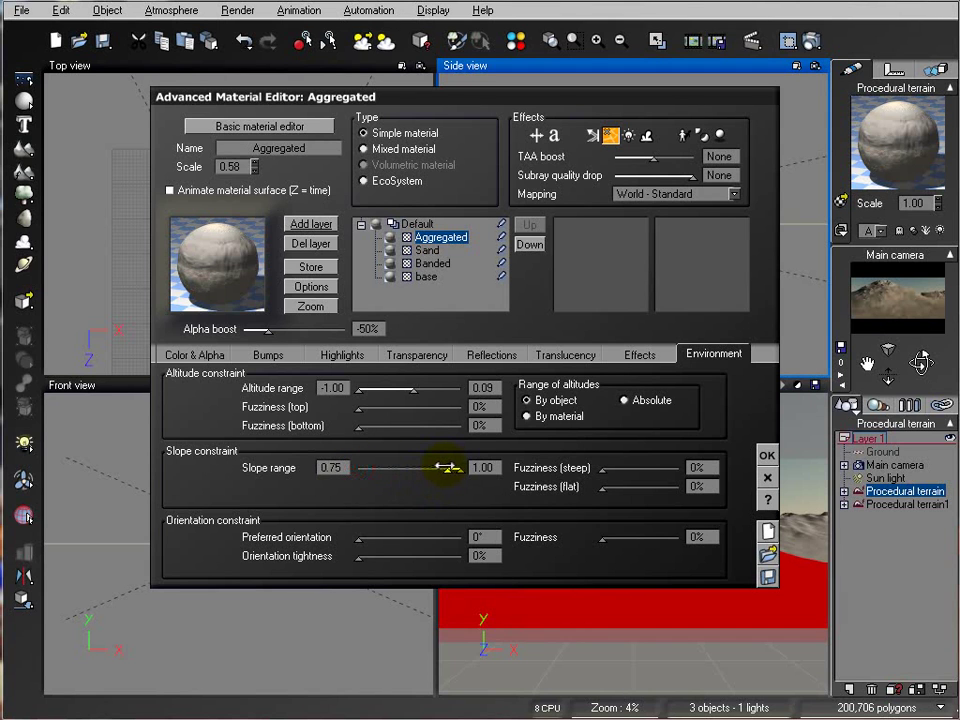
pyautogui.moveTo(447, 467); pyautogui.dragTo(455, 467)
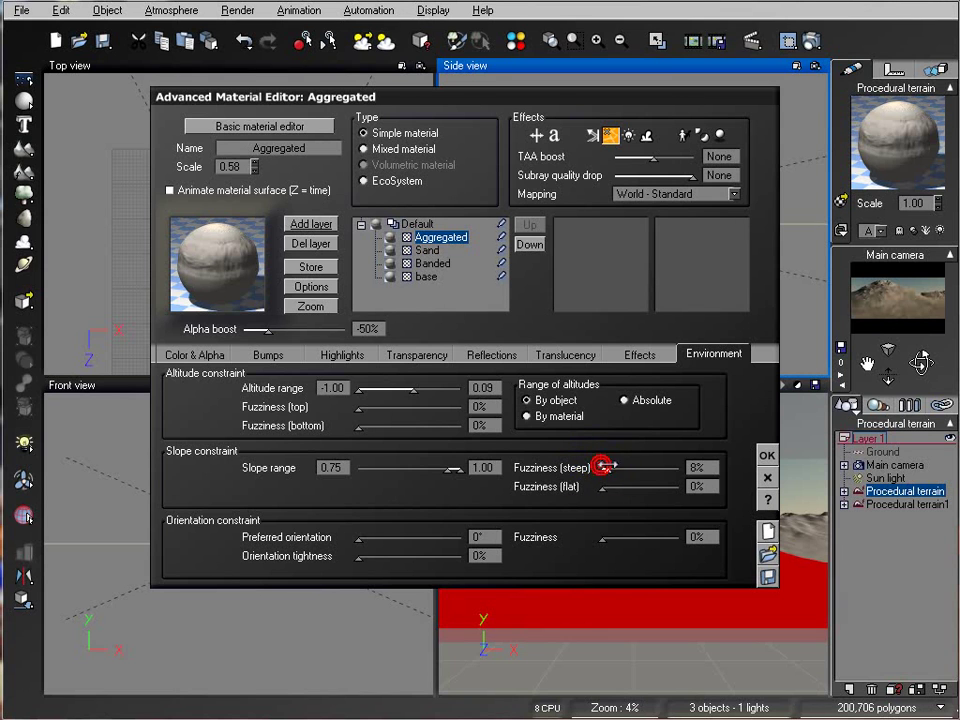
pyautogui.moveTo(601, 485); pyautogui.dragTo(607, 486)
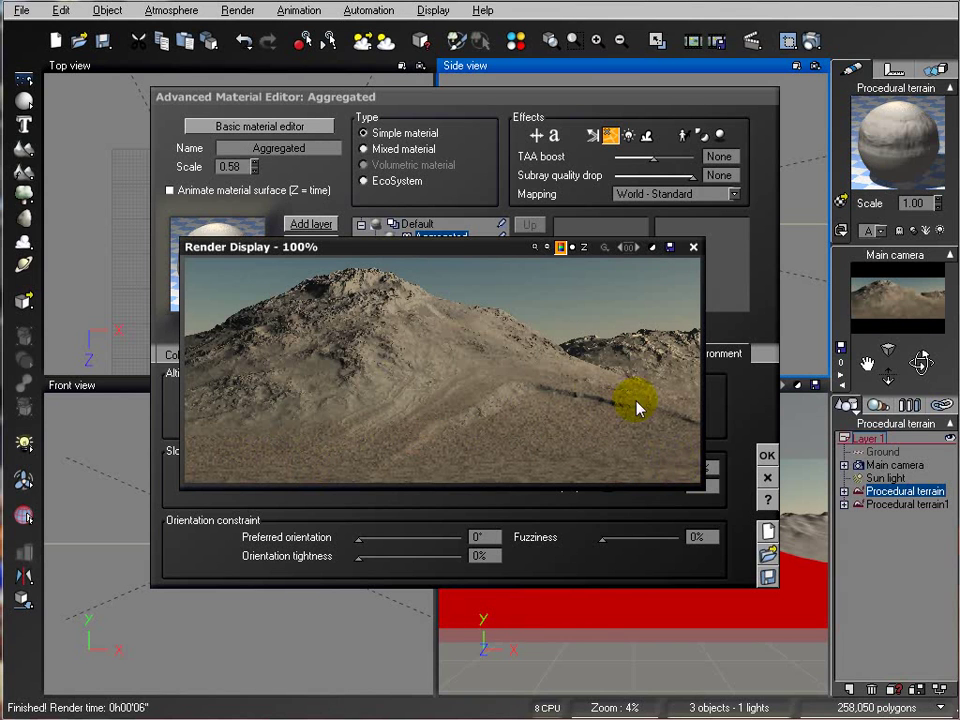
pyautogui.click(695, 248)
# Start the Sand layer's altitude range at -0.50 with 12% bottom fuzziness, then render the scene and close the render display
pyautogui.click(429, 250)
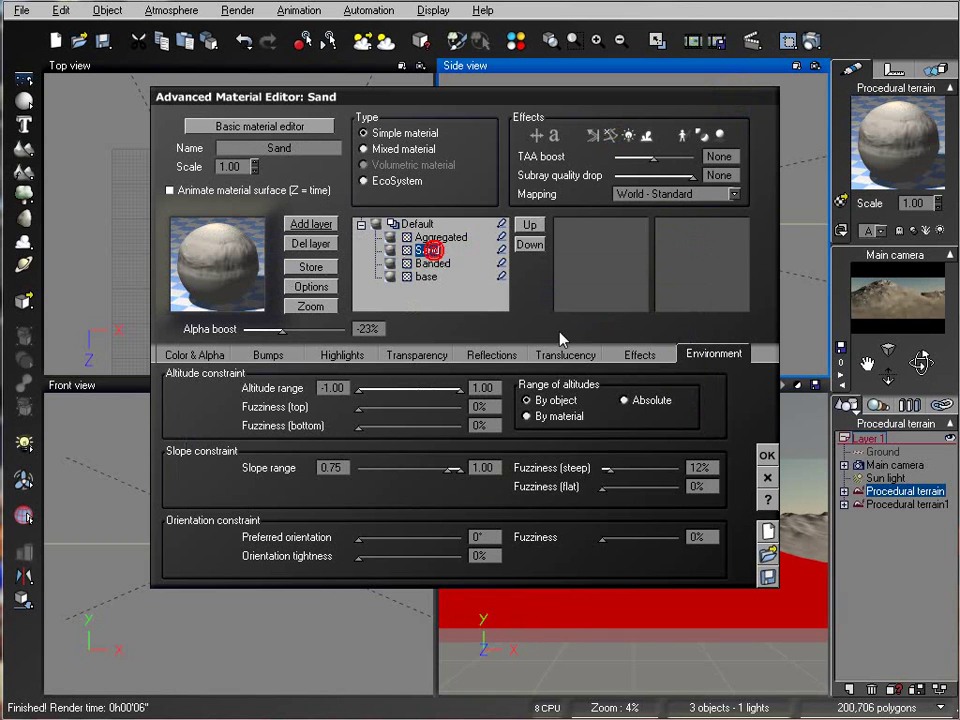
pyautogui.moveTo(360, 388); pyautogui.dragTo(359, 387)
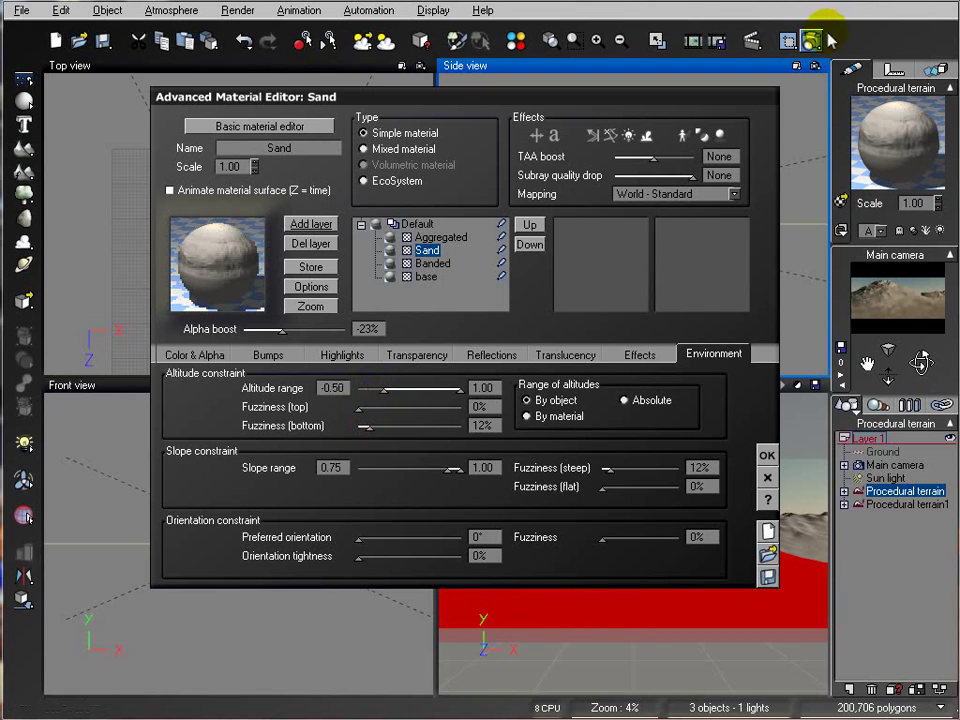
pyautogui.hotkey('ctrl', 'F9')
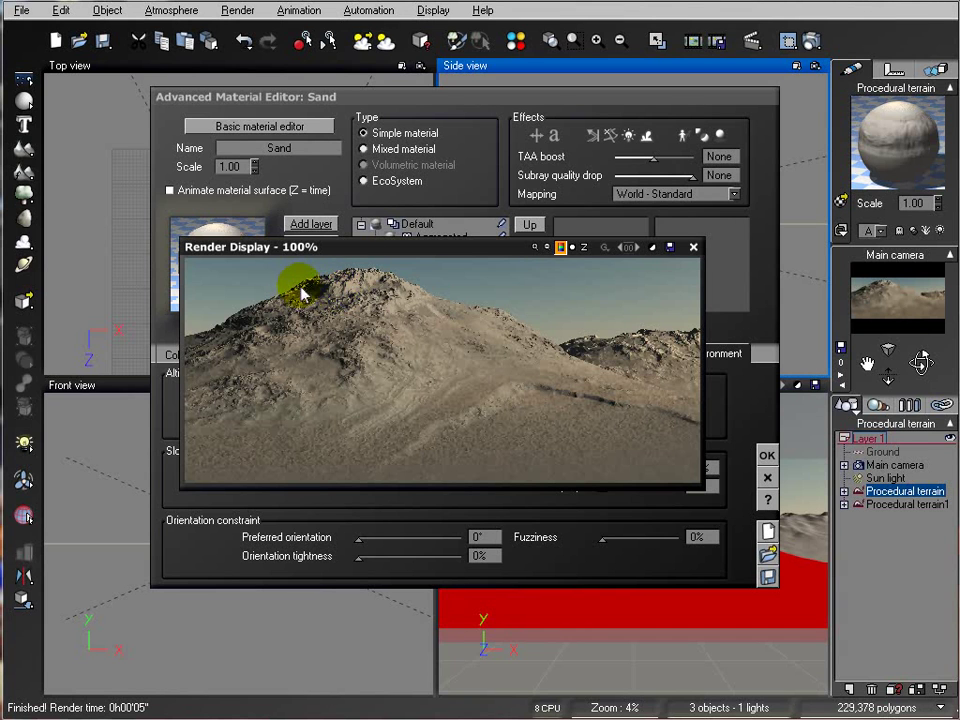
pyautogui.moveTo(455, 245); pyautogui.dragTo(468, 305)
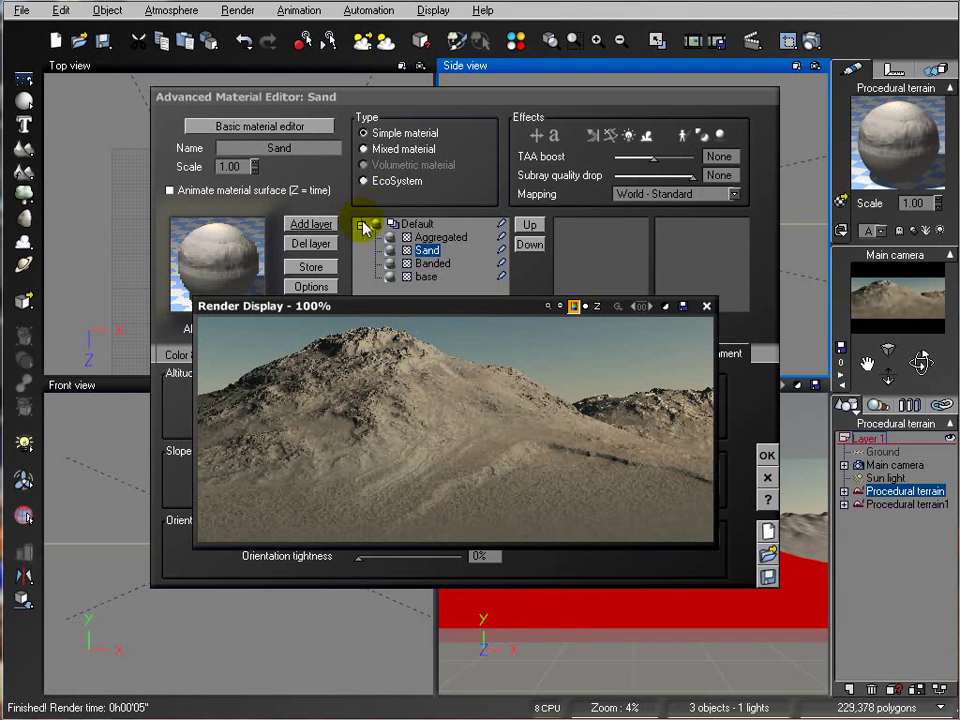
pyautogui.click(706, 306)
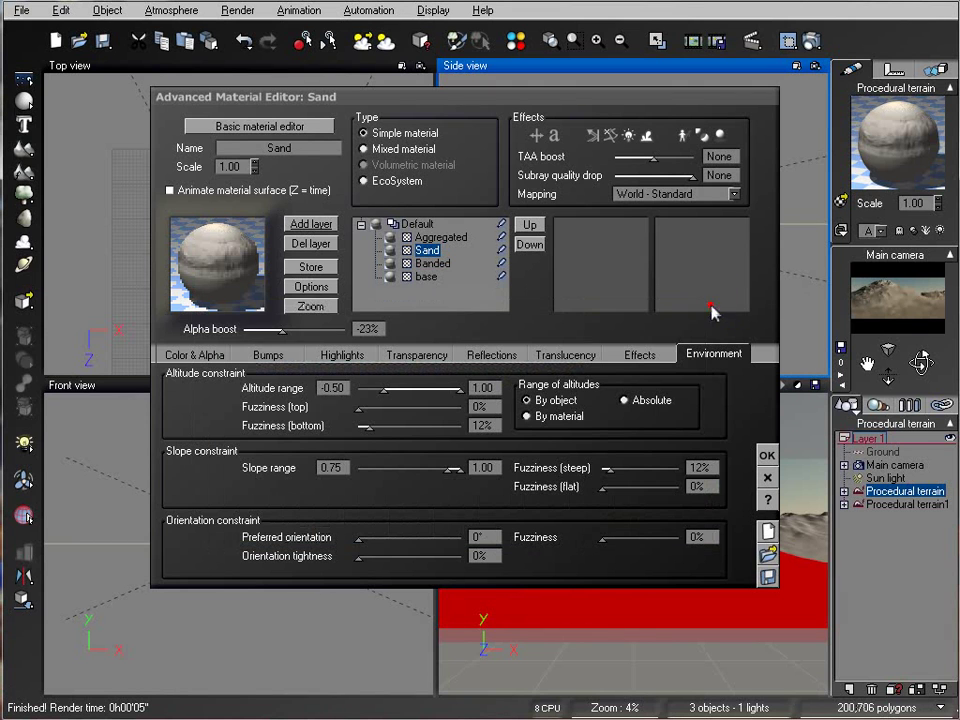
# Raise the alpha boost of the Sand layer to -16% and of the Banded layer to +25%
pyautogui.moveTo(291, 328); pyautogui.dragTo(296, 328)
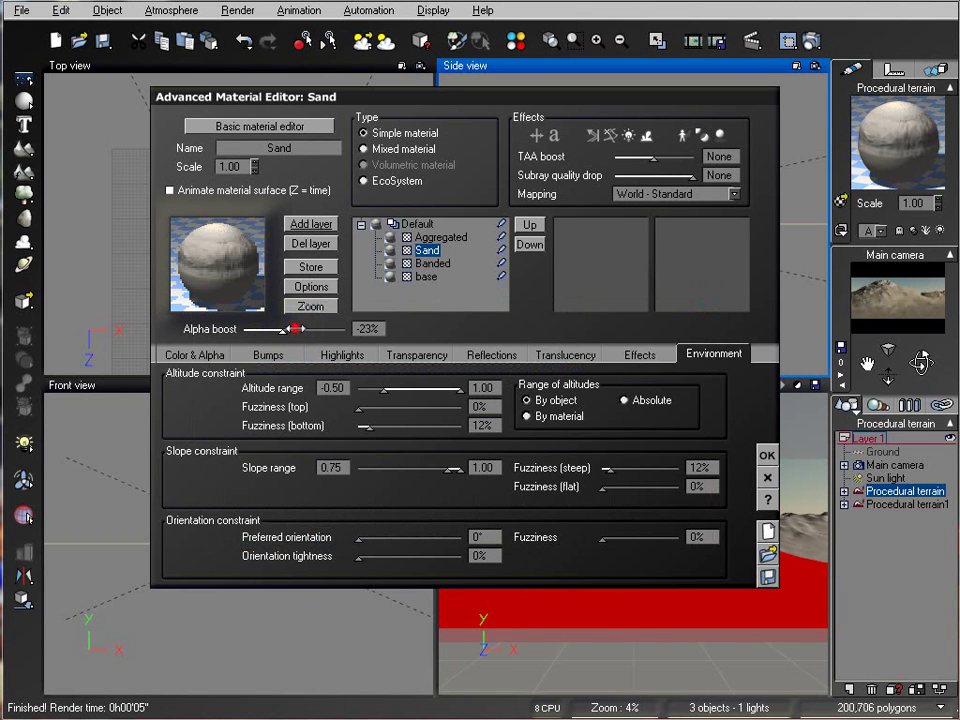
pyautogui.click(433, 262)
pyautogui.moveTo(298, 328); pyautogui.dragTo(304, 327)
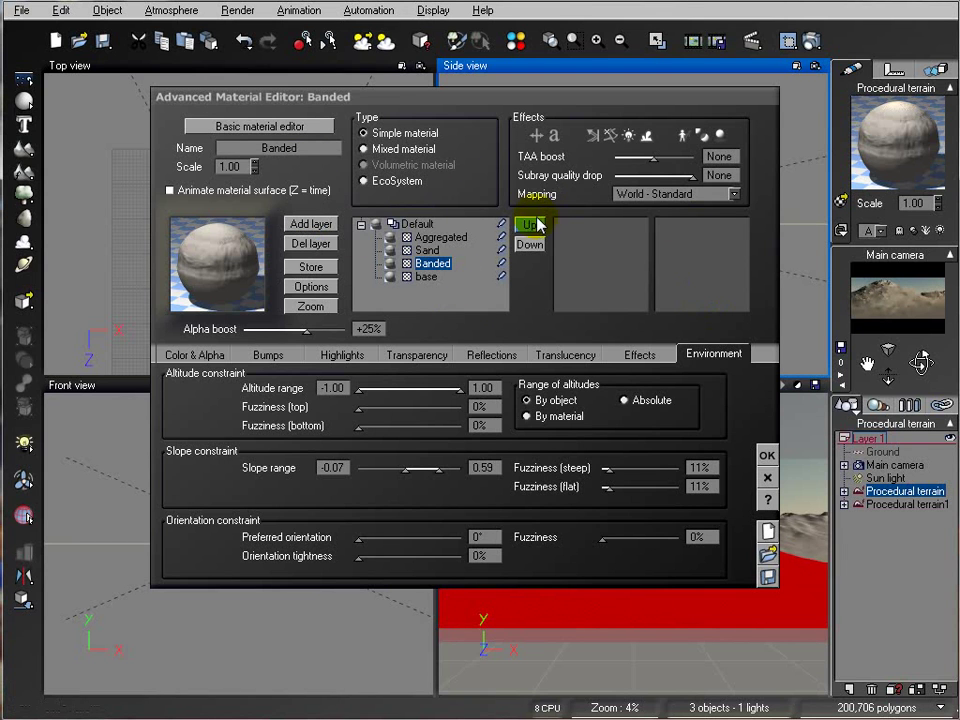
# Set the Sand layer's overall color to dark green (Red 73, Green 94, Blue 62), then render the scene and close the render display
pyautogui.click(427, 250)
pyautogui.click(200, 355)
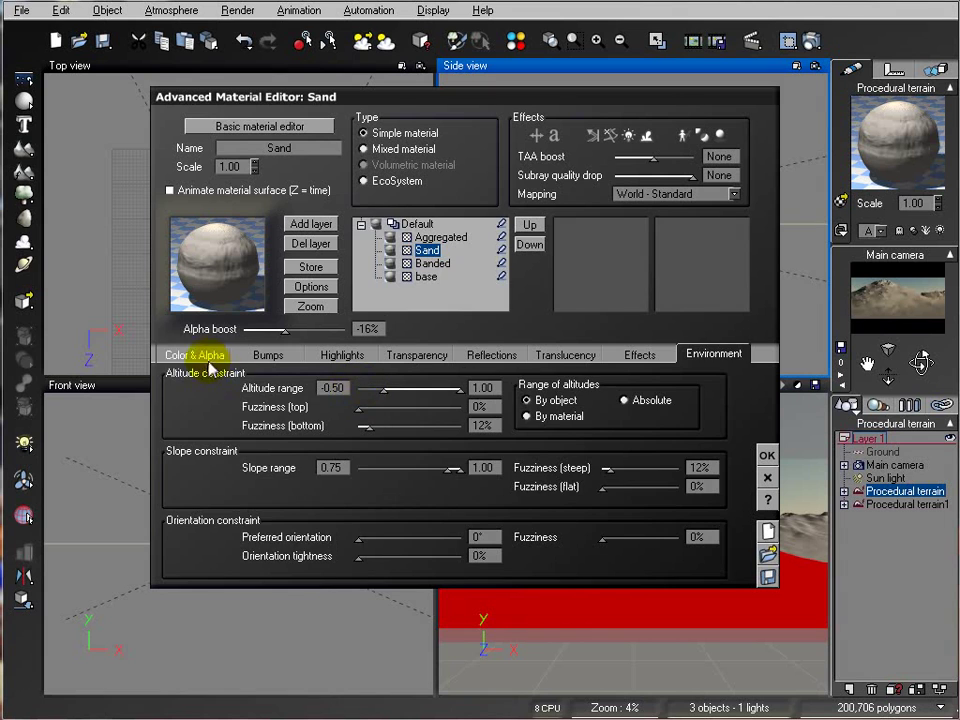
pyautogui.rightClick(560, 389)
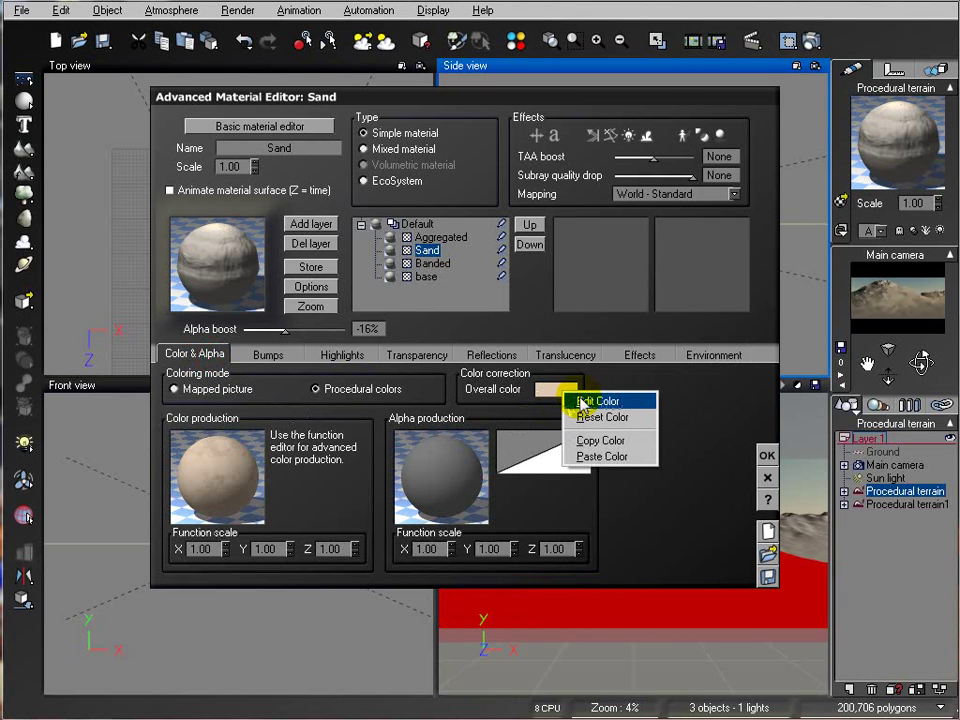
pyautogui.click(582, 401)
pyautogui.moveTo(426, 431); pyautogui.dragTo(461, 472)
pyautogui.moveTo(617, 444)
pyautogui.mouseDown()
pyautogui.moveTo(615, 433)
pyautogui.moveTo(615, 454)
pyautogui.mouseUp()
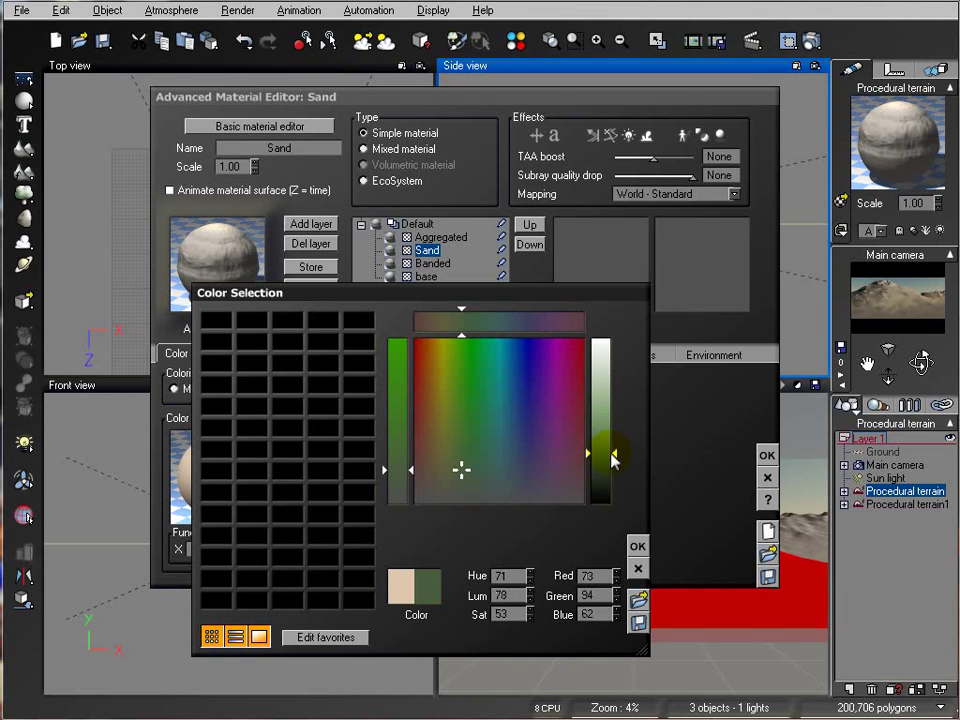
pyautogui.click(635, 545)
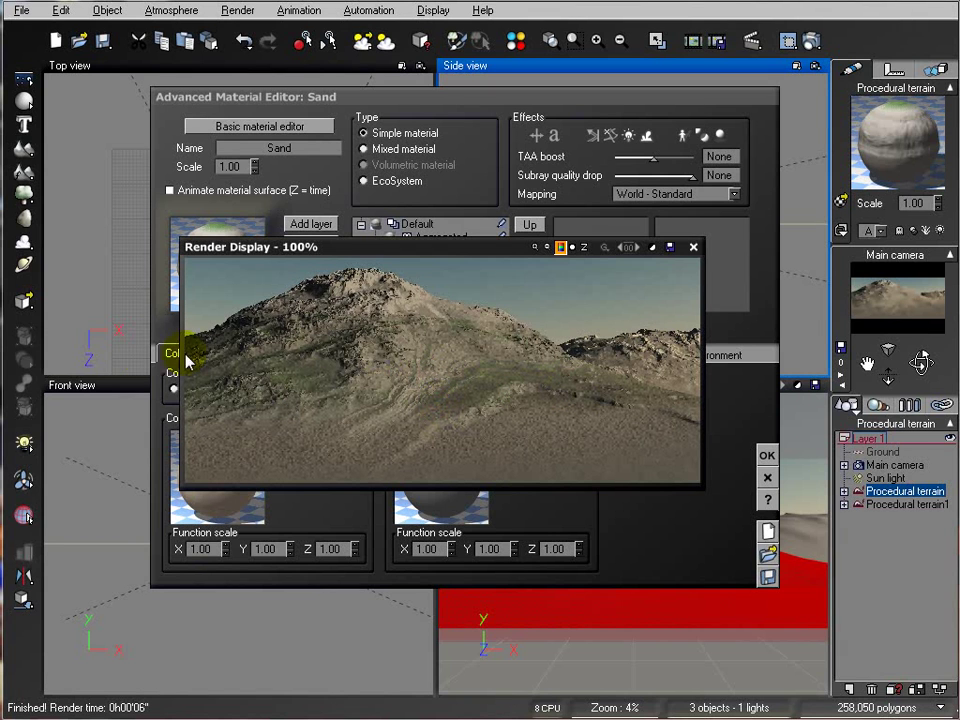
pyautogui.click(693, 247)
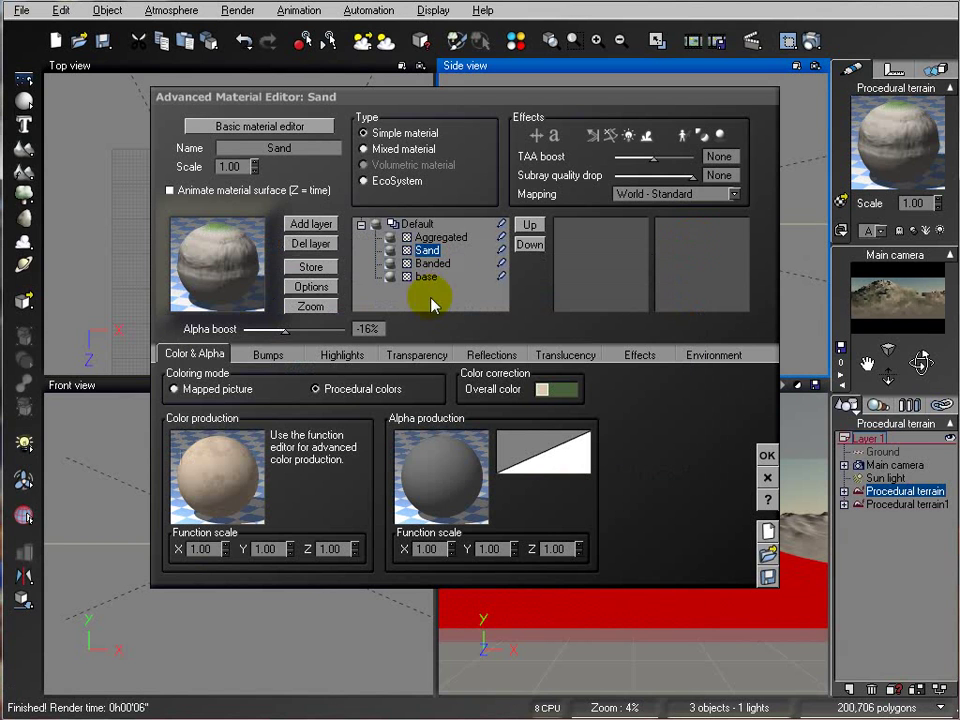
# Highlight the Sand layer and examine its coverage of the terrain in the main camera preview
pyautogui.click(499, 249)
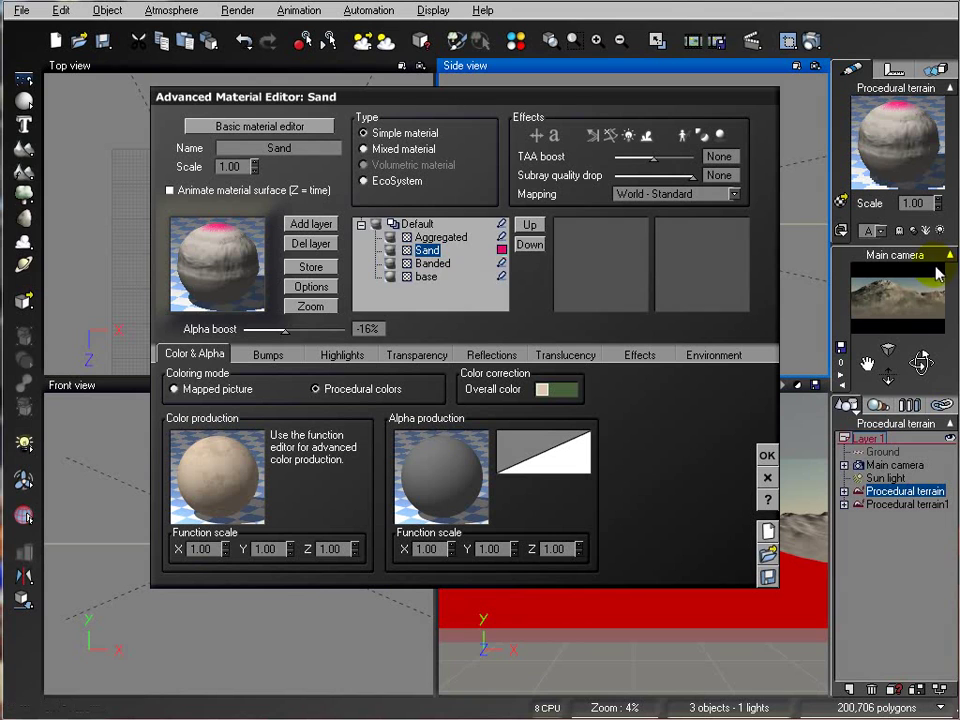
pyautogui.moveTo(932, 313); pyautogui.dragTo(898, 314)
pyautogui.moveTo(840, 293); pyautogui.dragTo(898, 307)
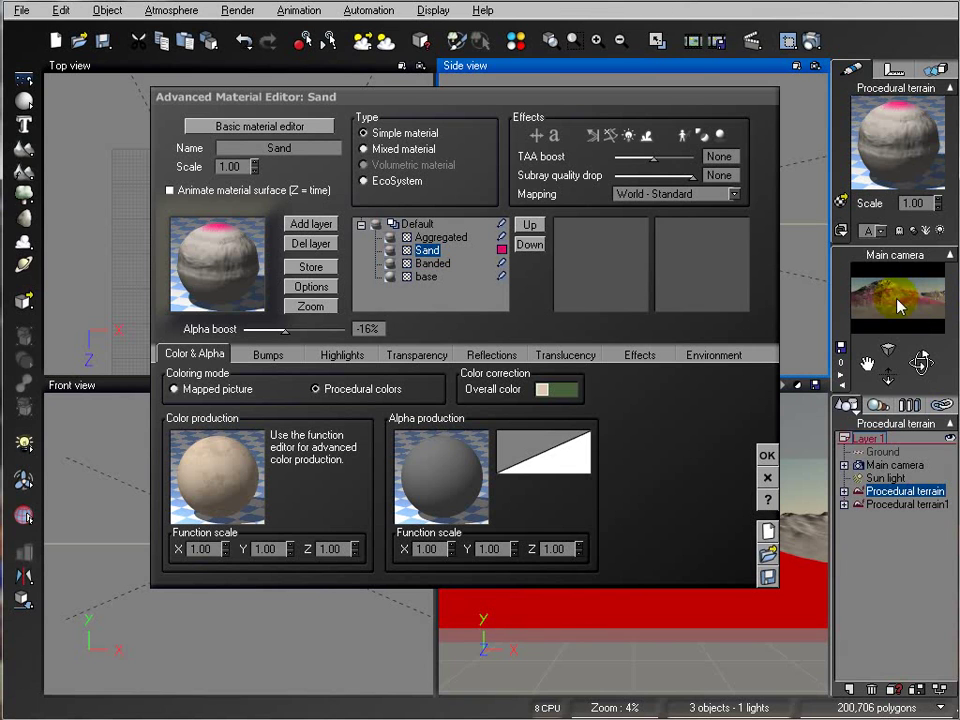
# Set the Banded layer's slope range to 0.00–0.66 with 8% steep and 6% flat fuzziness, then render the scene and close the render display
pyautogui.click(502, 262)
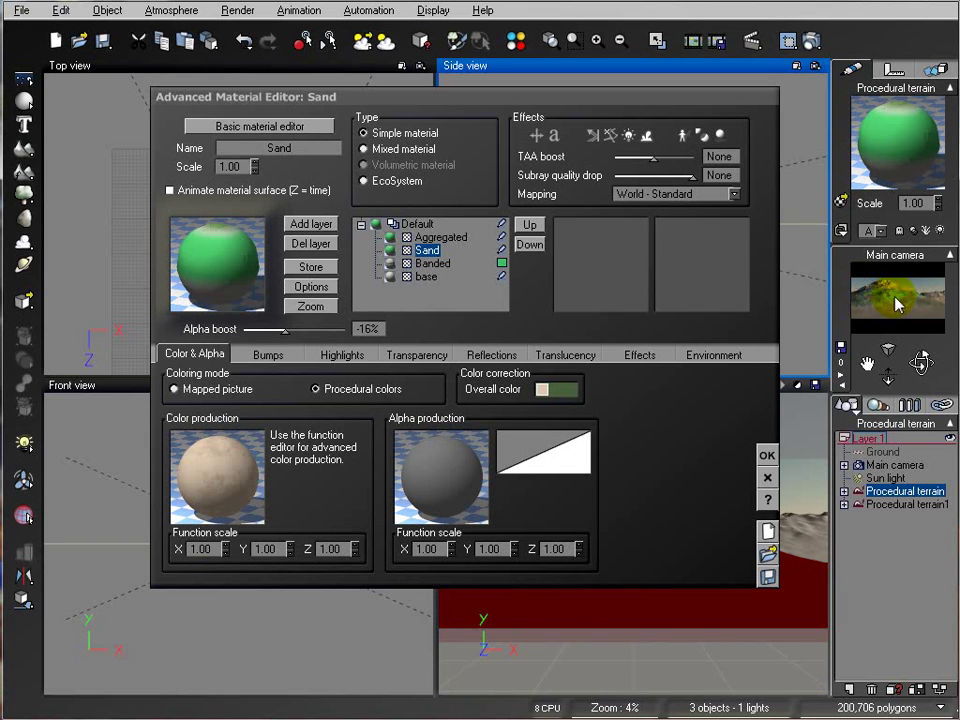
pyautogui.click(714, 355)
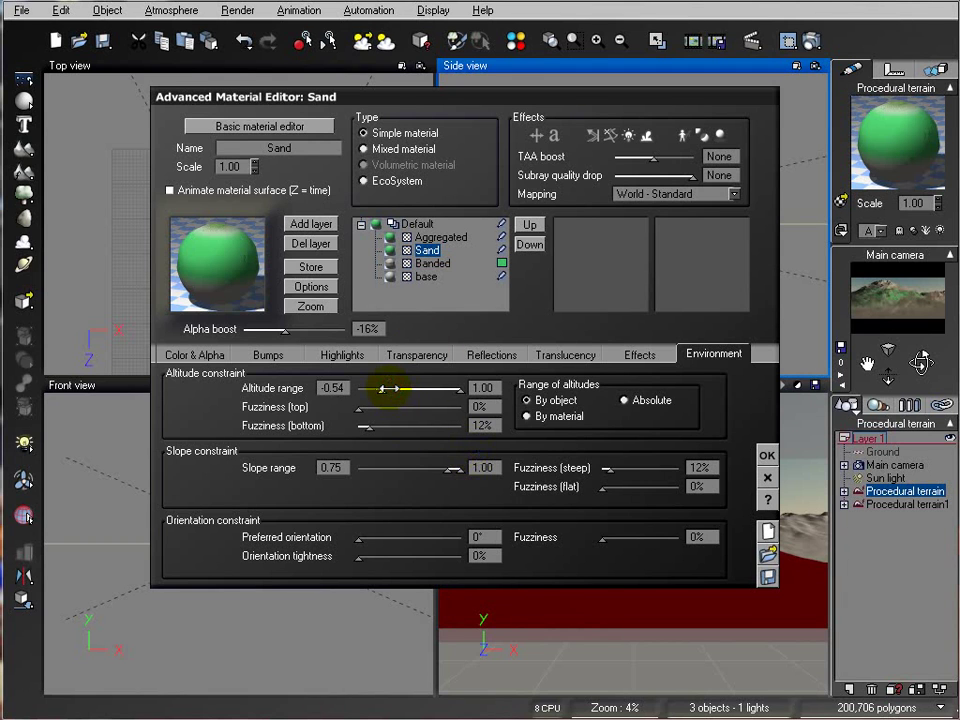
pyautogui.click(502, 263)
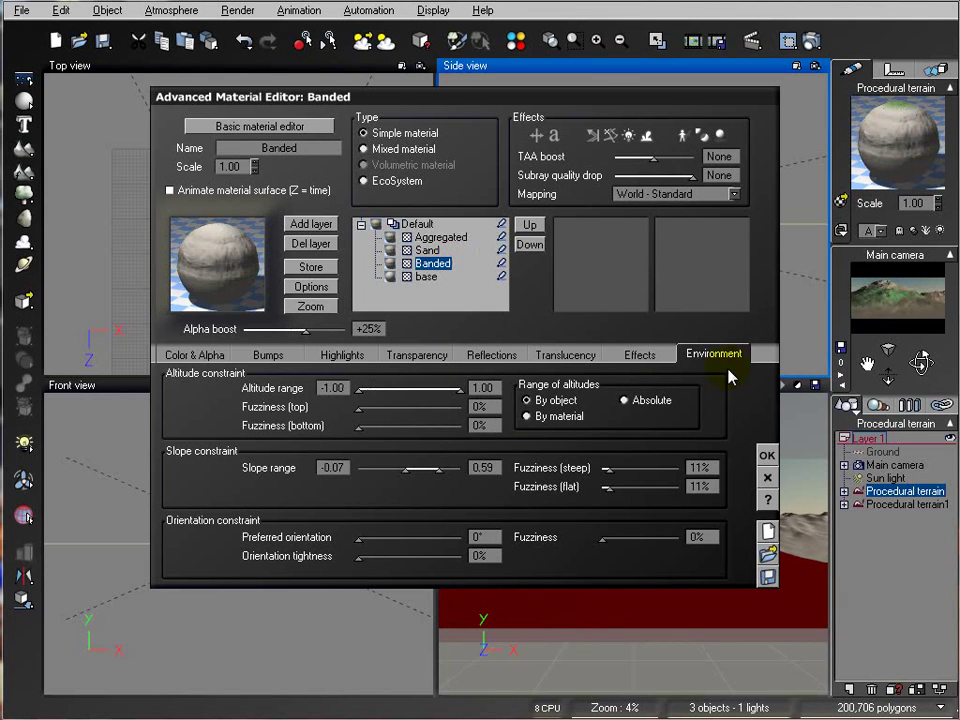
pyautogui.click(502, 263)
pyautogui.click(435, 154)
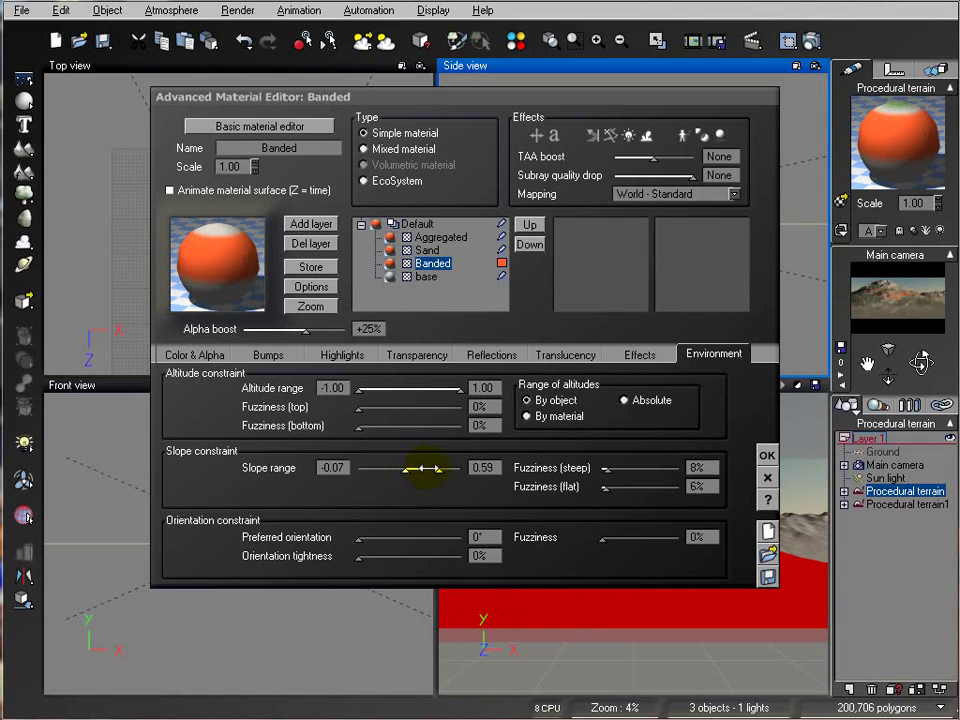
pyautogui.moveTo(424, 468); pyautogui.dragTo(430, 467)
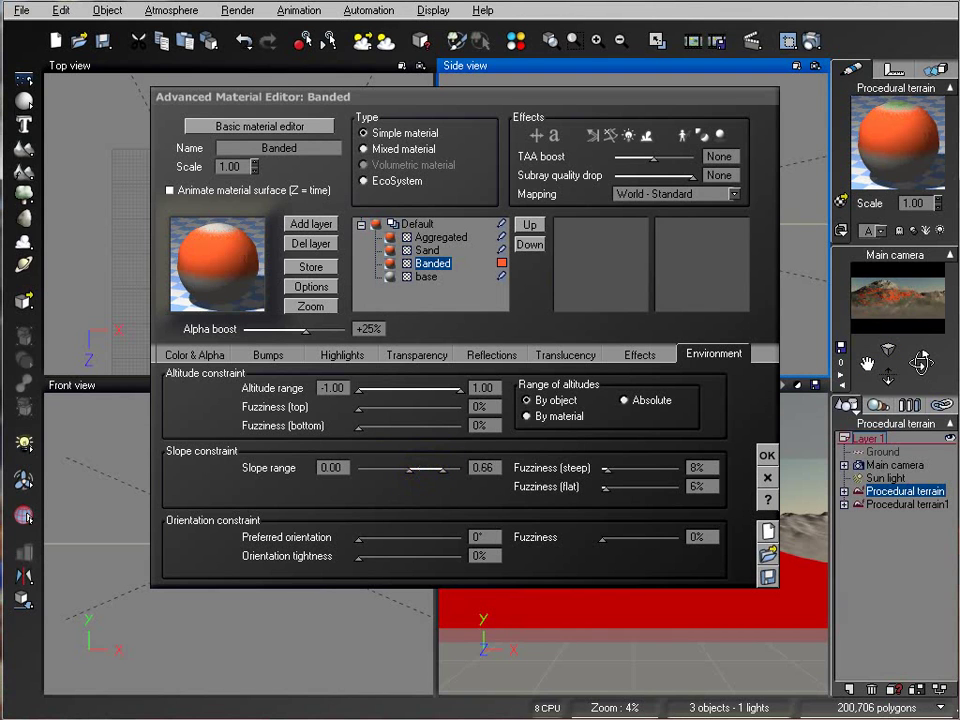
pyautogui.click(501, 262)
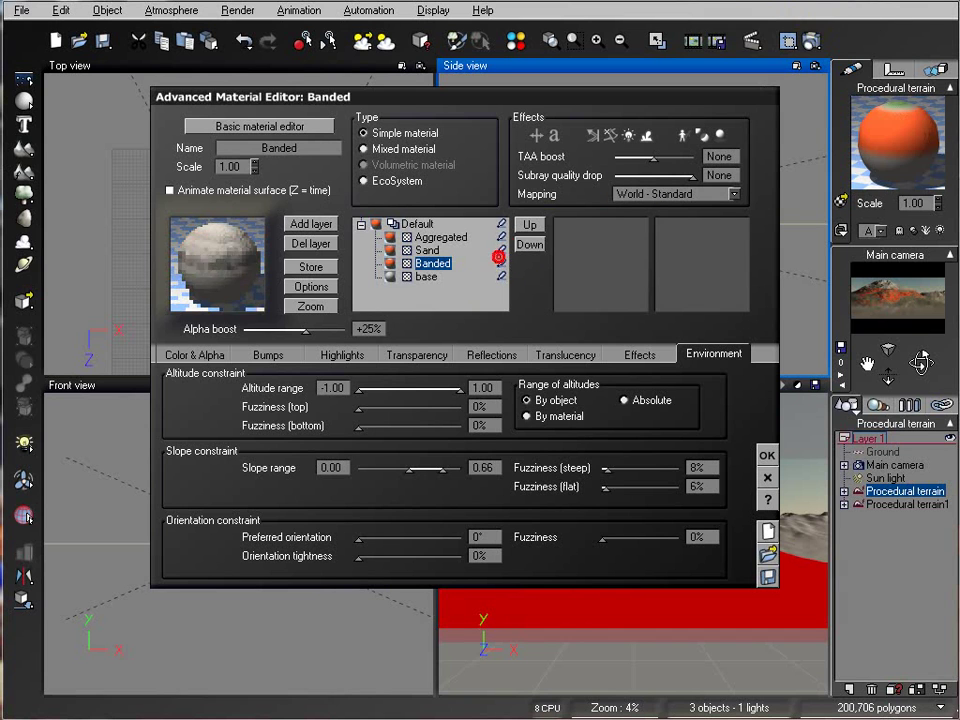
pyautogui.click(810, 41)
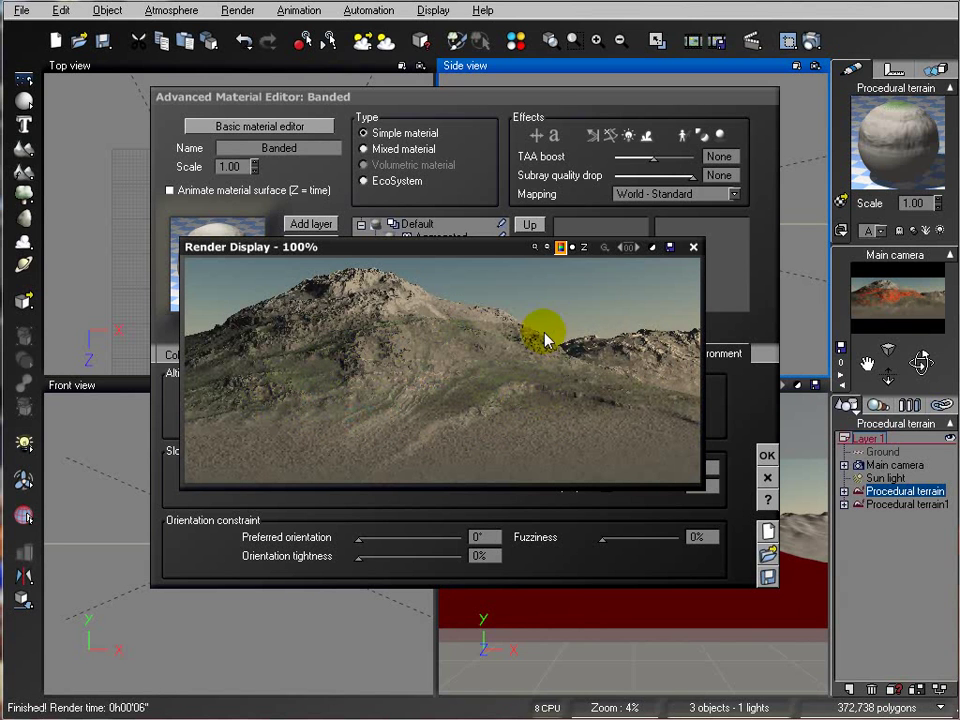
pyautogui.click(693, 247)
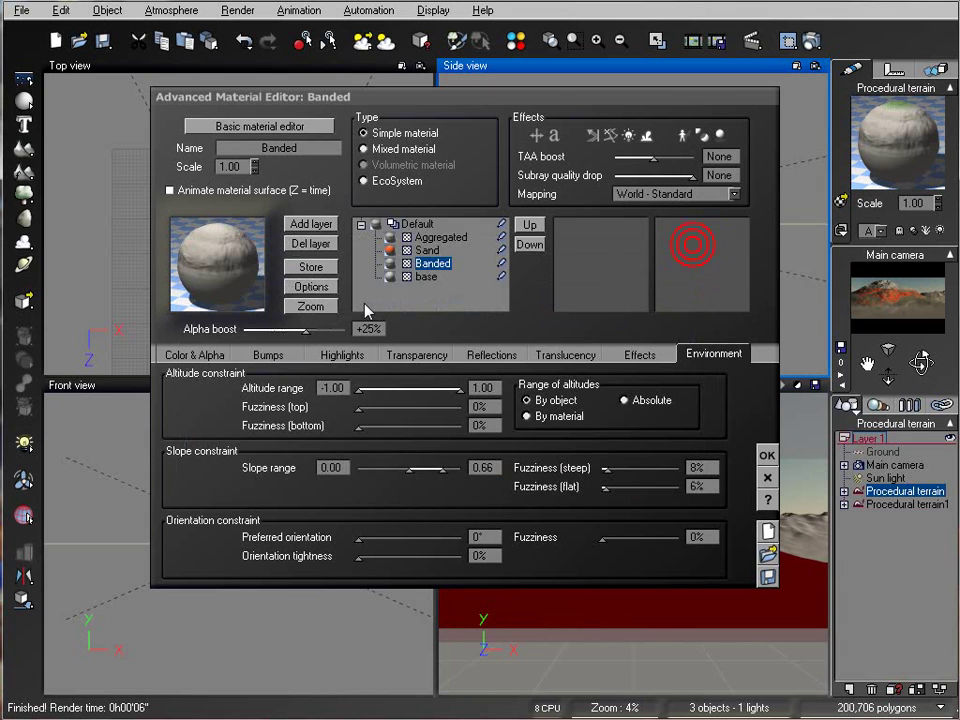
# Reset the Sand layer's overall color and accept the terrain material
pyautogui.click(434, 252)
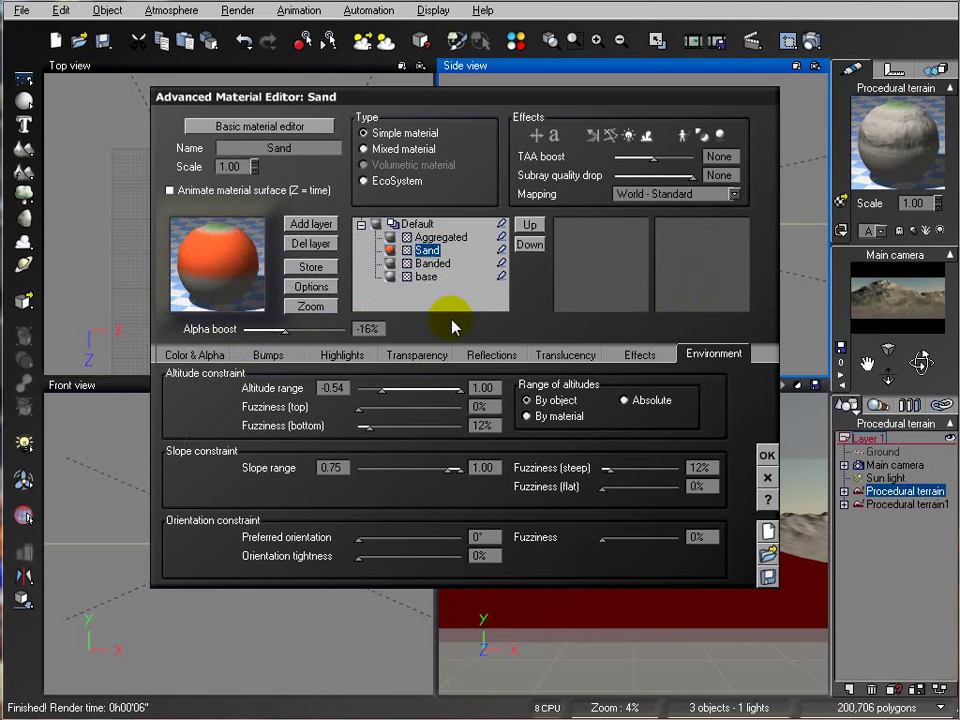
pyautogui.click(199, 355)
pyautogui.rightClick(578, 388)
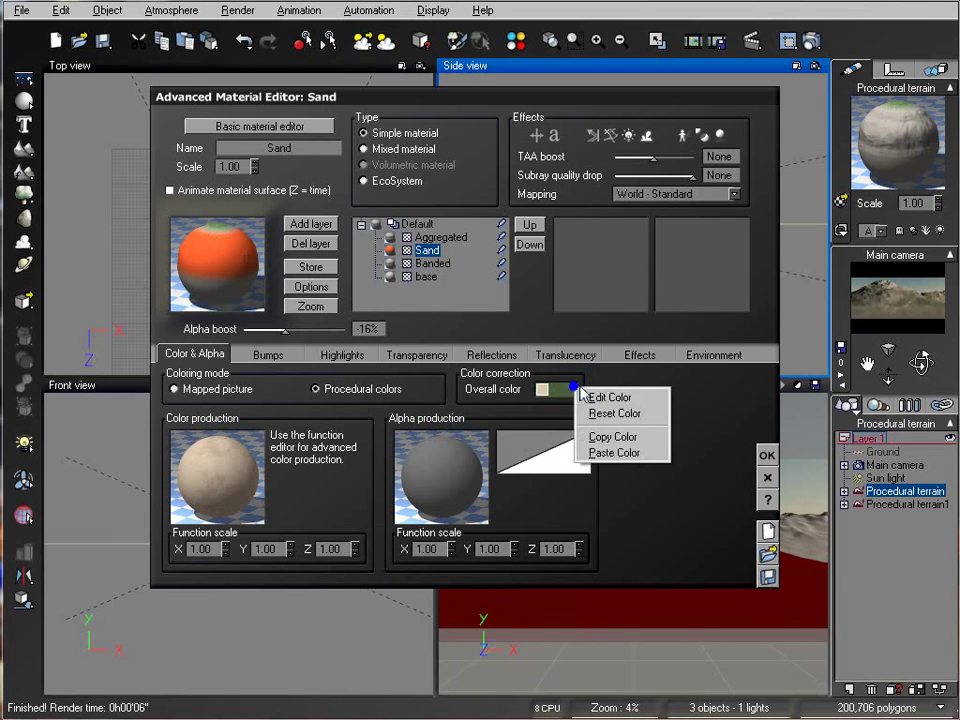
pyautogui.click(608, 413)
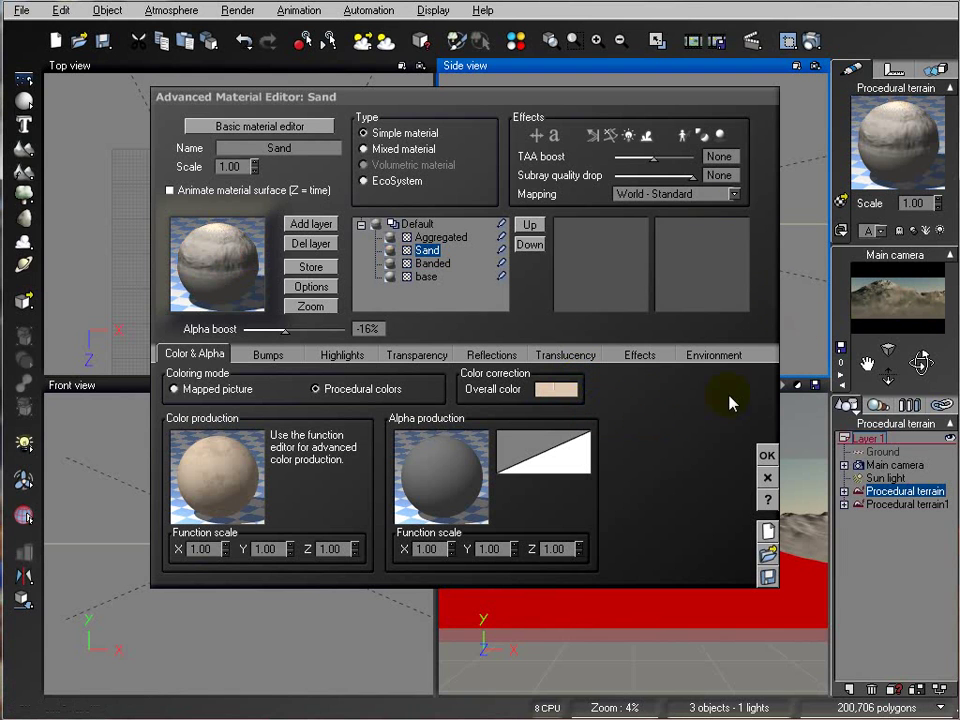
pyautogui.click(767, 455)
# Copy the material of Procedural terrain onto Procedural terrain1, then render the scene and close the render display
pyautogui.rightClick(866, 122)
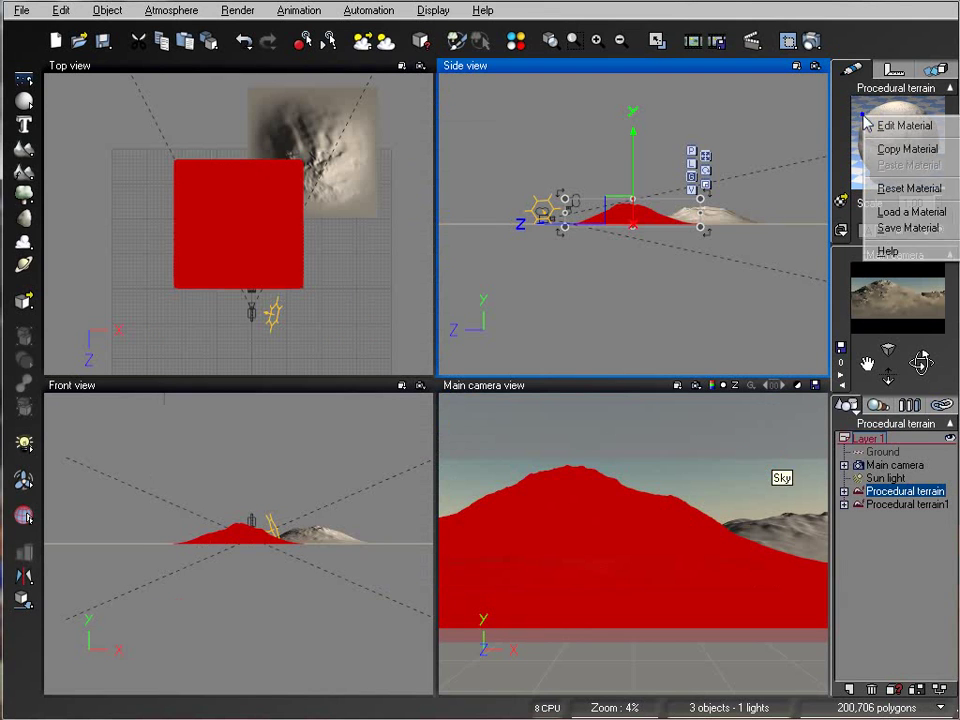
pyautogui.click(880, 148)
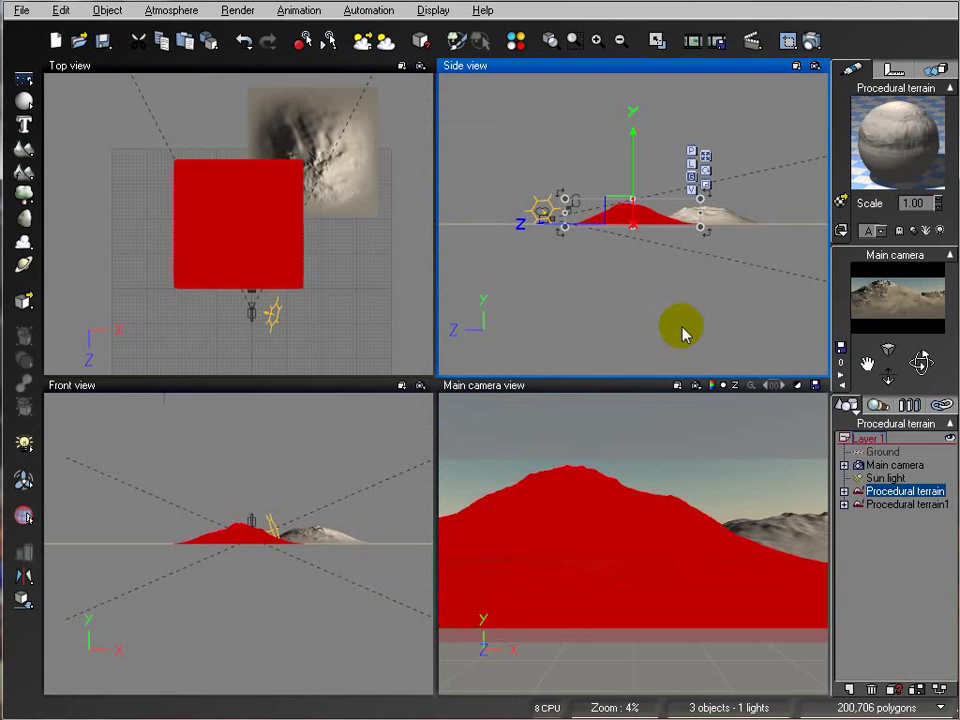
pyautogui.click(928, 504)
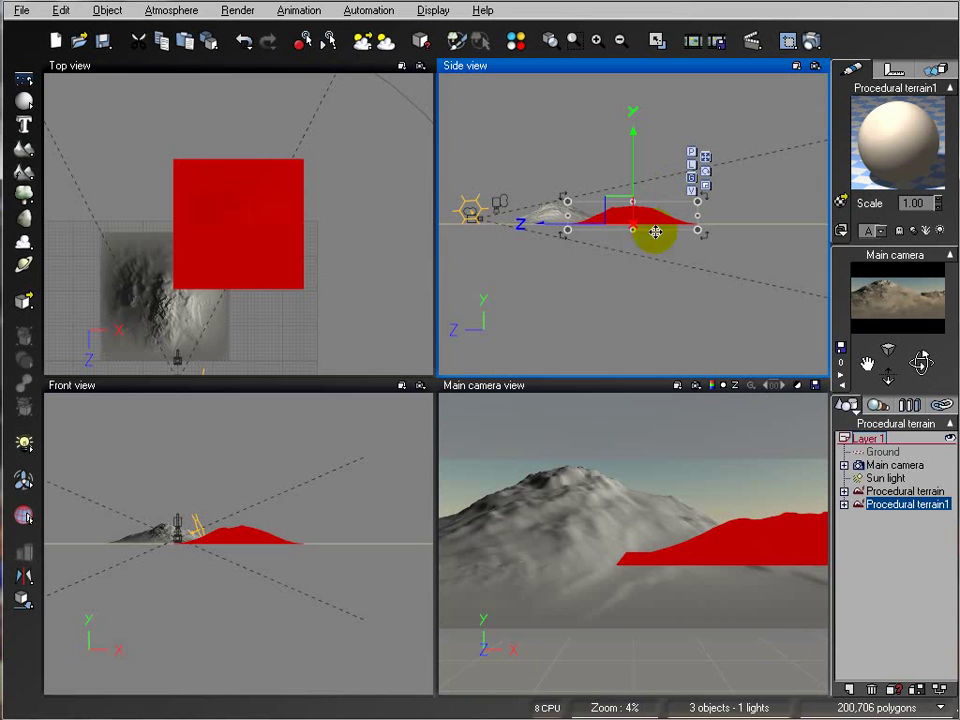
pyautogui.rightClick(892, 145)
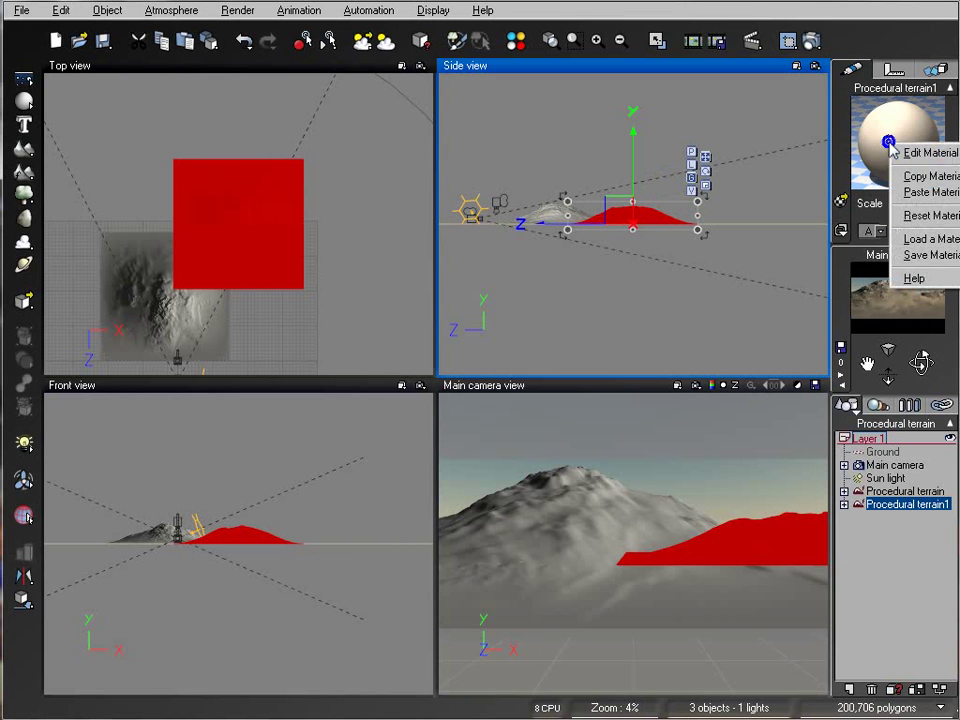
pyautogui.click(945, 195)
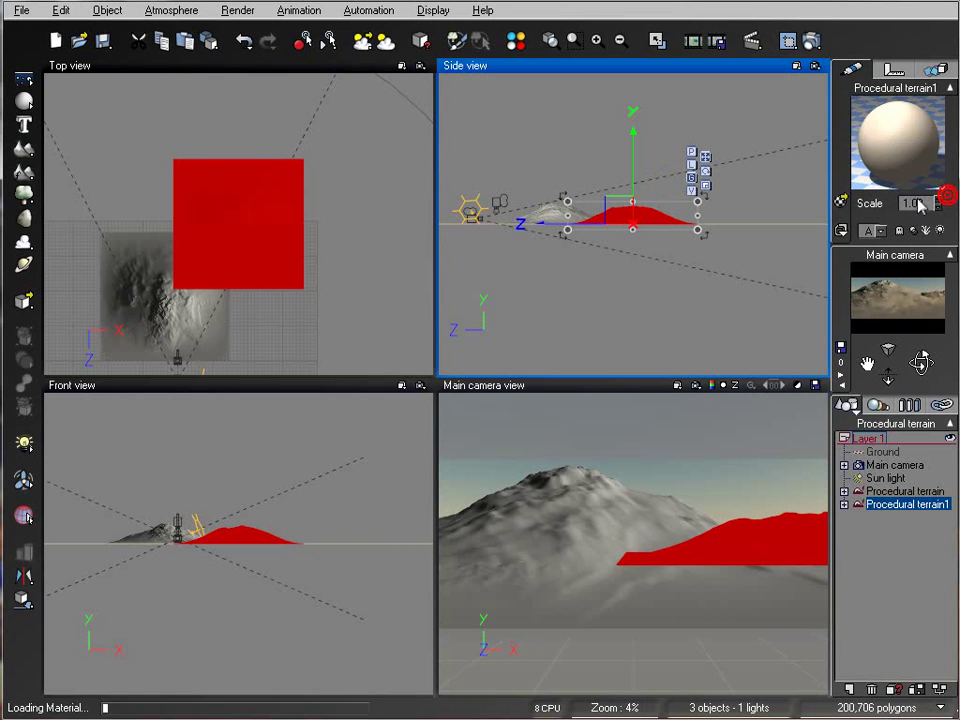
pyautogui.click(811, 40)
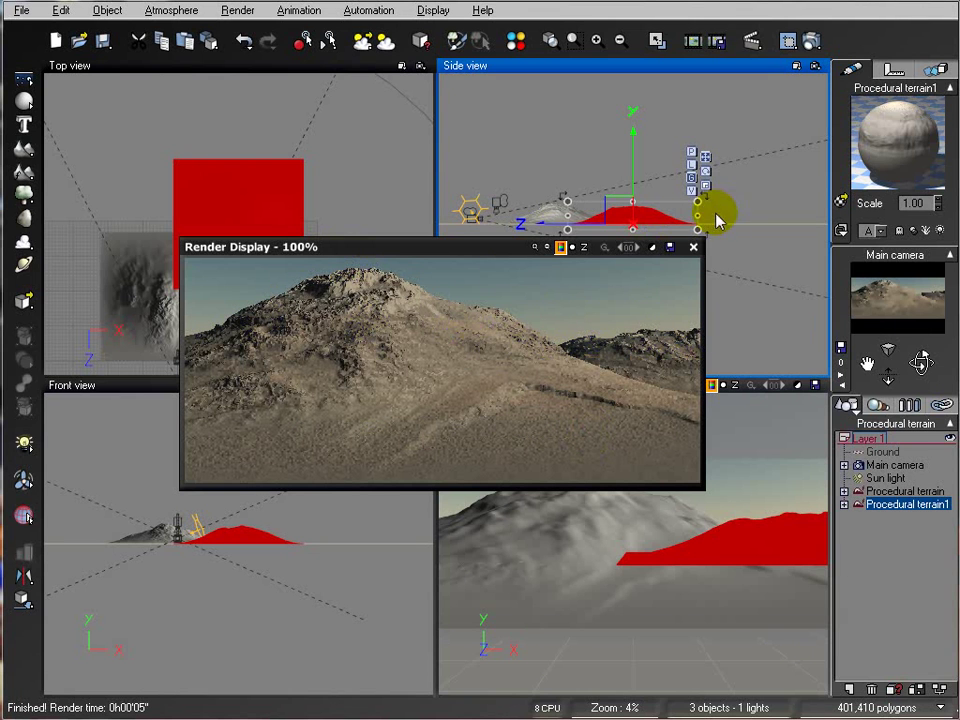
pyautogui.click(695, 247)
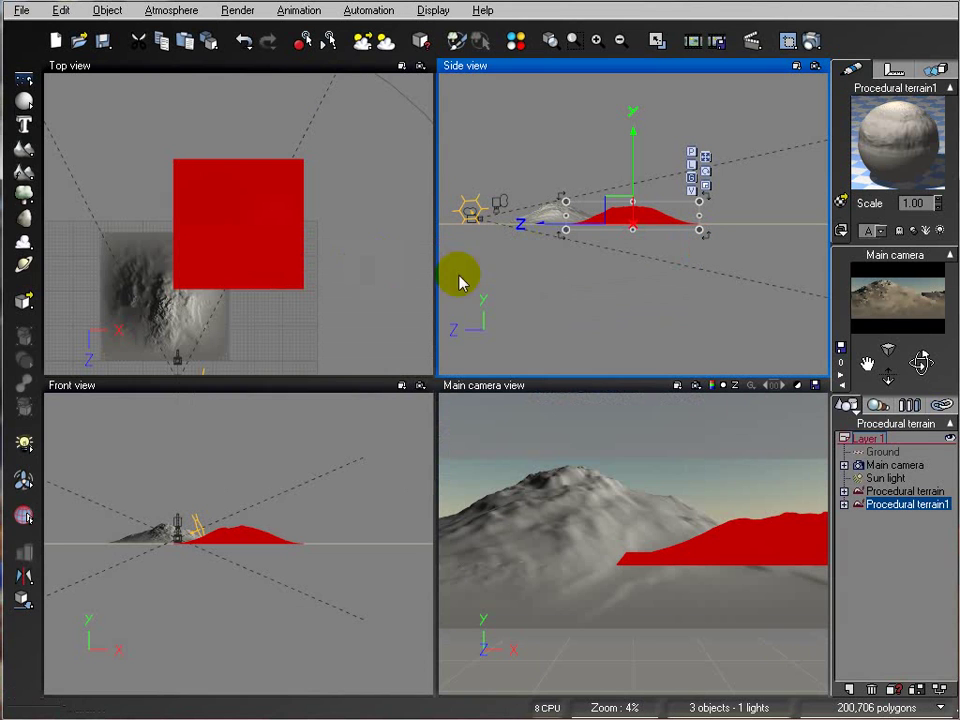
# Move the sun light to the negative X side of the main camera and raise it slightly, test-rendering the scene in between
pyautogui.click(890, 465)
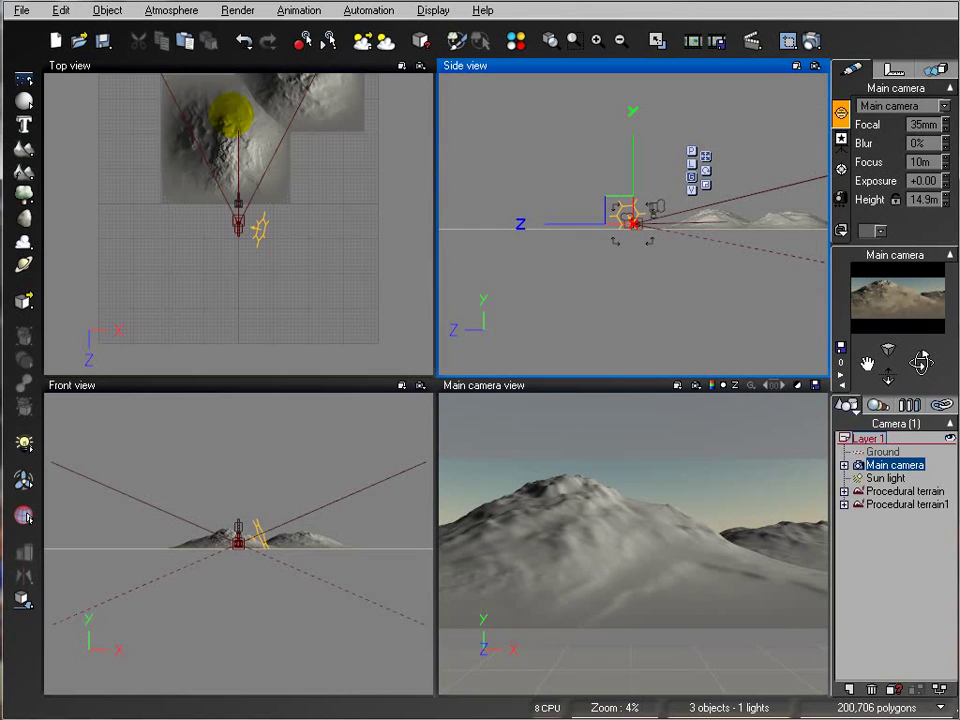
pyautogui.click(885, 478)
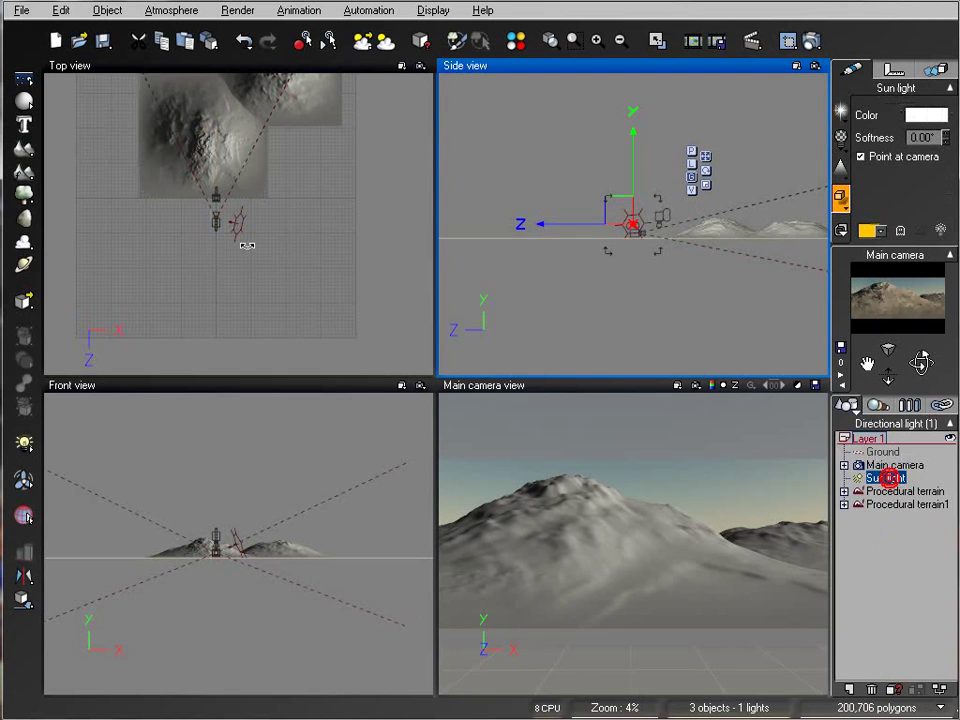
pyautogui.click(321, 279)
pyautogui.moveTo(310, 257); pyautogui.dragTo(240, 264)
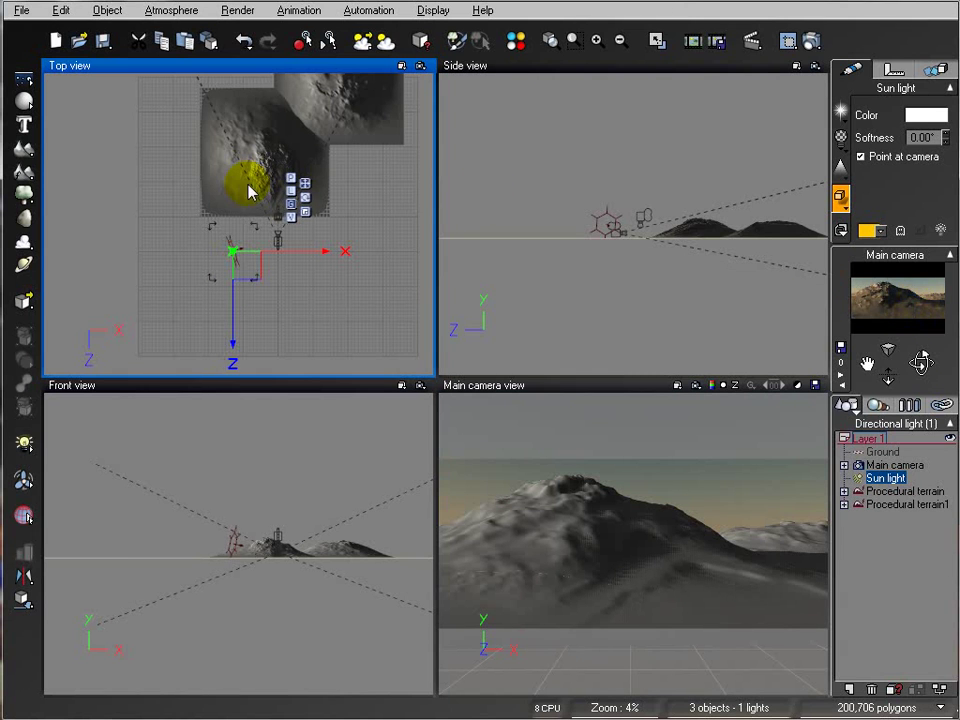
pyautogui.moveTo(249, 266); pyautogui.dragTo(254, 268)
pyautogui.click(572, 238)
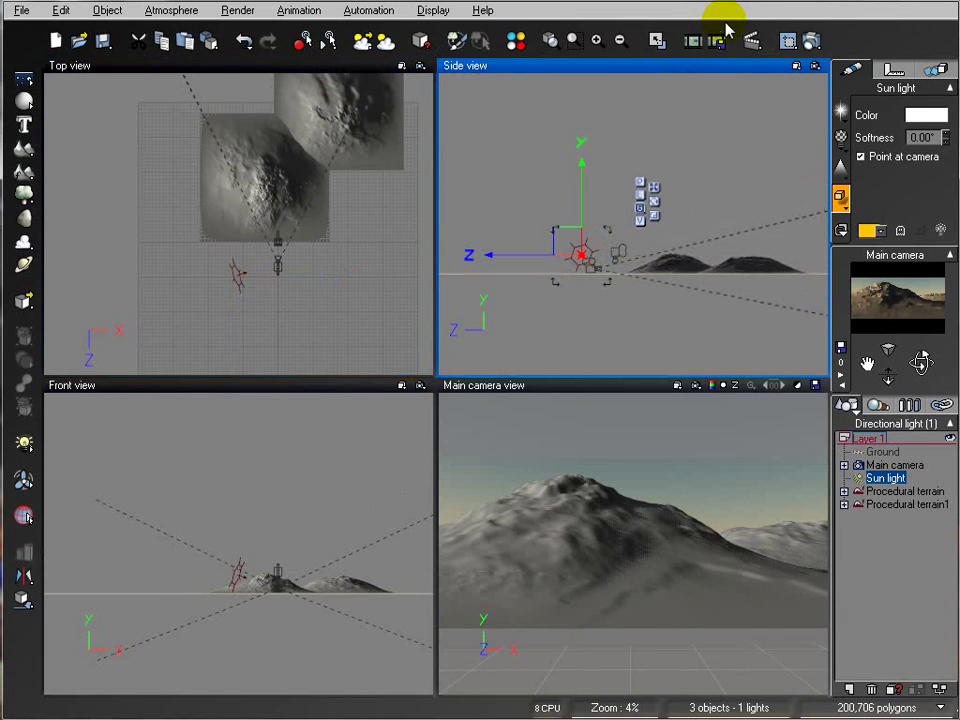
pyautogui.click(810, 40)
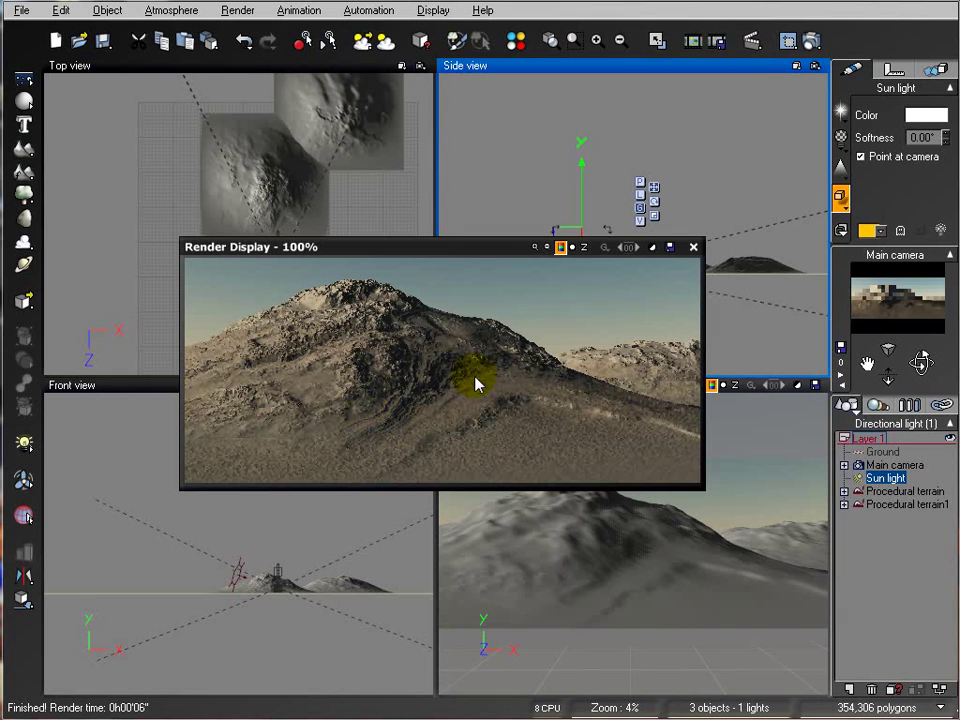
pyautogui.click(694, 248)
pyautogui.moveTo(582, 198); pyautogui.dragTo(574, 187)
# Set the atmosphere's lighting model to Global radiosity and its light balance to 74%
pyautogui.click(168, 11)
pyautogui.click(205, 92)
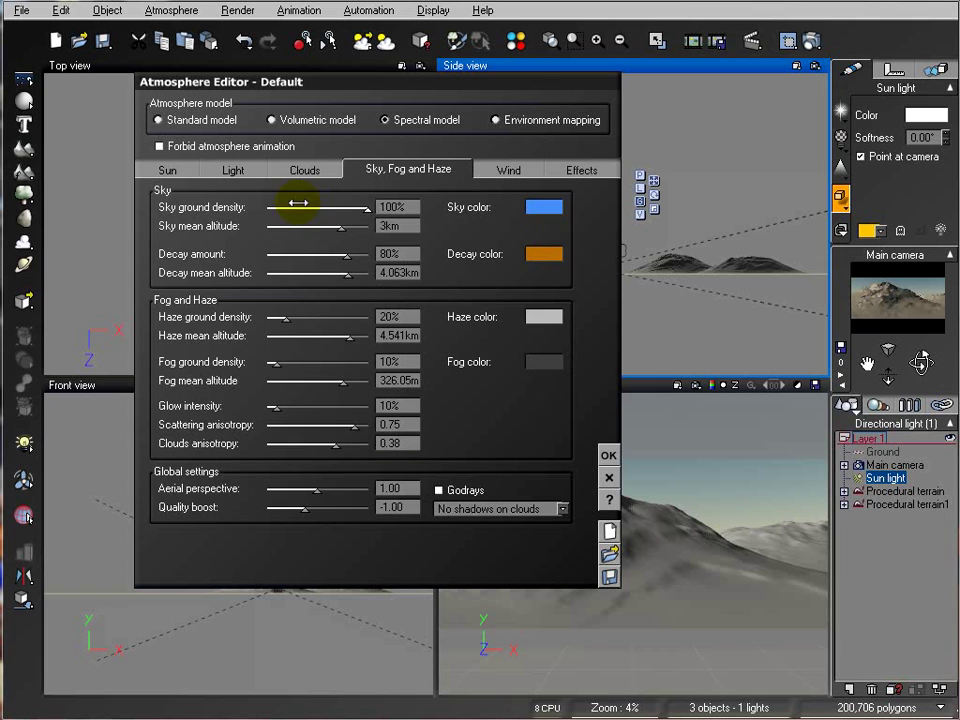
pyautogui.click(232, 170)
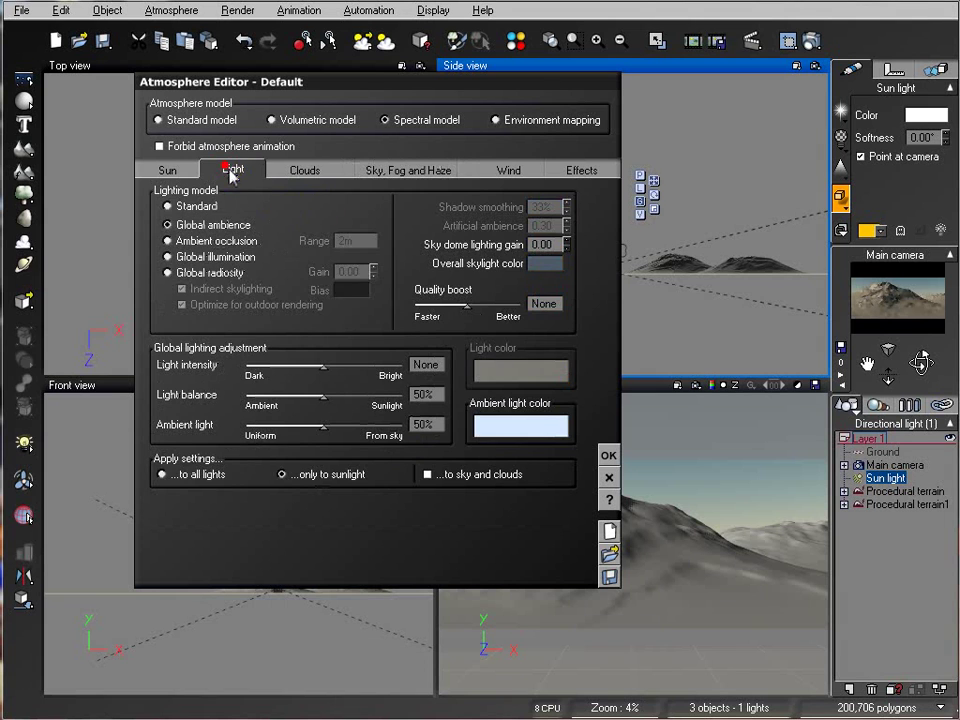
pyautogui.click(168, 272)
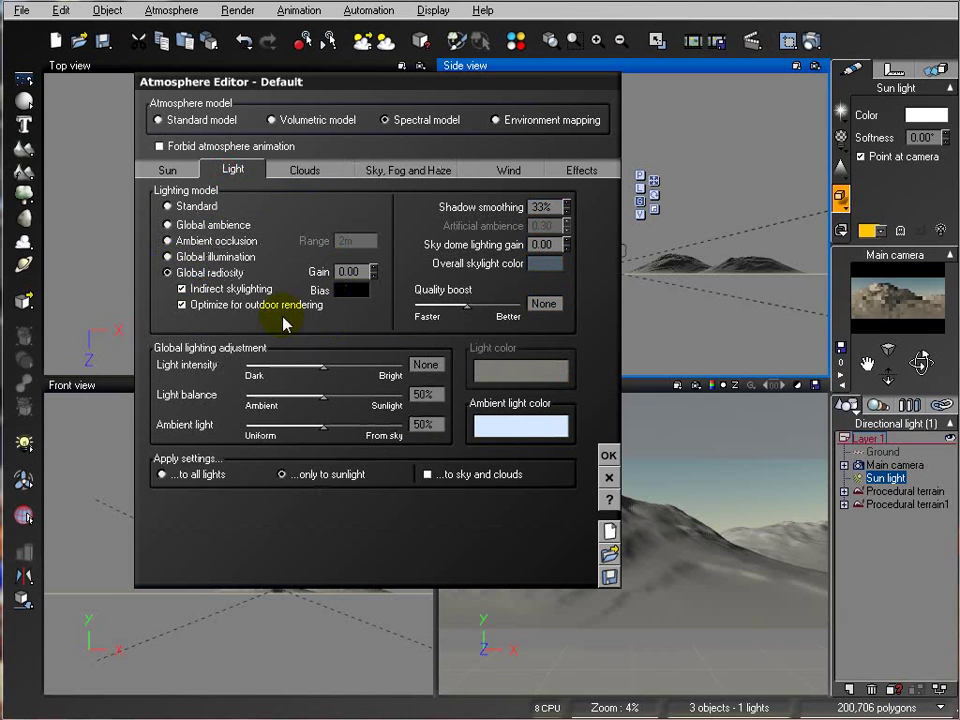
pyautogui.moveTo(938, 310); pyautogui.dragTo(905, 297)
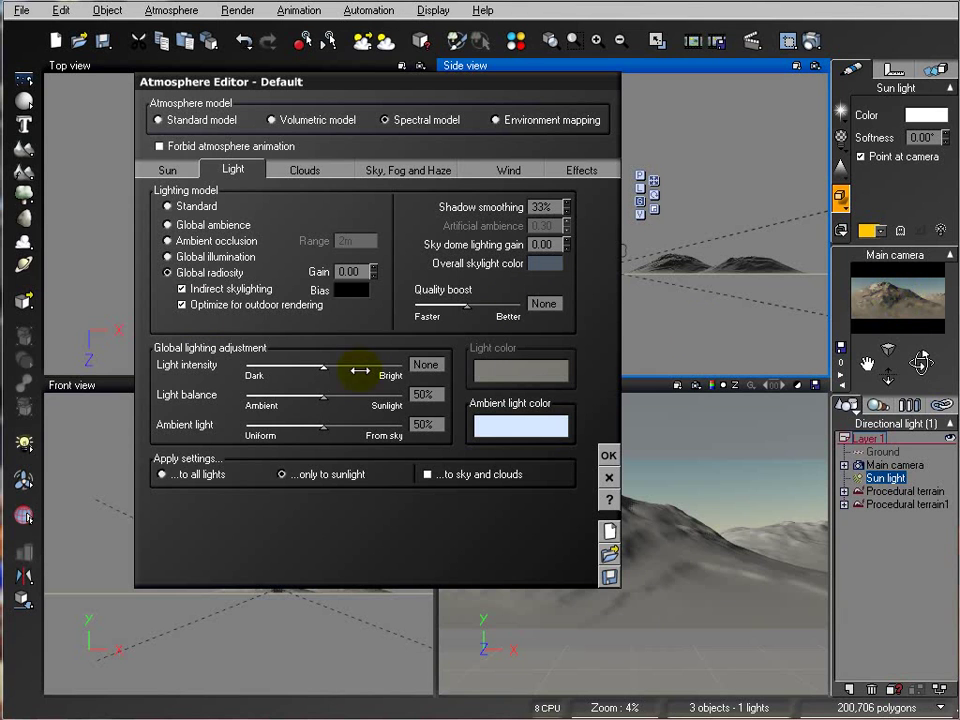
pyautogui.moveTo(360, 387); pyautogui.dragTo(374, 387)
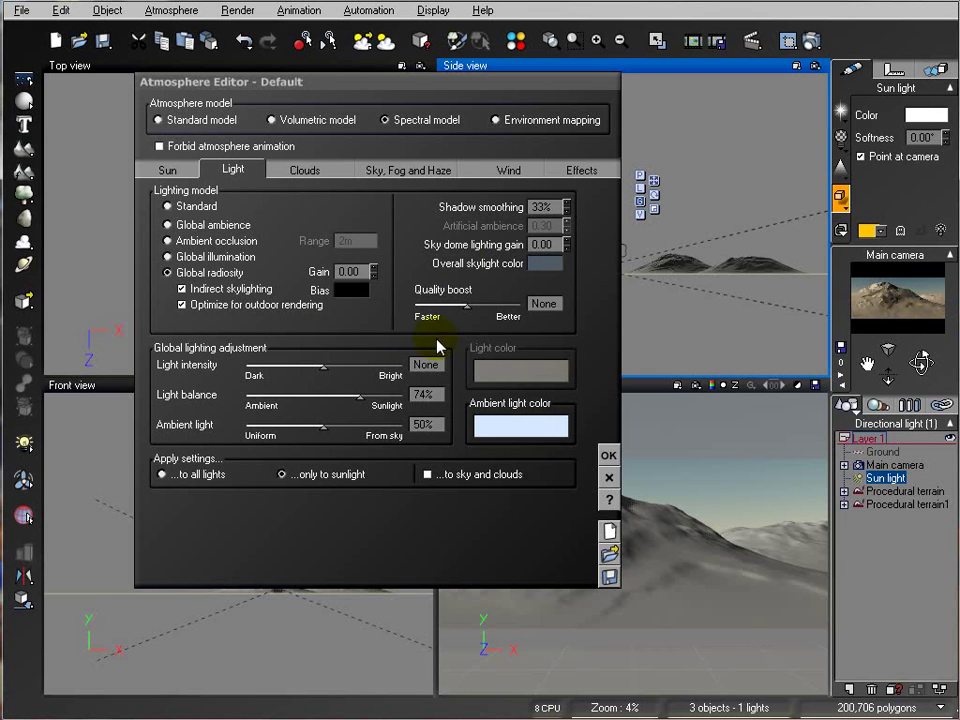
# Set the sky ground density to 56% and the aerial perspective to 3.82, and accept the atmosphere
pyautogui.click(397, 172)
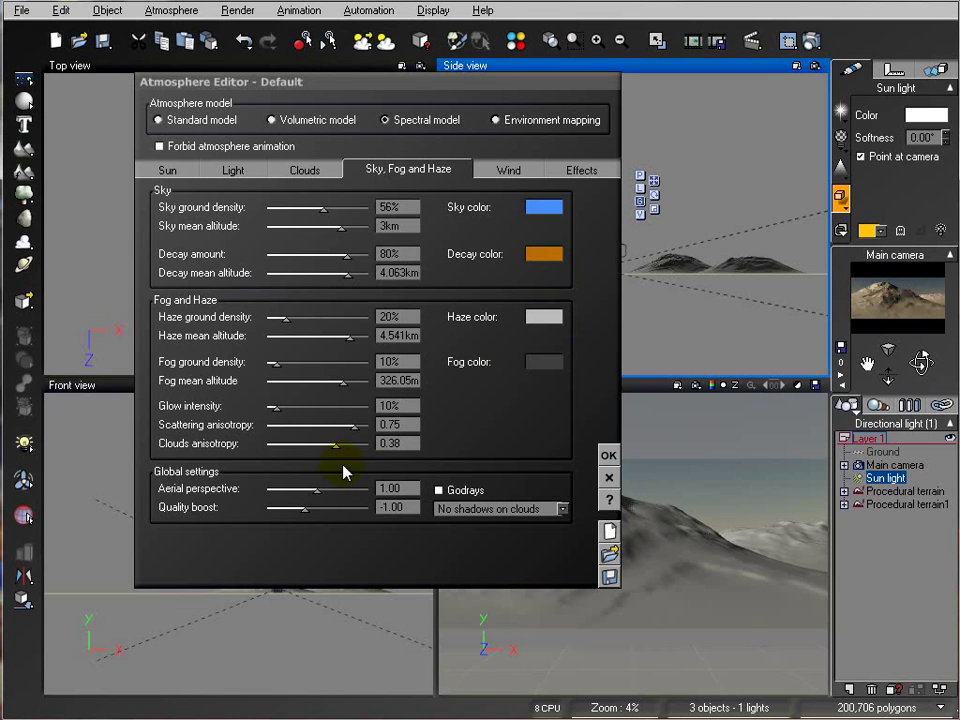
pyautogui.moveTo(331, 486); pyautogui.dragTo(358, 484)
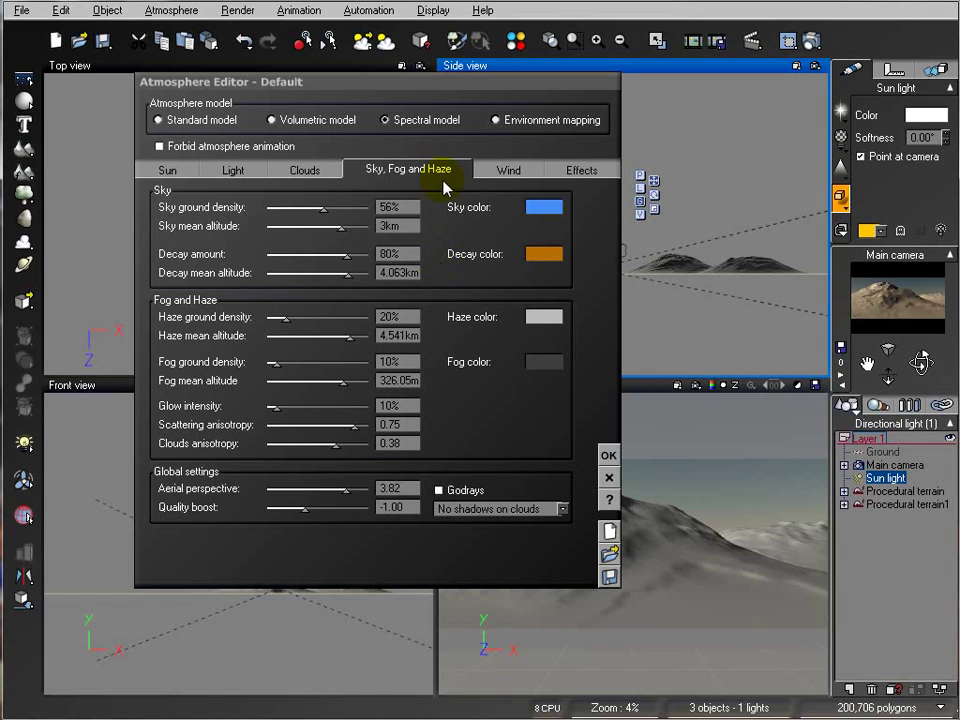
pyautogui.click(609, 456)
# Enable a shadow map for the sun light using a soft shadow map without hard shadows, and accept the light settings
pyautogui.click(840, 198)
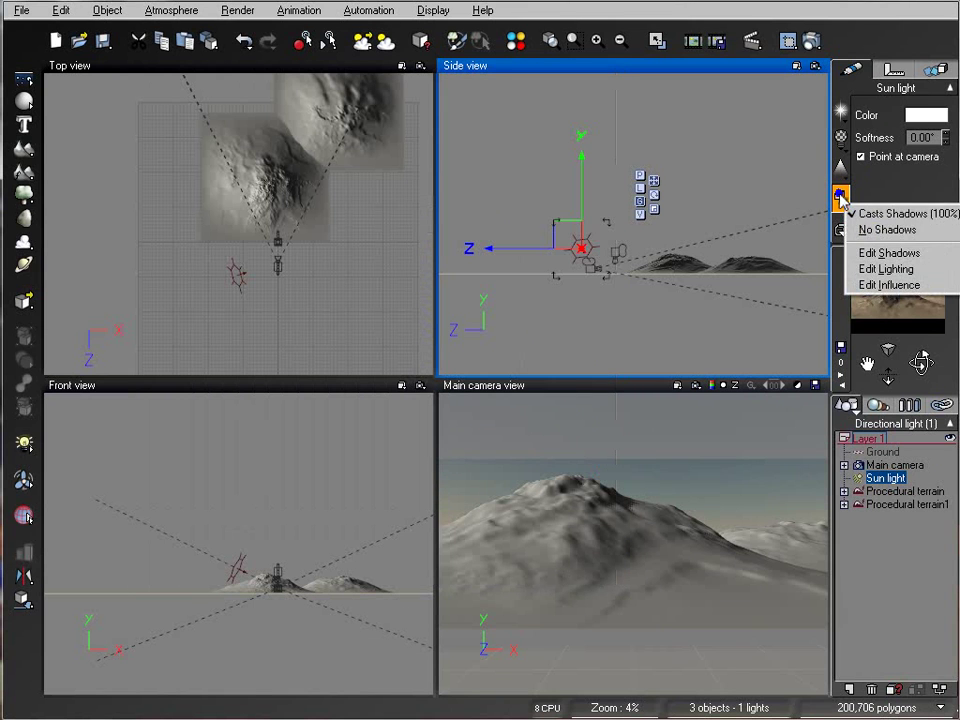
pyautogui.click(865, 253)
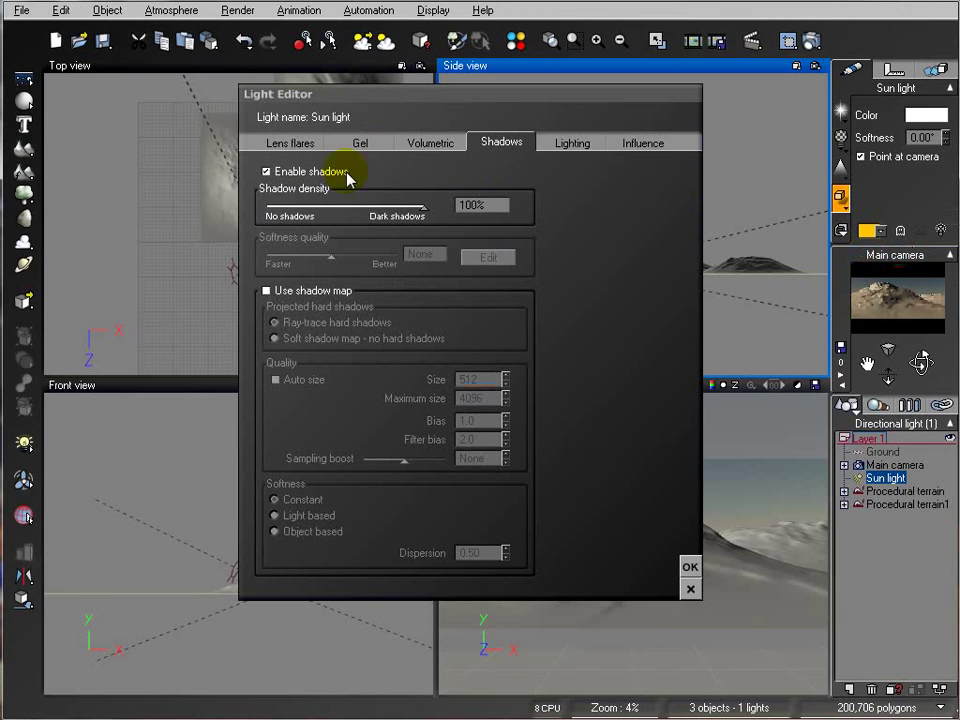
pyautogui.click(291, 290)
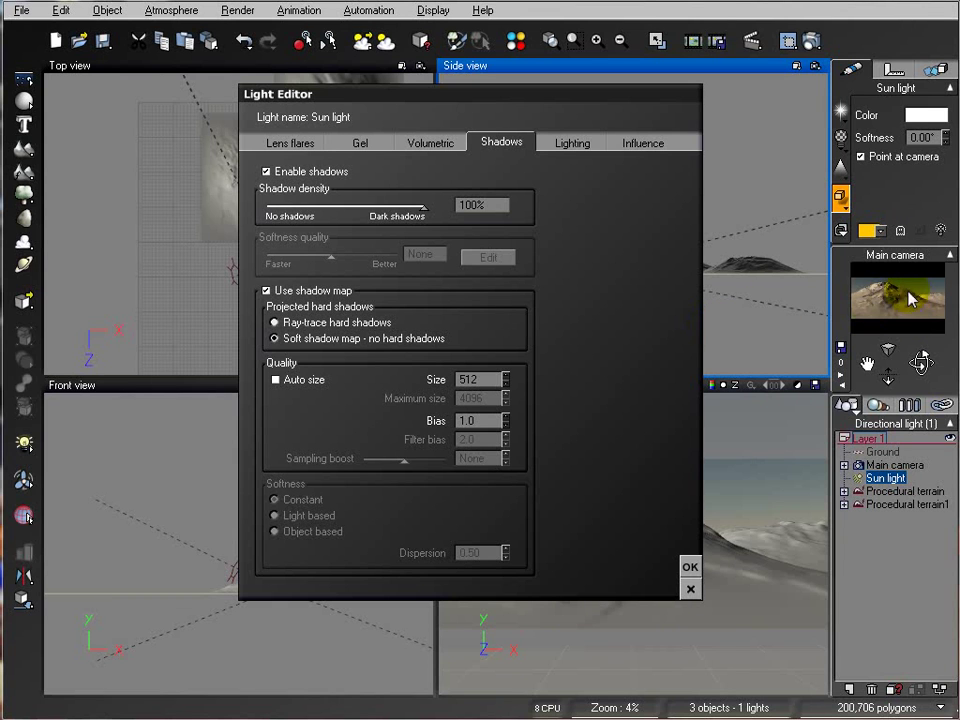
pyautogui.click(690, 567)
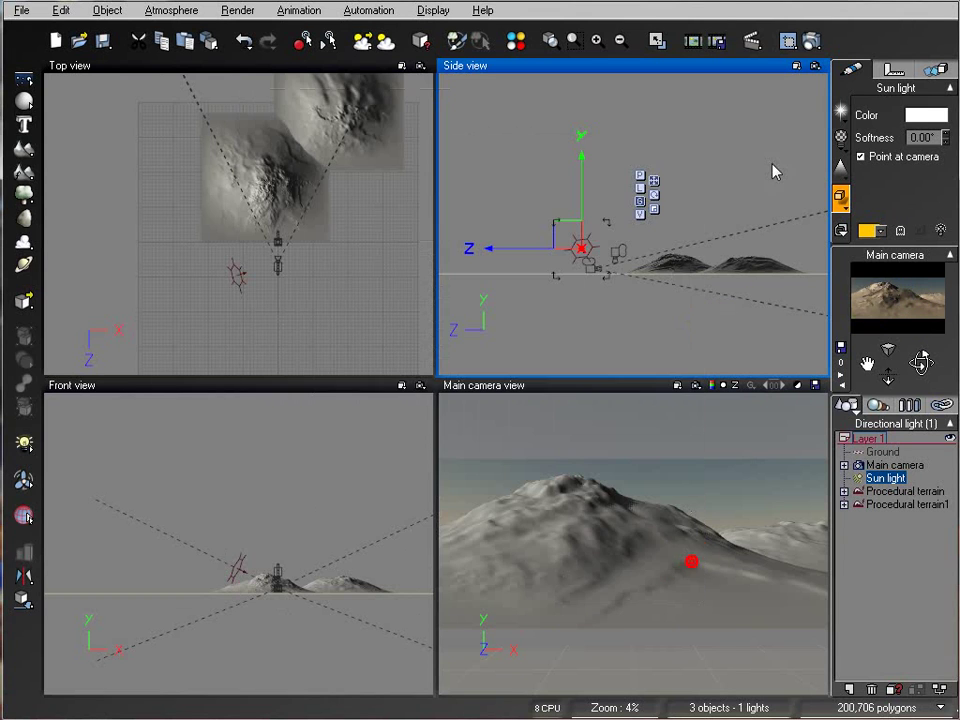
# Render the scene to screen with the Final quality preset at 640x279, and close the finished render
pyautogui.click(750, 42)
pyautogui.click(100, 160)
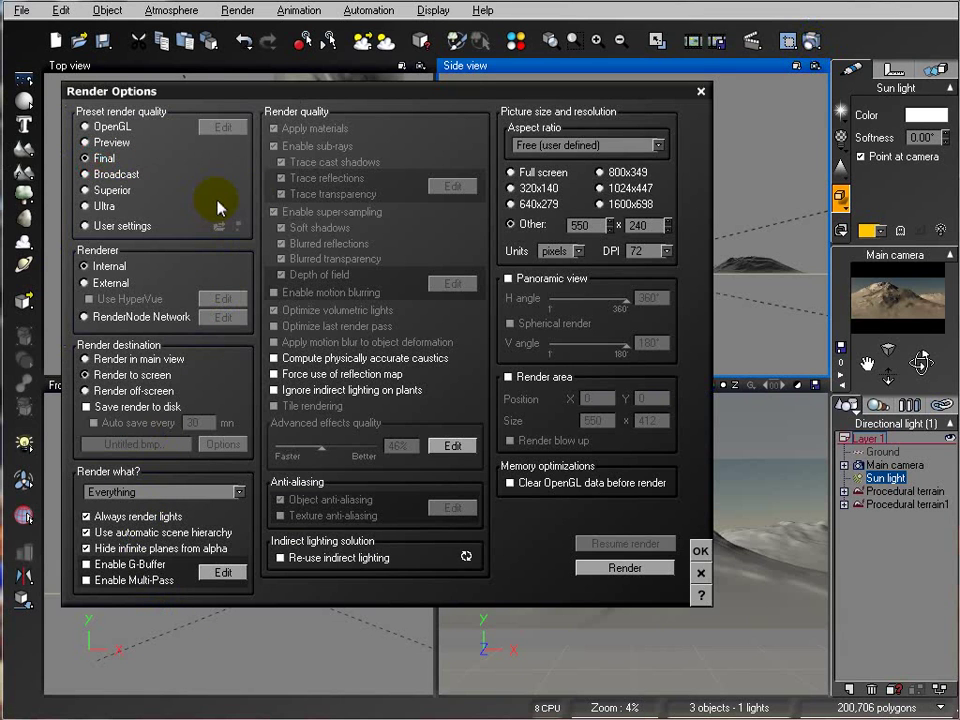
pyautogui.click(92, 228)
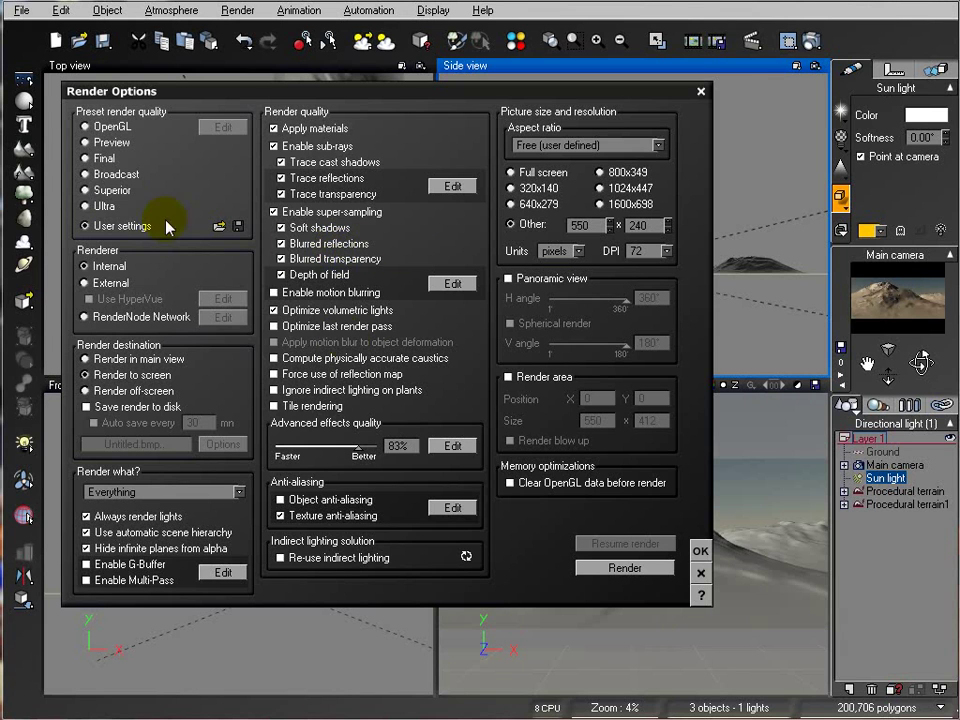
pyautogui.click(98, 158)
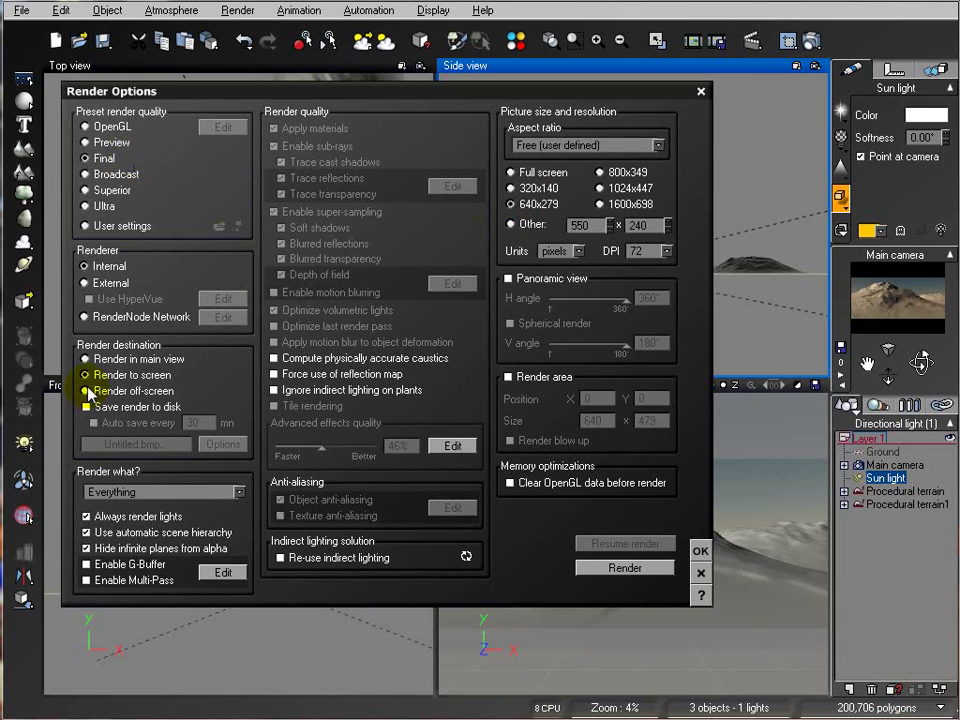
pyautogui.click(650, 568)
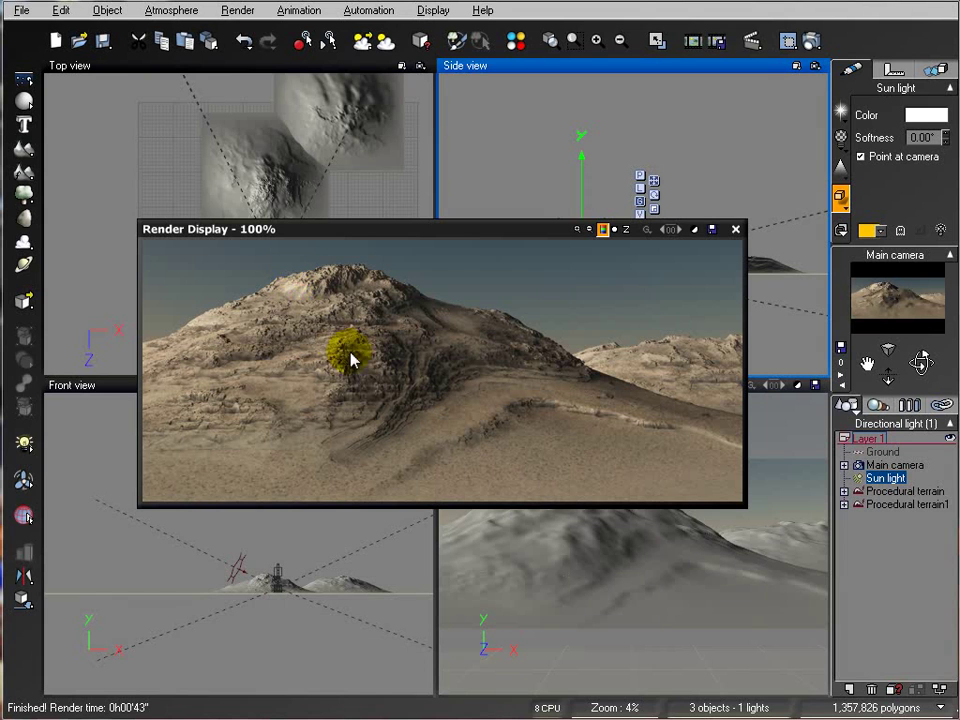
pyautogui.click(735, 229)
# Set the first procedural terrain's Banded material layer to +7% alpha boost and a 0.05 to 0.61 slope range, and accept the material
pyautogui.click(888, 491)
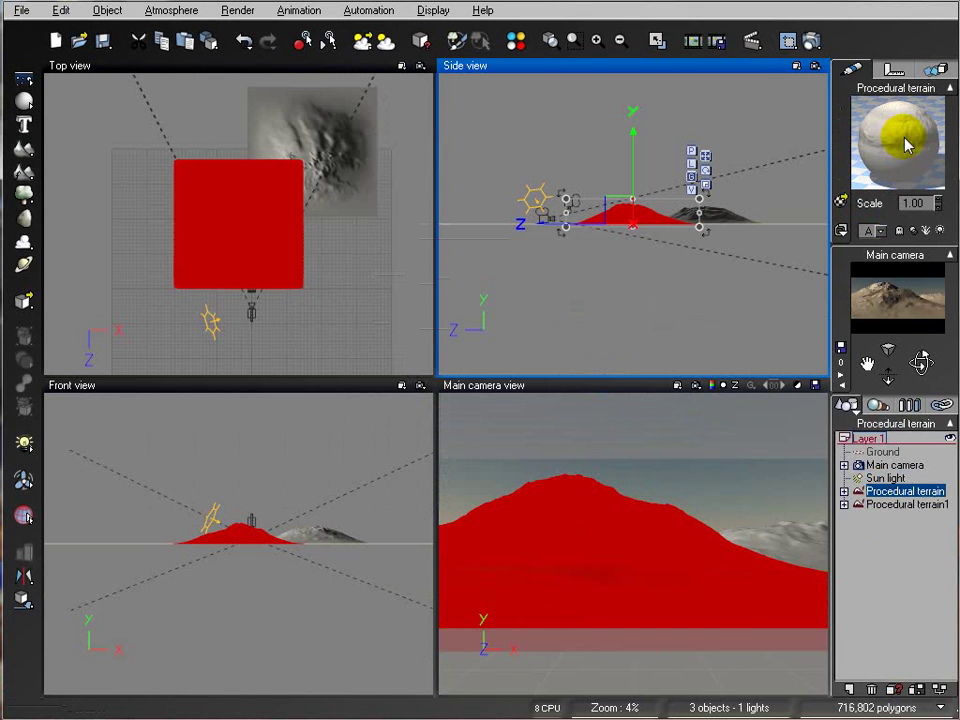
pyautogui.doubleClick(905, 140)
pyautogui.click(440, 262)
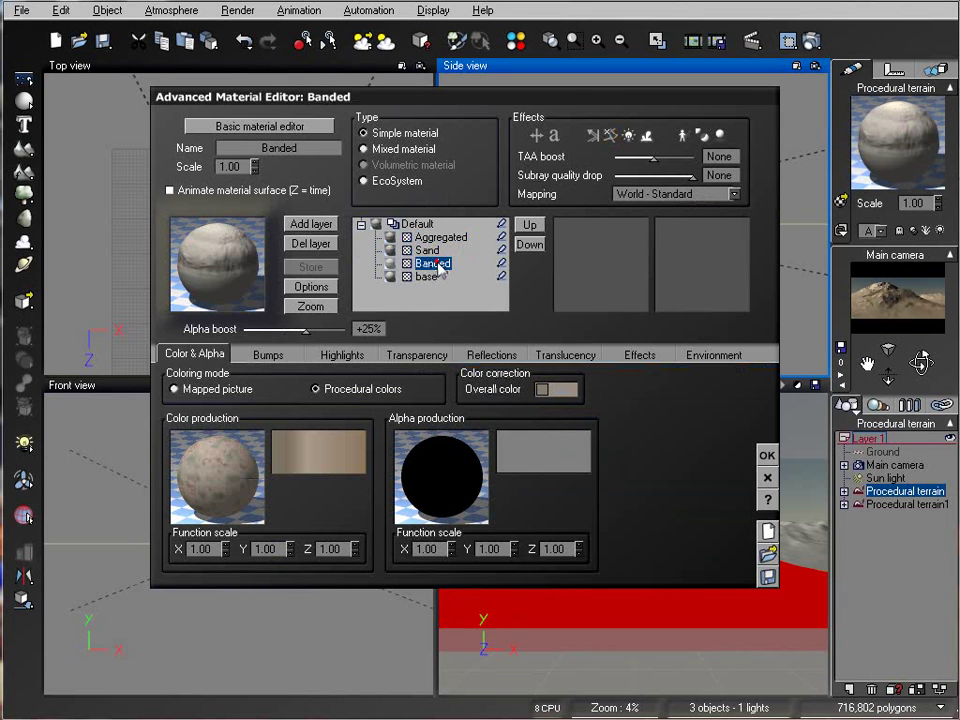
pyautogui.moveTo(313, 328); pyautogui.dragTo(297, 328)
pyautogui.click(727, 356)
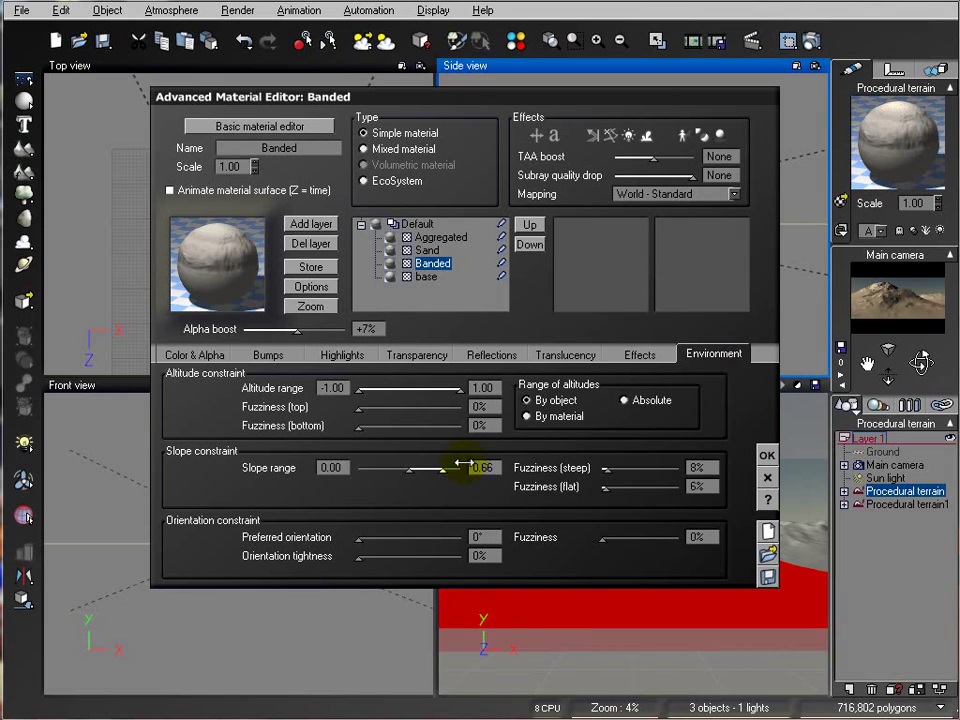
pyautogui.click(412, 468)
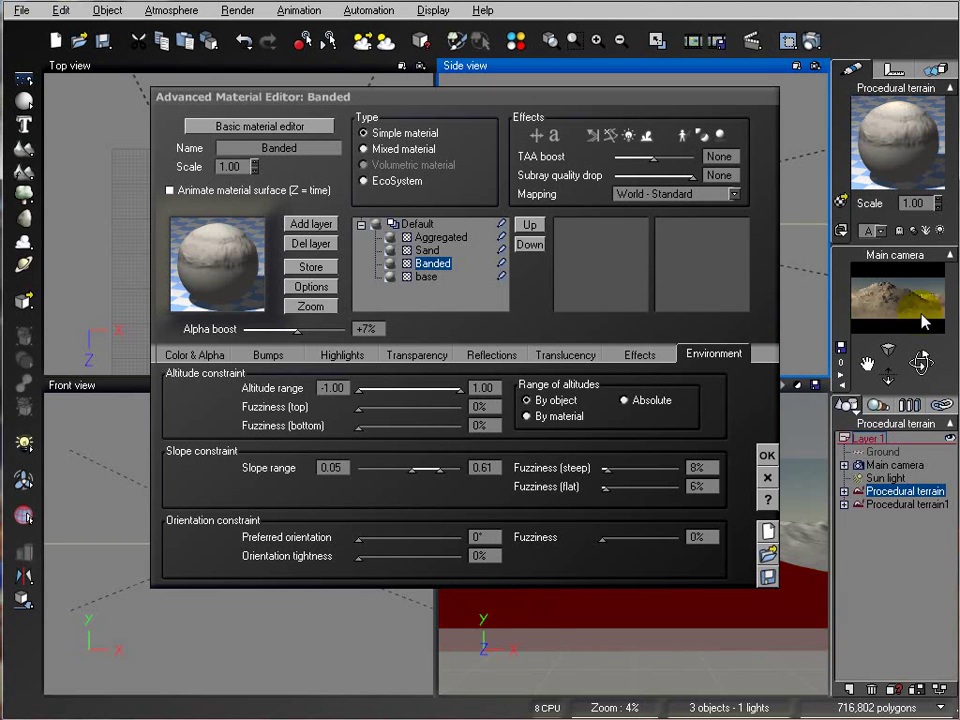
pyautogui.click(767, 455)
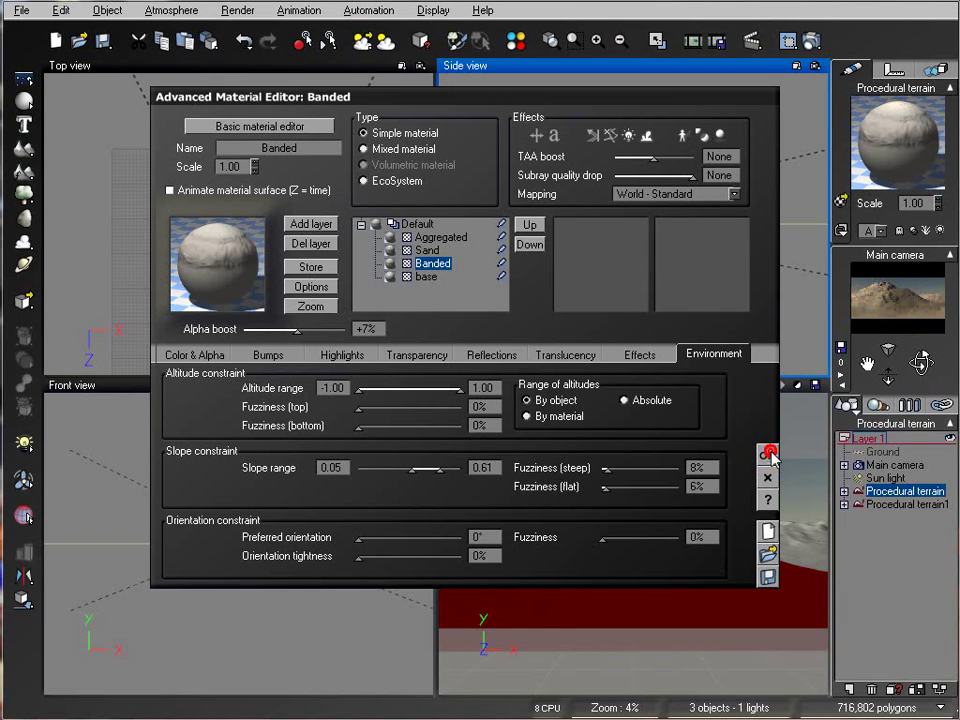
# Set the atmosphere's decay amount to 67% and decay mean altitude to 3.138 km, and accept the atmosphere
pyautogui.click(171, 11)
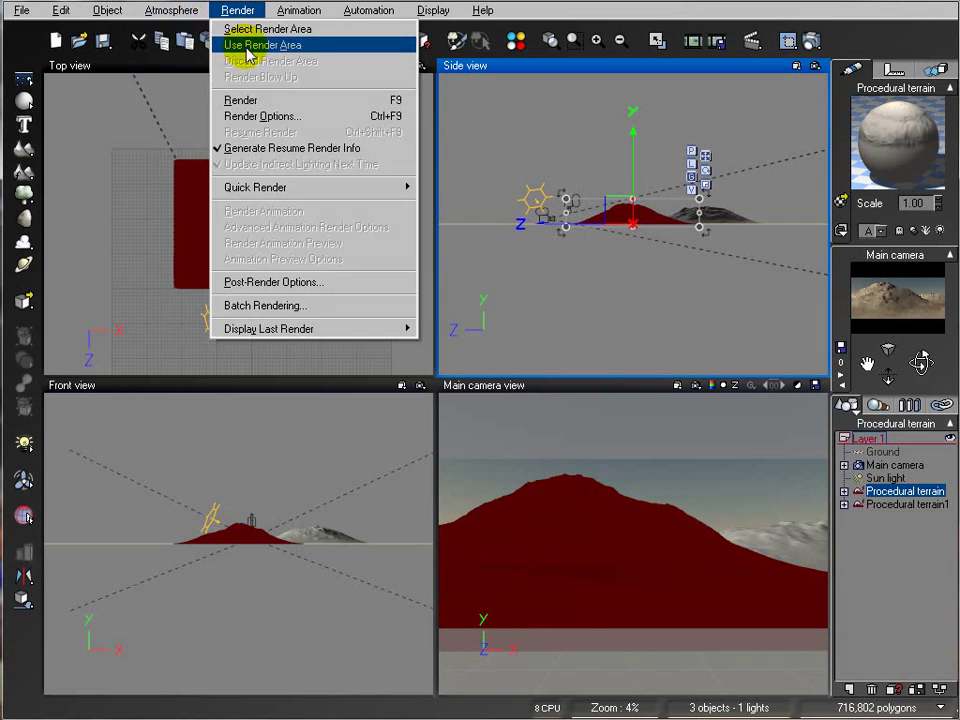
pyautogui.click(184, 92)
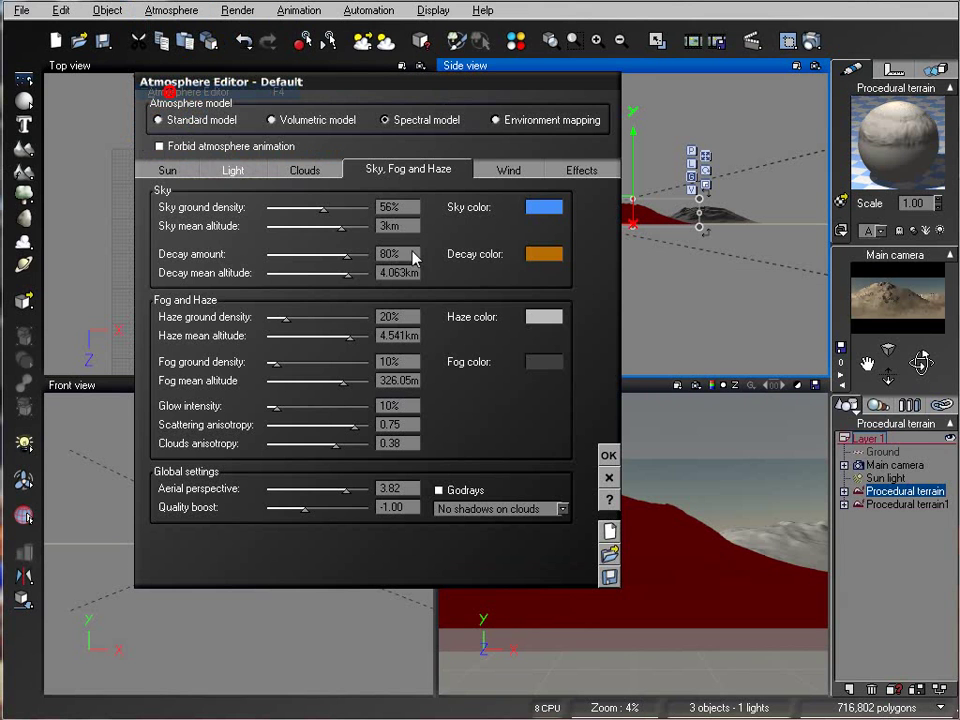
pyautogui.moveTo(349, 255); pyautogui.dragTo(341, 255)
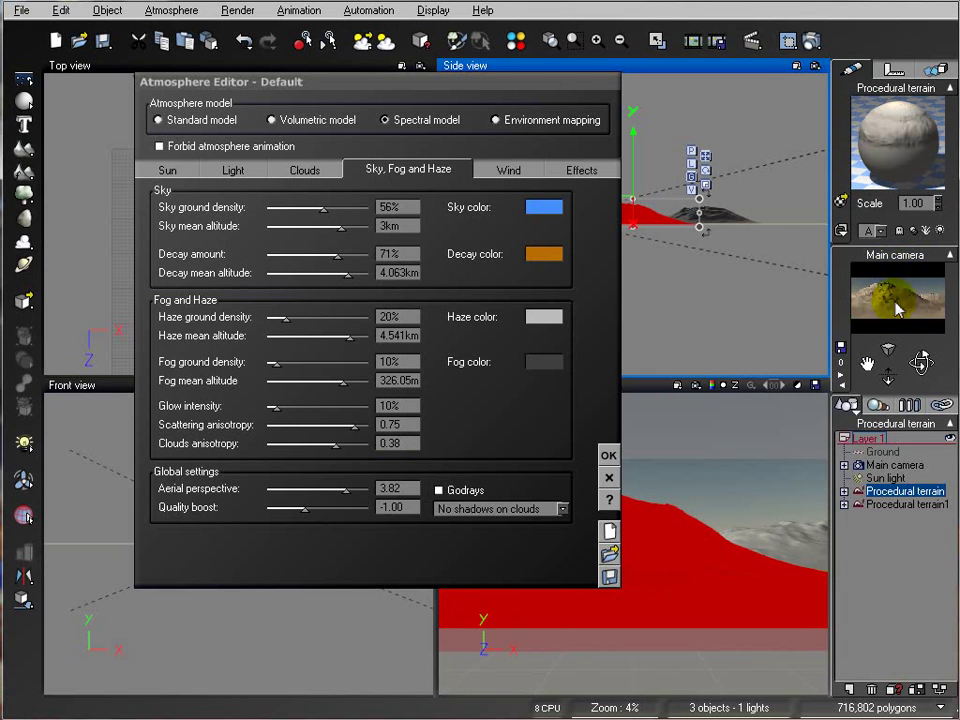
pyautogui.moveTo(362, 255); pyautogui.dragTo(342, 272)
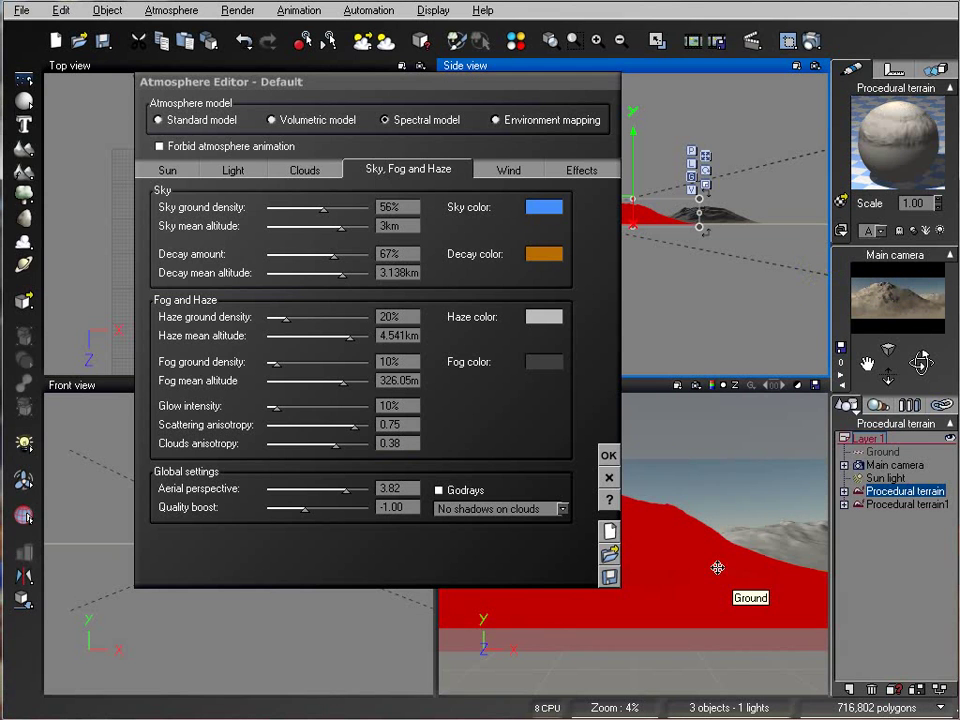
pyautogui.click(613, 457)
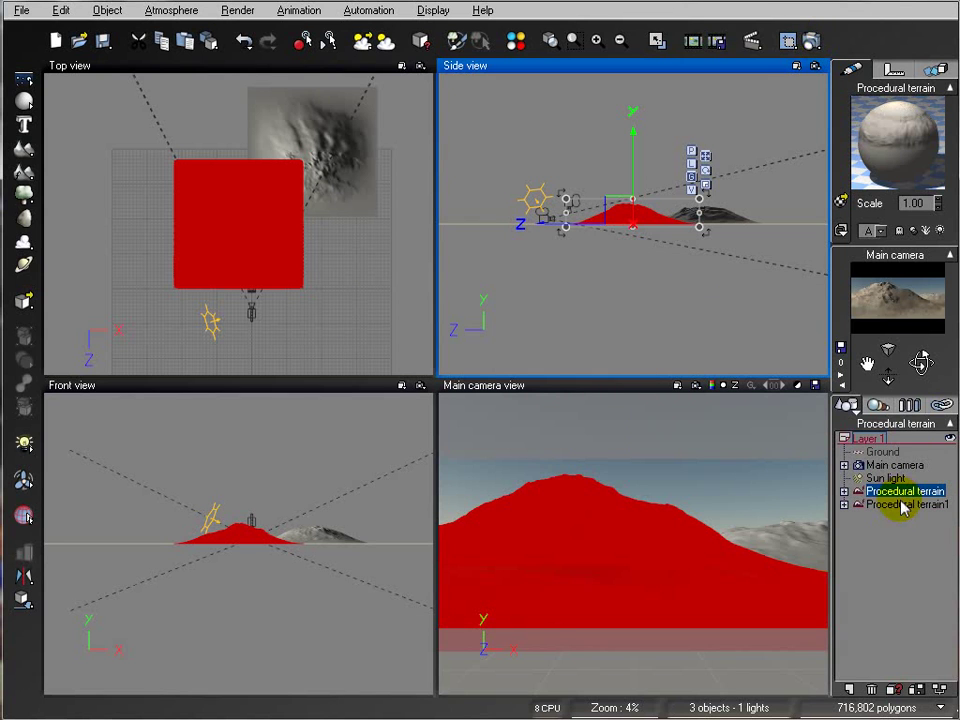
# Open the first procedural terrain for editing and bring up its altitude production function
pyautogui.rightClick(258, 233)
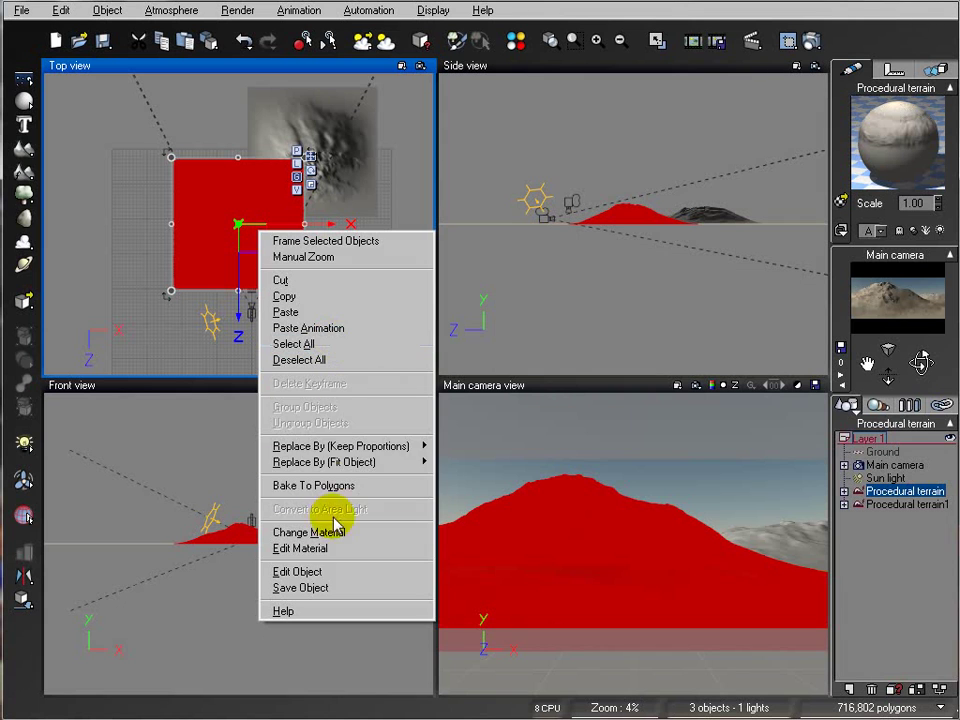
pyautogui.click(300, 571)
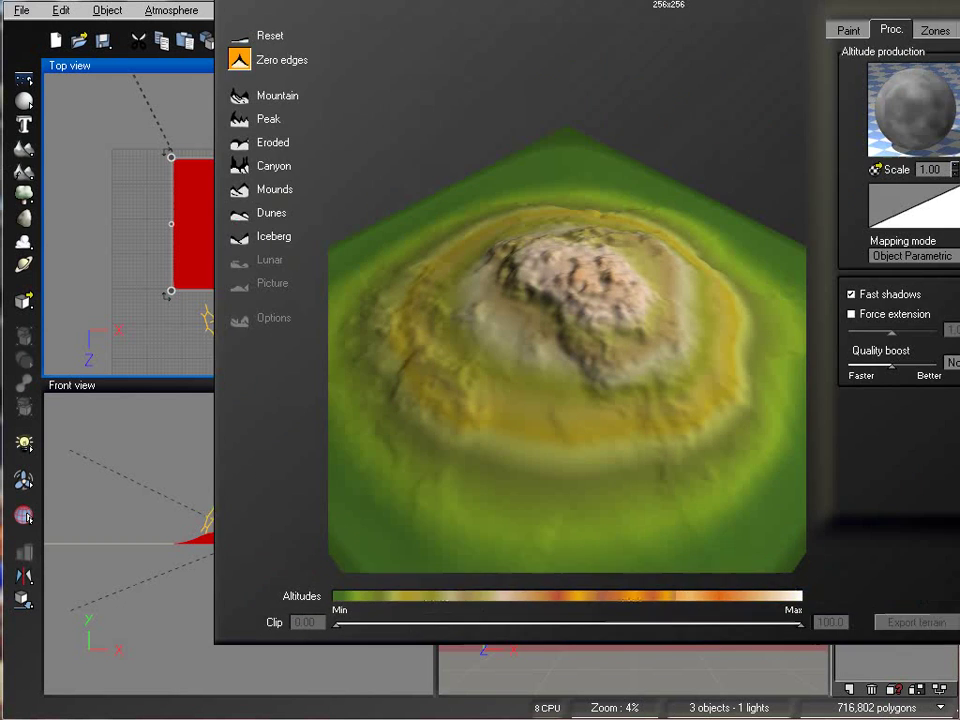
pyautogui.moveTo(817, 23); pyautogui.dragTo(415, 52)
pyautogui.rightClick(489, 121)
pyautogui.click(549, 122)
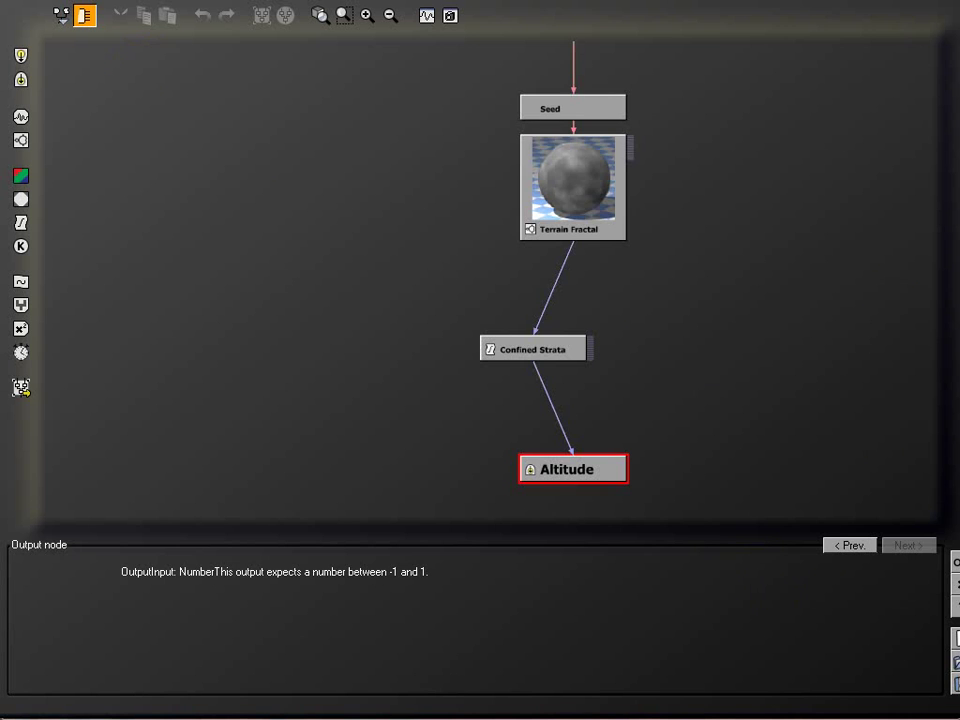
# Rearrange the Terrain Fractal and Confined Strata nodes to free space beneath the Seed node
pyautogui.moveTo(604, 199); pyautogui.dragTo(396, 150)
pyautogui.moveTo(540, 347); pyautogui.dragTo(500, 307)
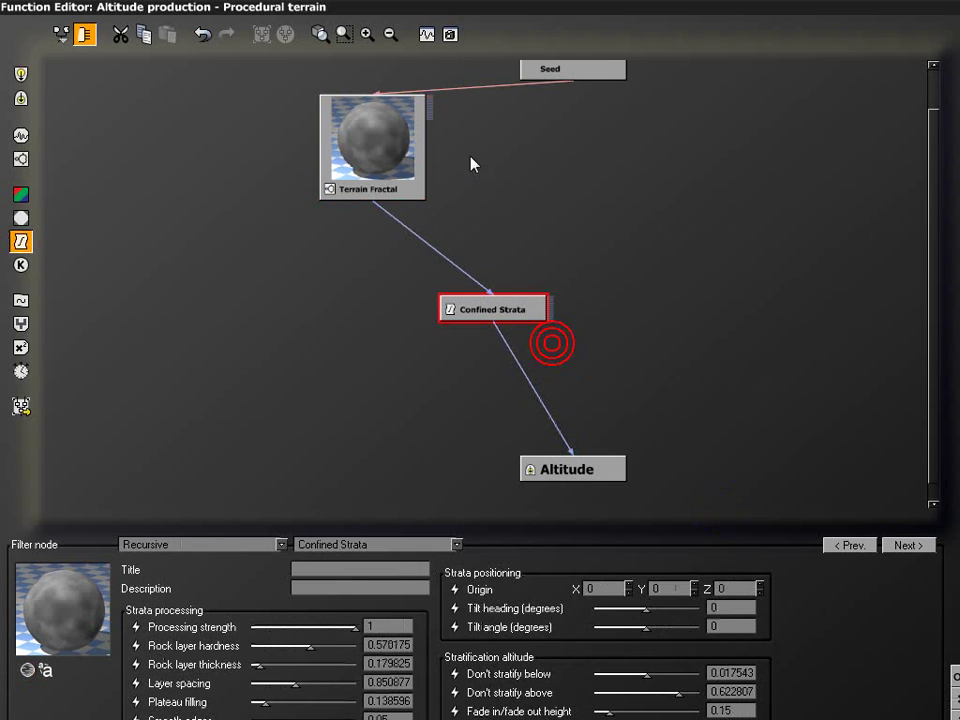
pyautogui.click(370, 137)
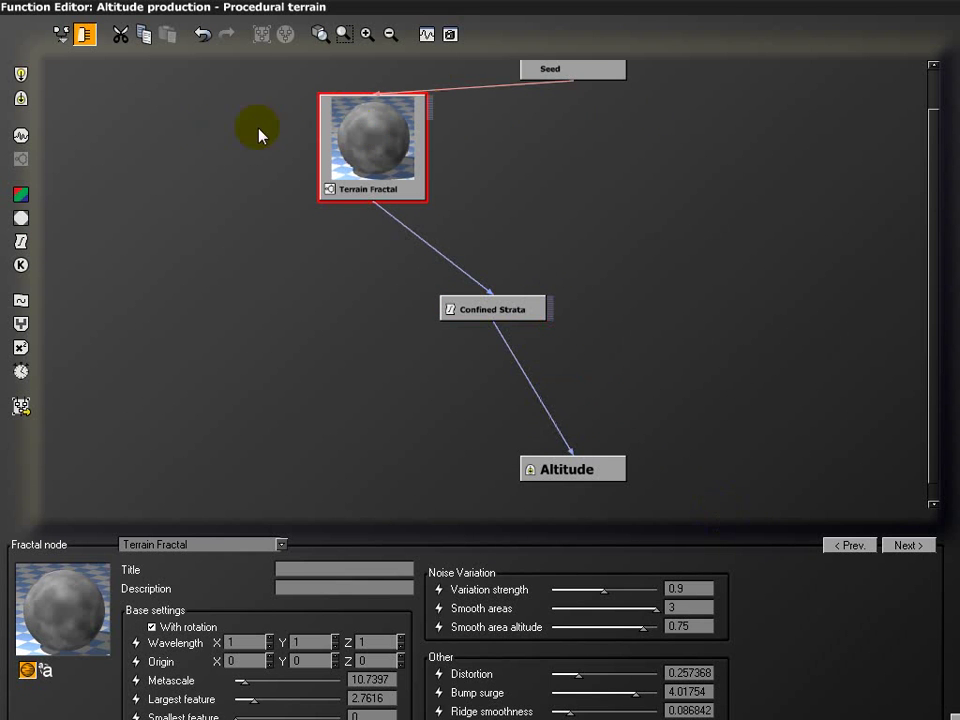
pyautogui.moveTo(388, 169); pyautogui.dragTo(388, 249)
# Add a Simple Turbulence node fed by the Seed node and connect it to the Terrain Fractal's origin input
pyautogui.click(573, 197)
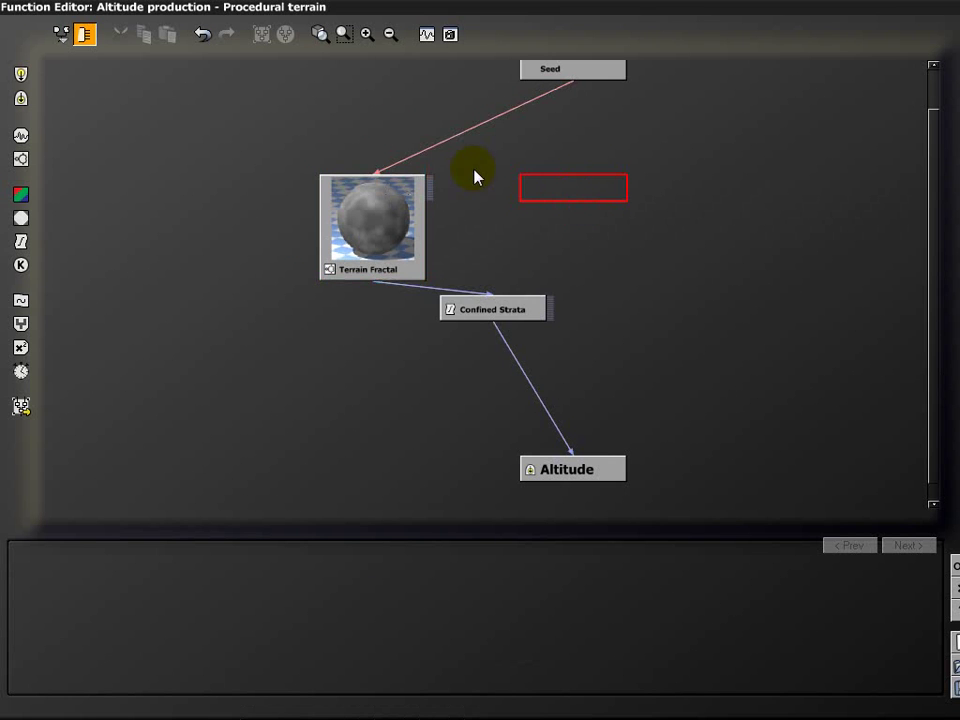
pyautogui.click(21, 300)
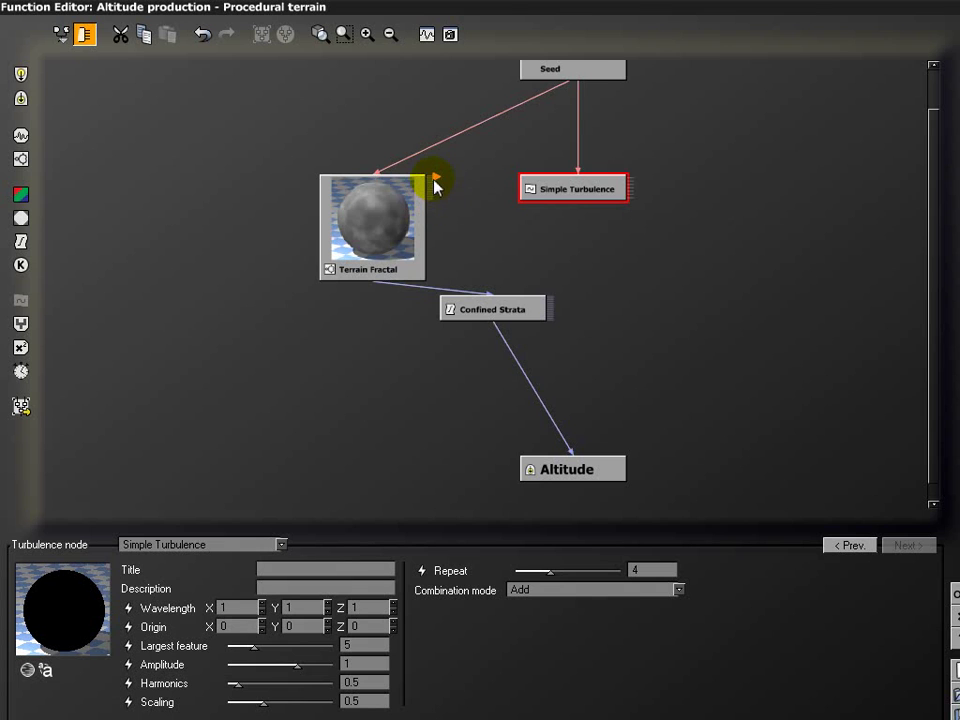
pyautogui.moveTo(437, 182); pyautogui.dragTo(571, 184)
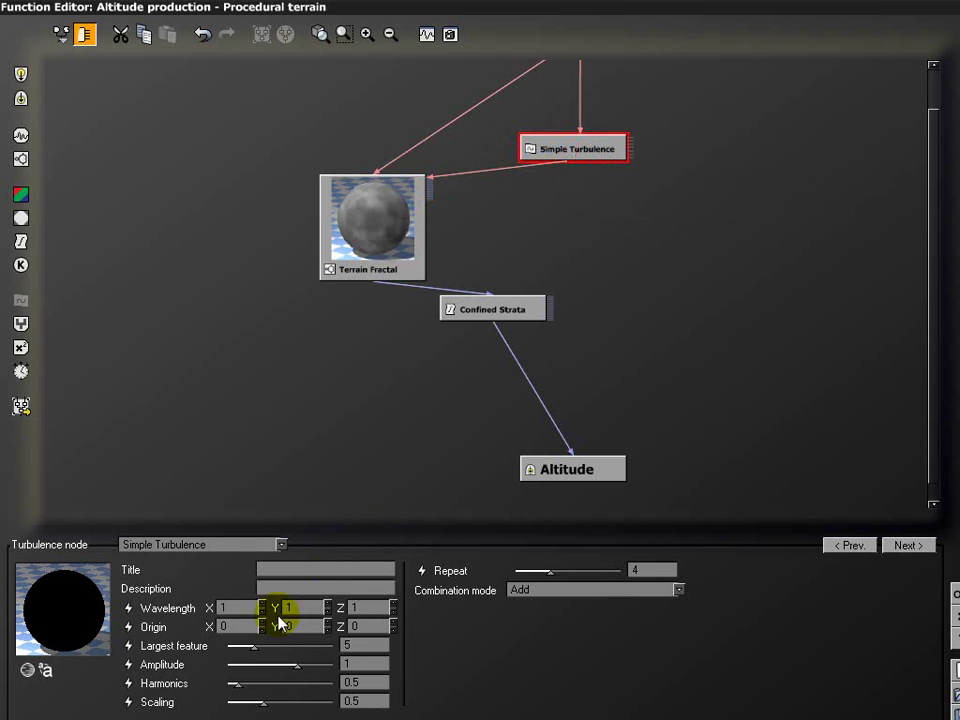
# Set the turbulence's largest feature to 7.58725 and amplitude to 1.52831, and position the function editor beside the terrain preview
pyautogui.moveTo(254, 643); pyautogui.dragTo(303, 665)
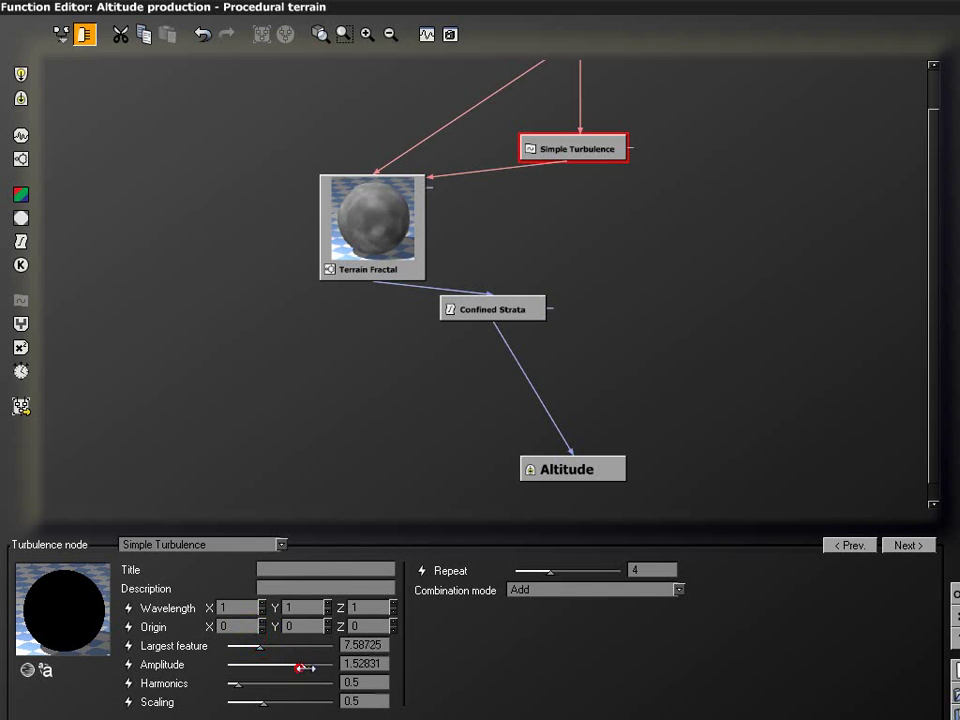
pyautogui.click(383, 228)
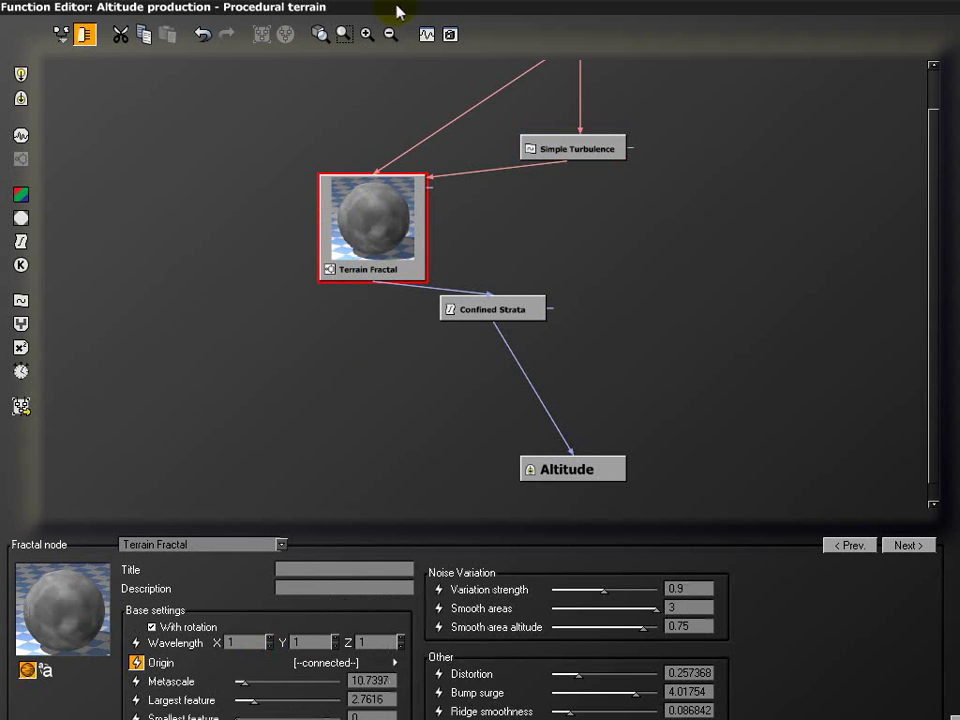
pyautogui.moveTo(645, 14); pyautogui.dragTo(959, 0)
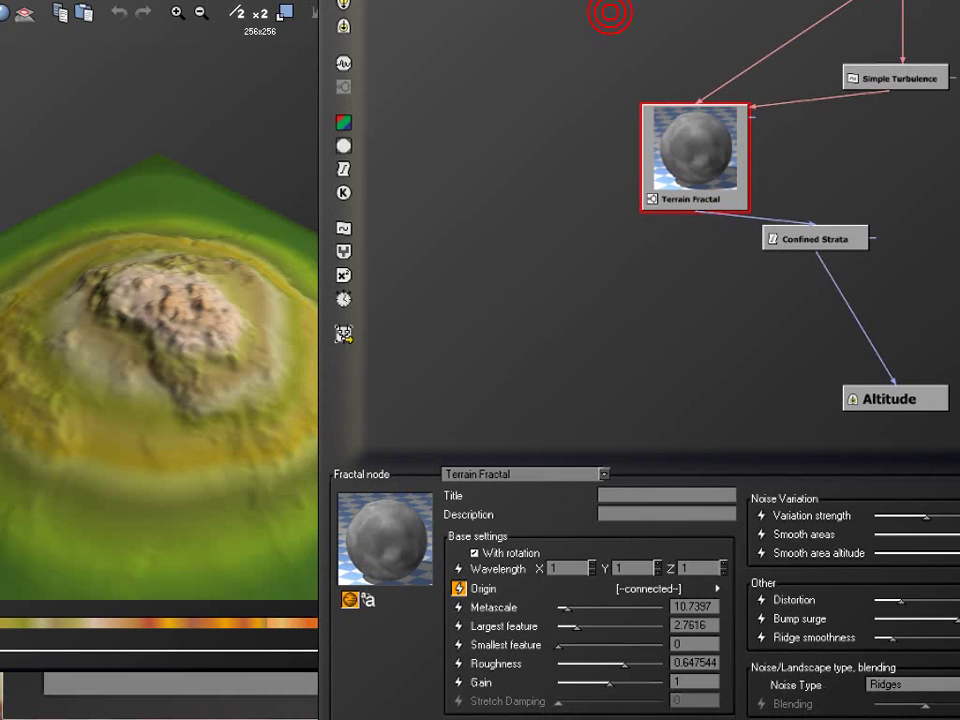
pyautogui.click(261, 81)
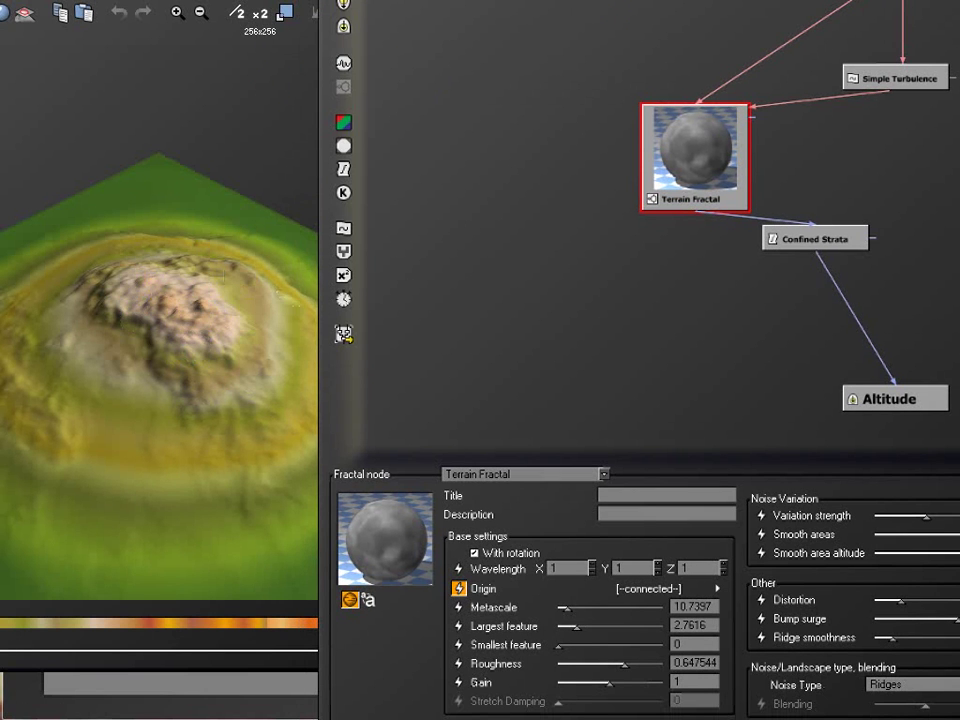
pyautogui.moveTo(959, 0); pyautogui.dragTo(928, 0)
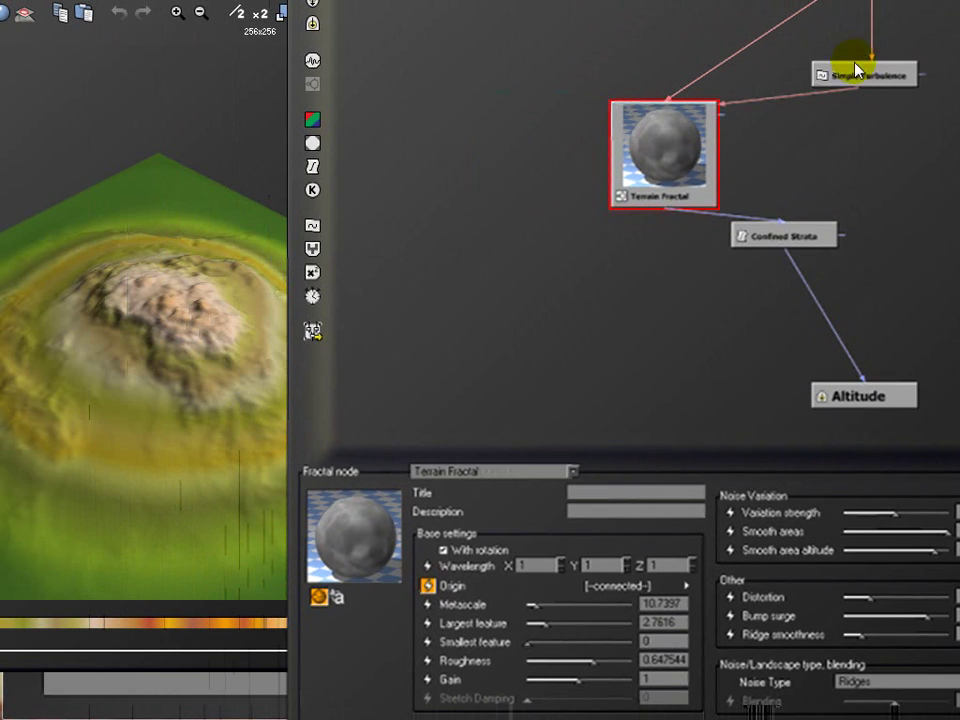
# Raise the Simple Turbulence amplitude to 2.97635 and scaling to 0.954271, and check the terrain preview
pyautogui.click(855, 70)
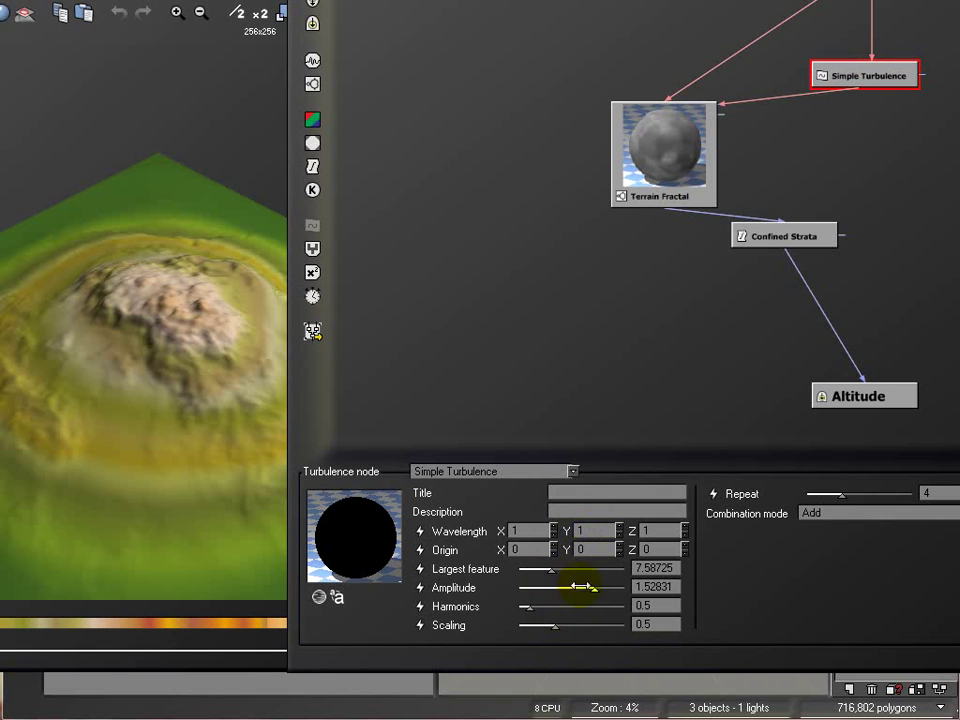
pyautogui.moveTo(555, 625); pyautogui.dragTo(570, 625)
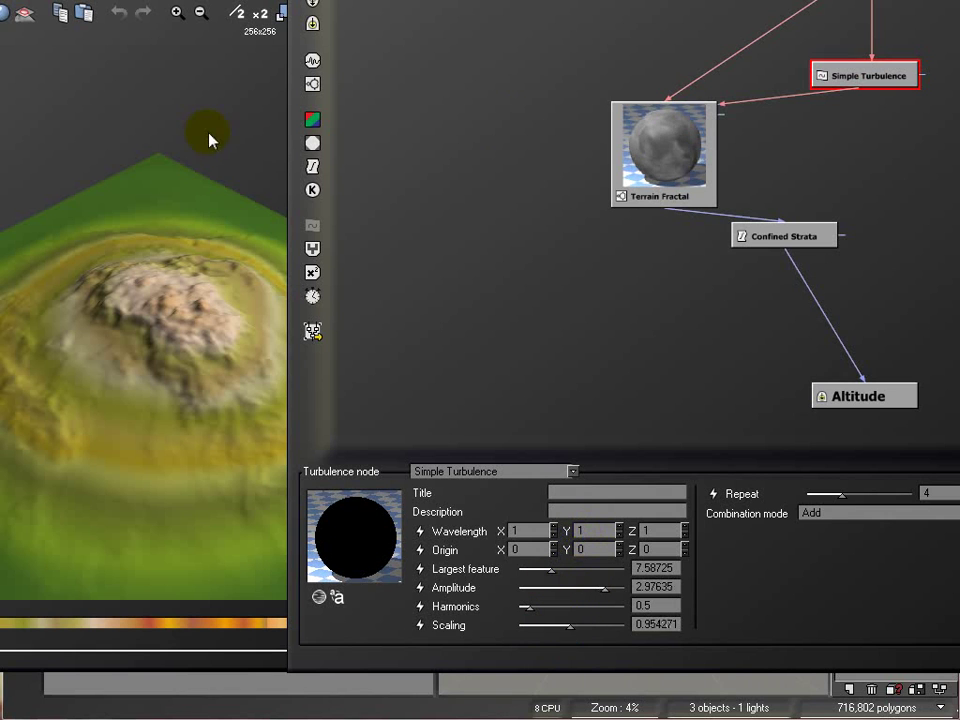
pyautogui.click(650, 147)
pyautogui.moveTo(231, 135); pyautogui.dragTo(240, 250)
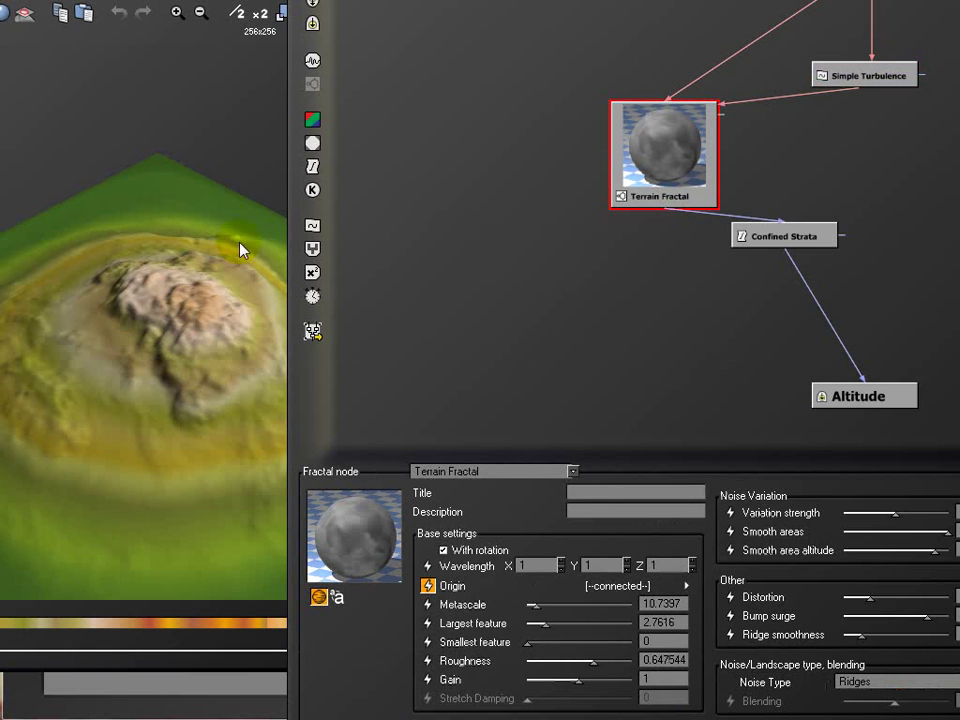
pyautogui.moveTo(135, 335); pyautogui.dragTo(246, 385)
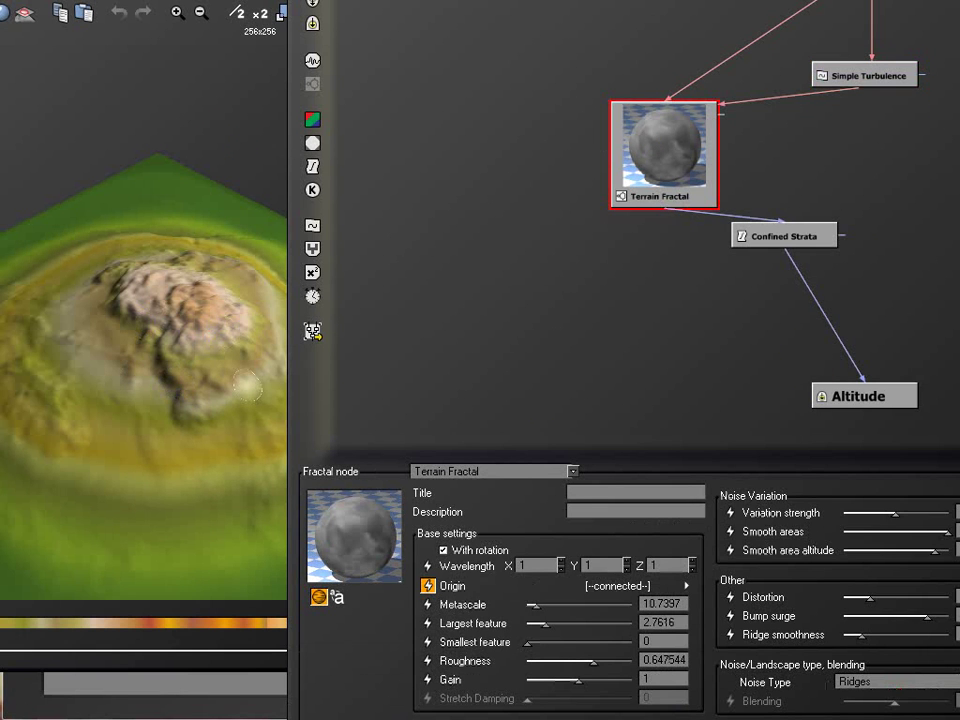
# Group the Seed, Simple Turbulence, Terrain Fractal and Confined Strata nodes into a MetaNode and reposition it between Position and Altitude
pyautogui.click(784, 234)
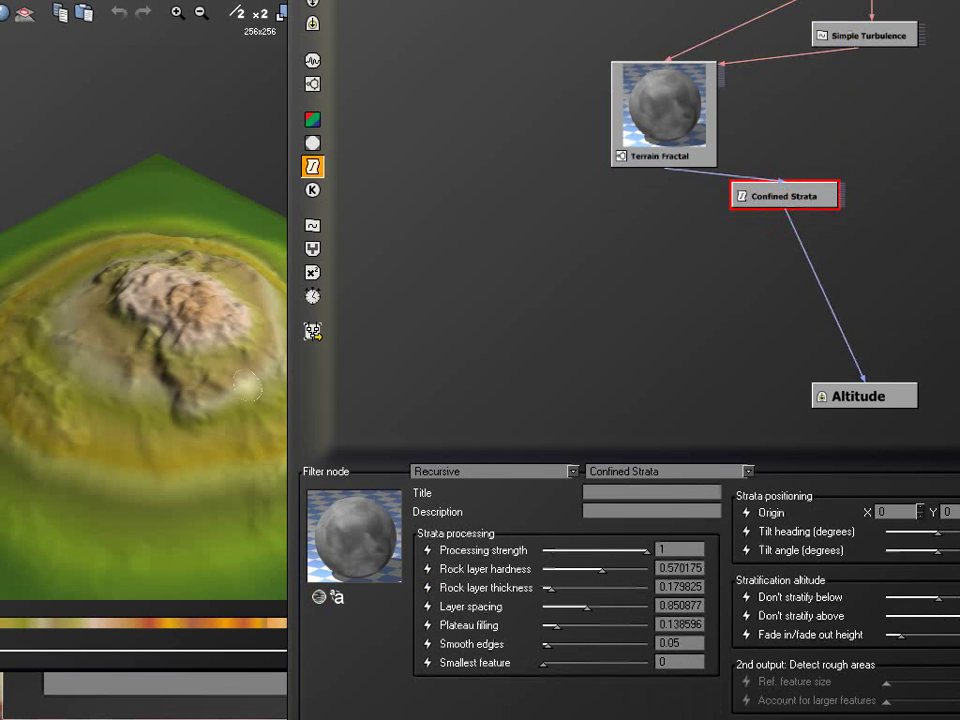
pyautogui.scroll(-3, 778, 210)
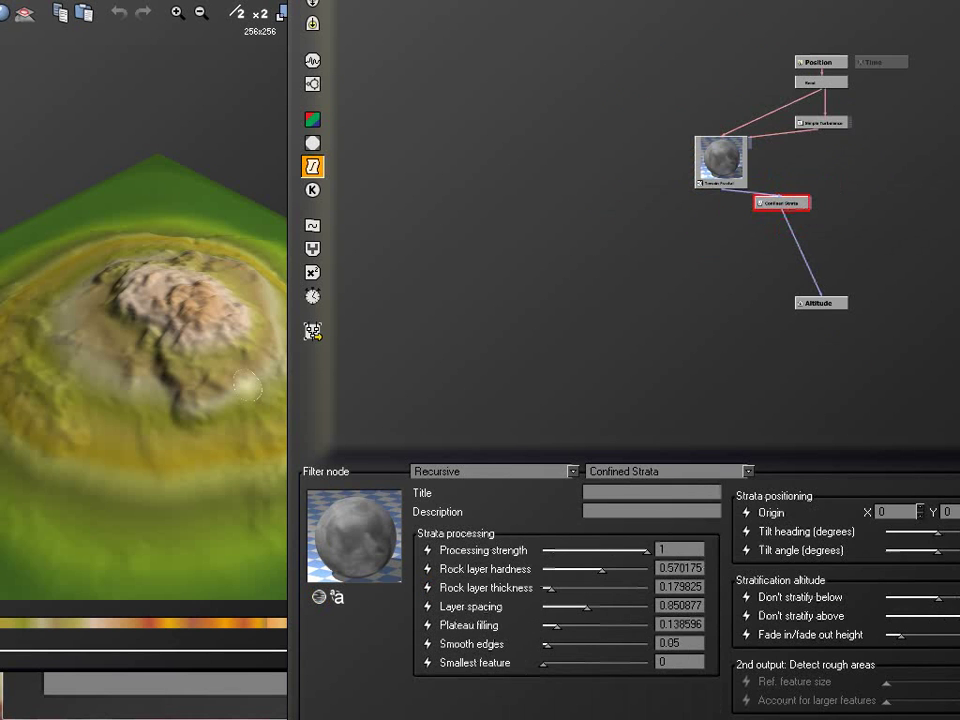
pyautogui.scroll(2, 840, 140)
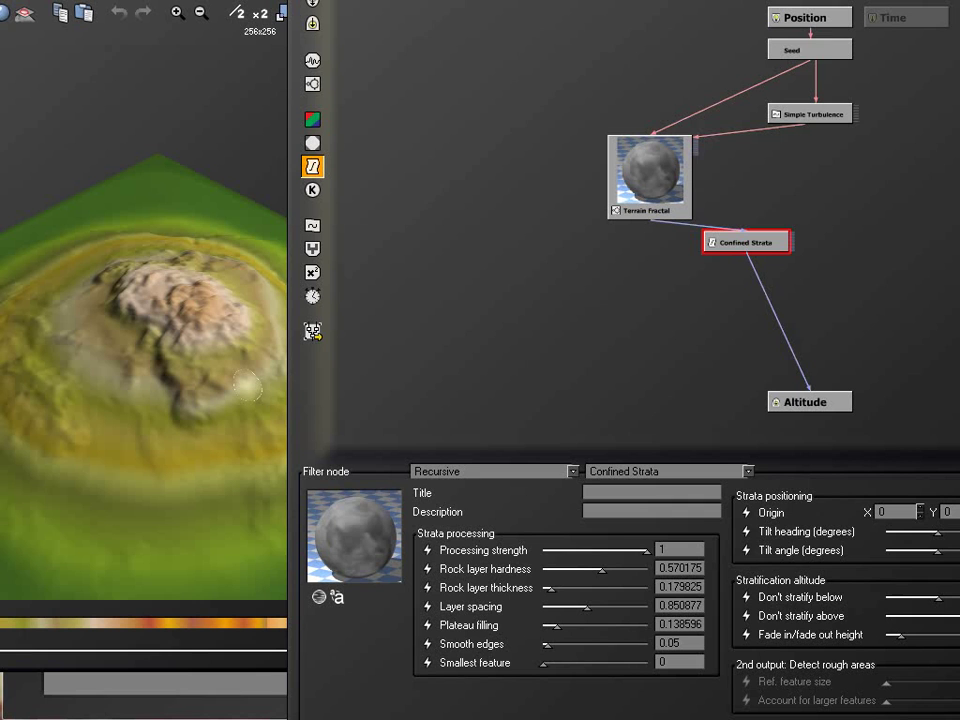
pyautogui.click(808, 112)
pyautogui.keyDown('ctrl'); pyautogui.click(671, 155); pyautogui.keyUp('ctrl')
pyautogui.keyDown('ctrl'); pyautogui.click(821, 40); pyautogui.keyUp('ctrl')
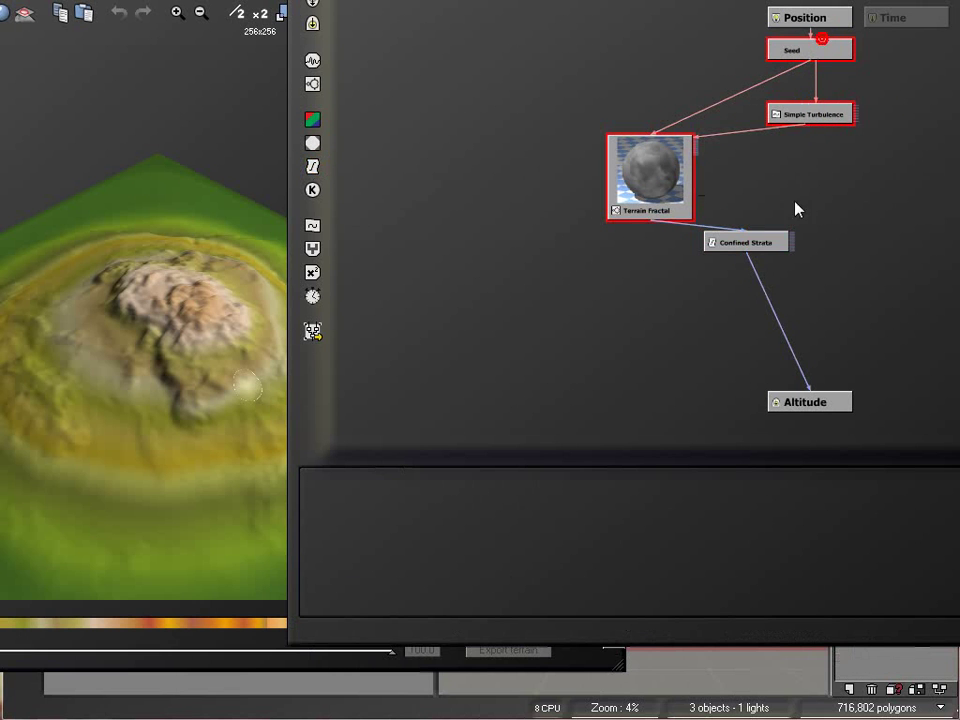
pyautogui.keyDown('ctrl'); pyautogui.click(752, 247); pyautogui.keyUp('ctrl')
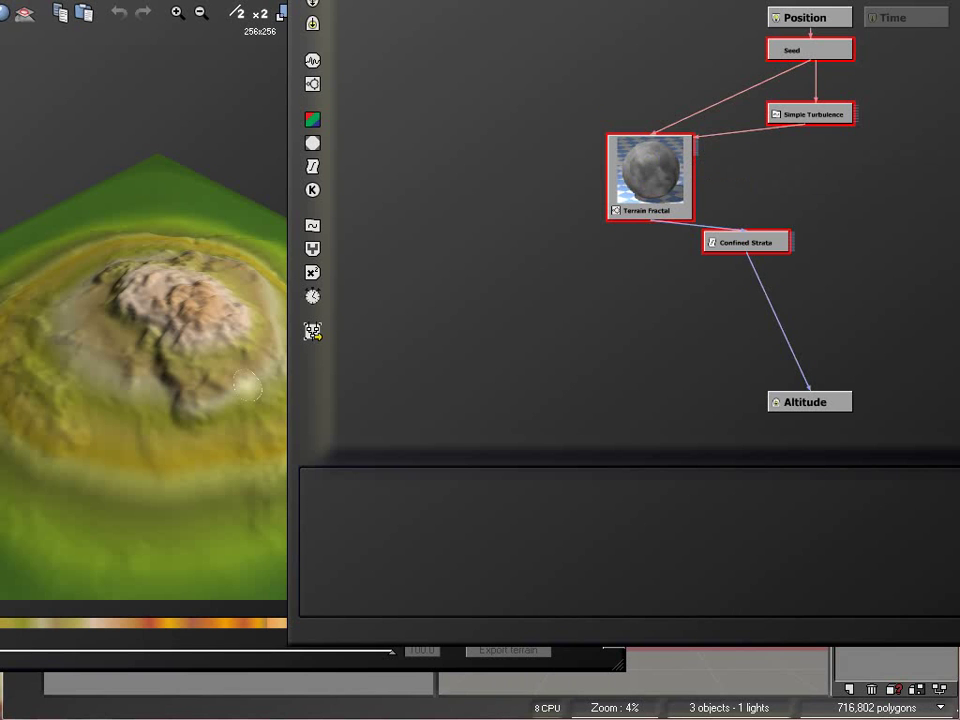
pyautogui.click(581, 2)
pyautogui.click(752, 242)
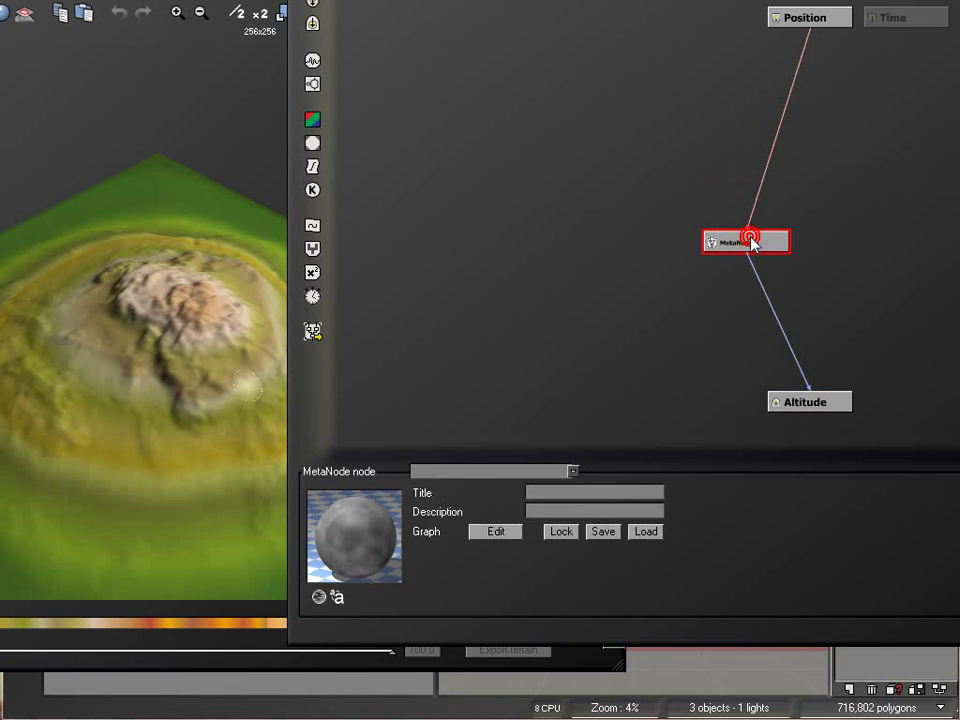
pyautogui.moveTo(750, 250); pyautogui.dragTo(697, 228)
pyautogui.click(670, 262)
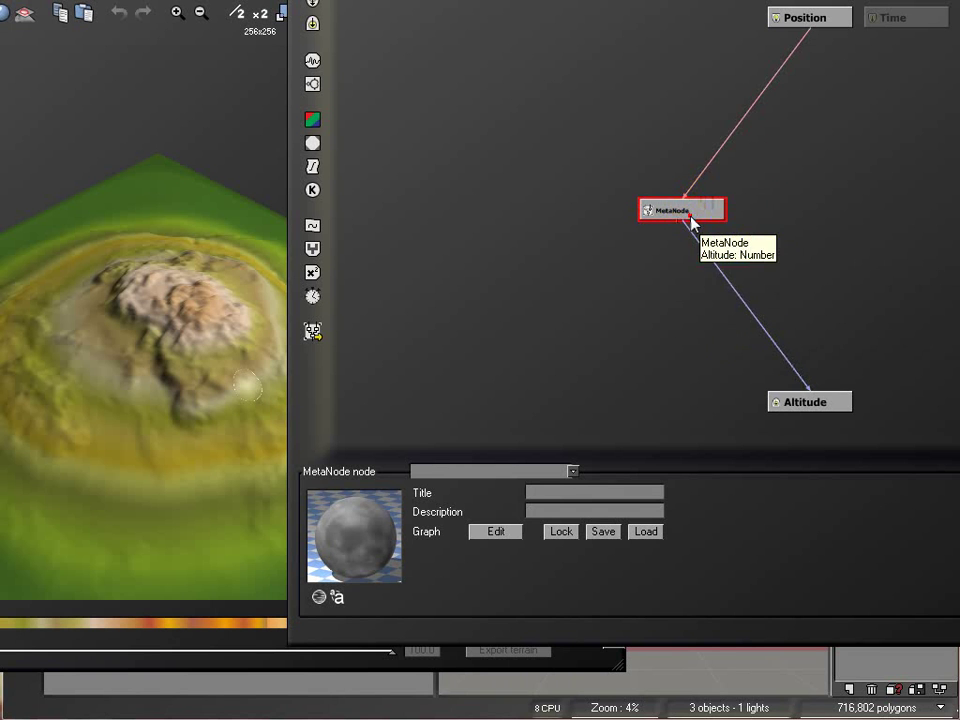
# Open the MetaNode's internal graph and publish the Terrain Fractal's Metascale parameter under its default name
pyautogui.doubleClick(692, 222)
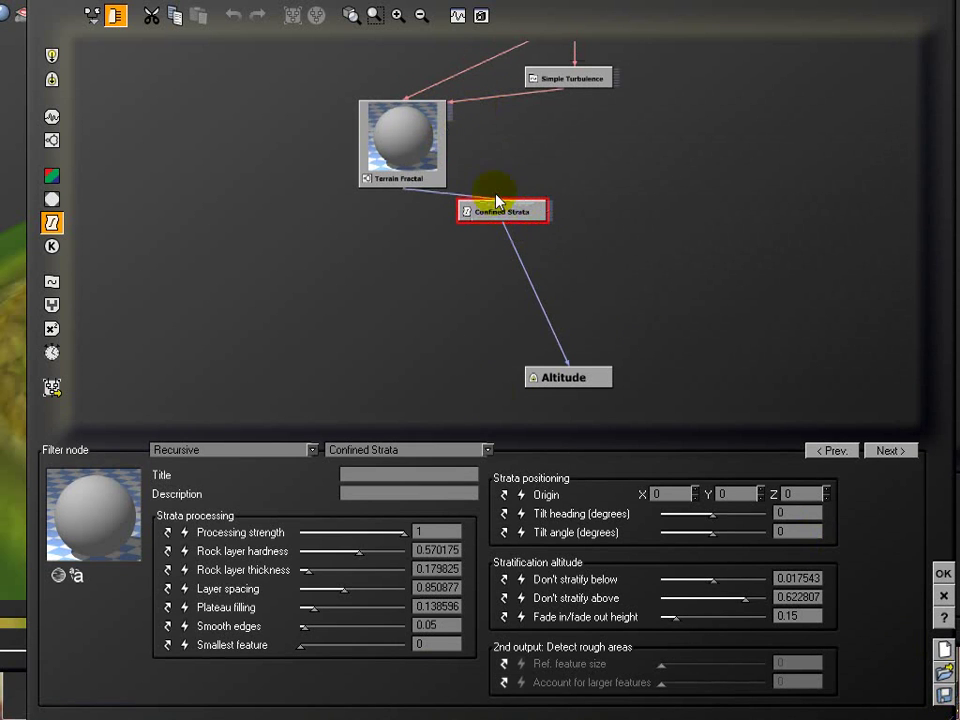
pyautogui.click(427, 154)
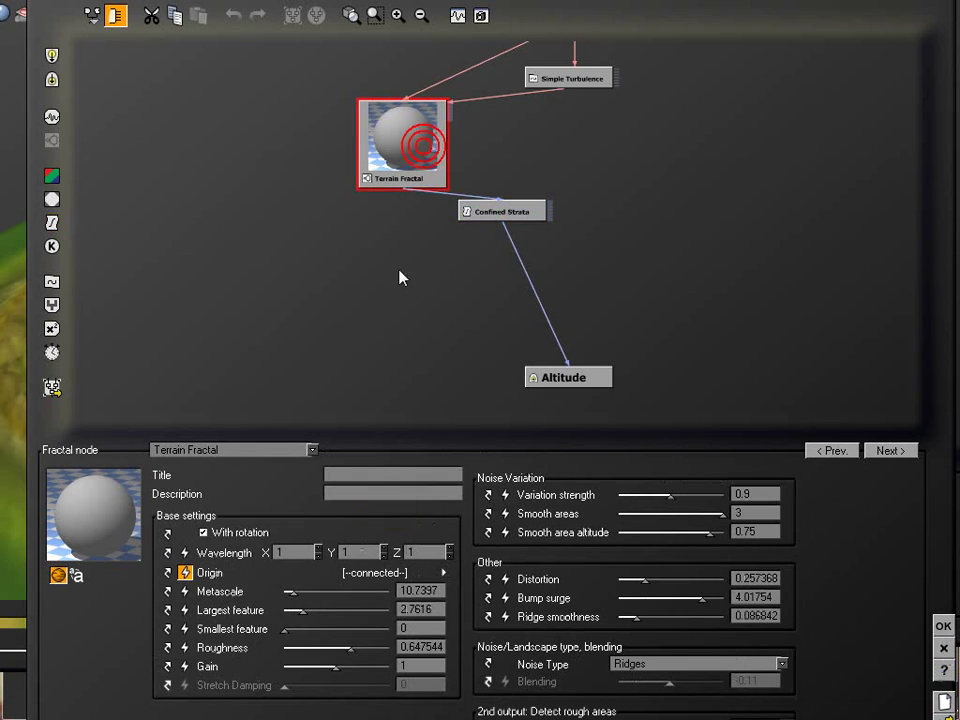
pyautogui.click(168, 591)
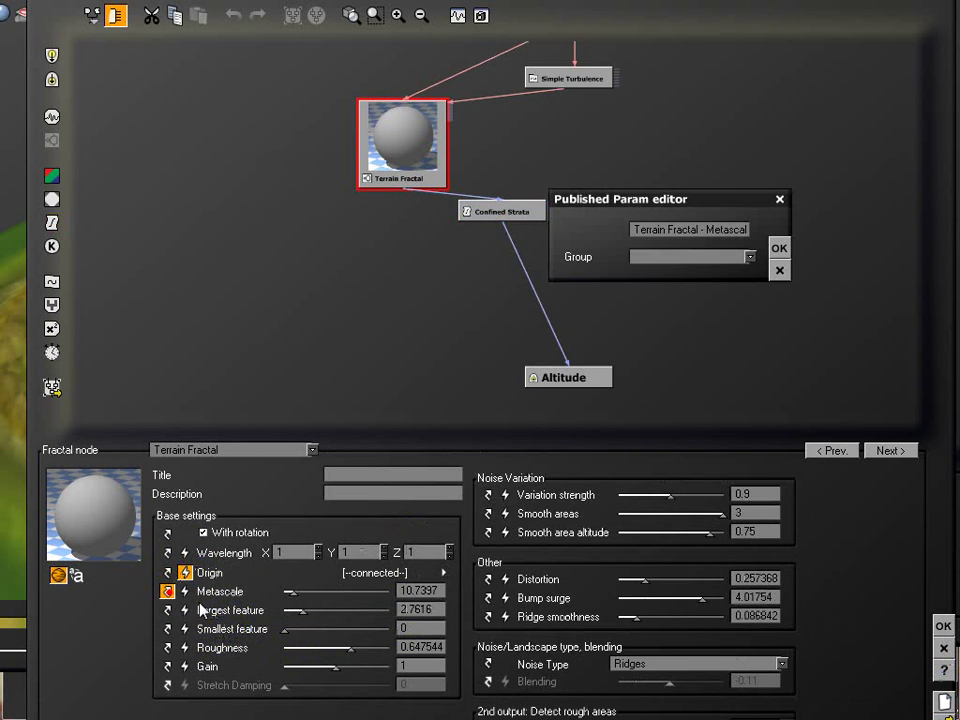
pyautogui.click(779, 248)
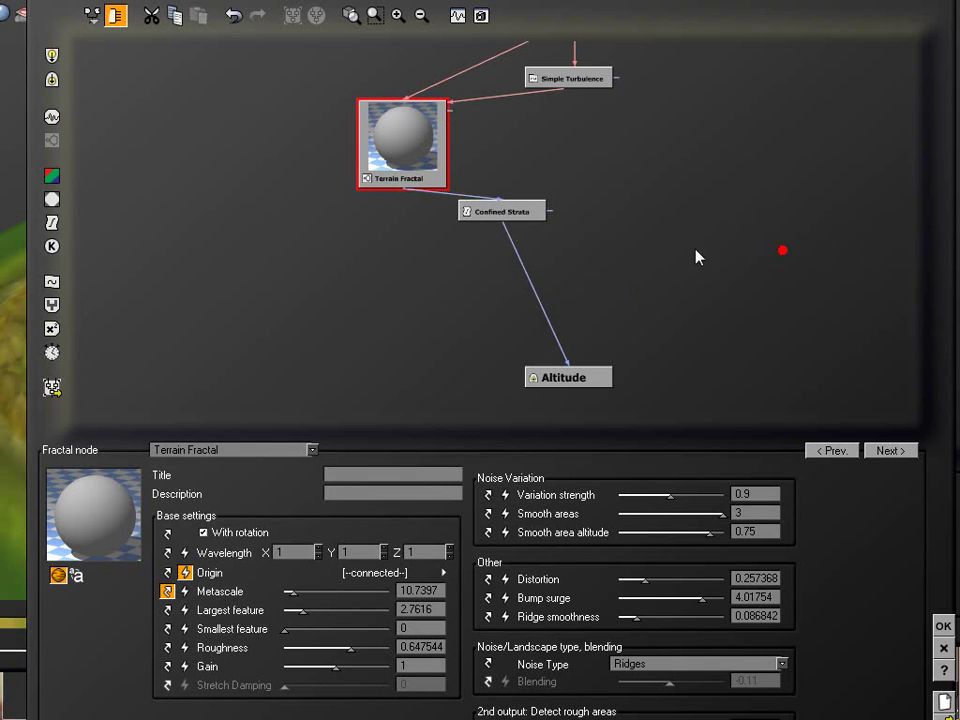
# Publish the Confined Strata node's Layer spacing parameter under its default name and return to the main function graph
pyautogui.click(508, 213)
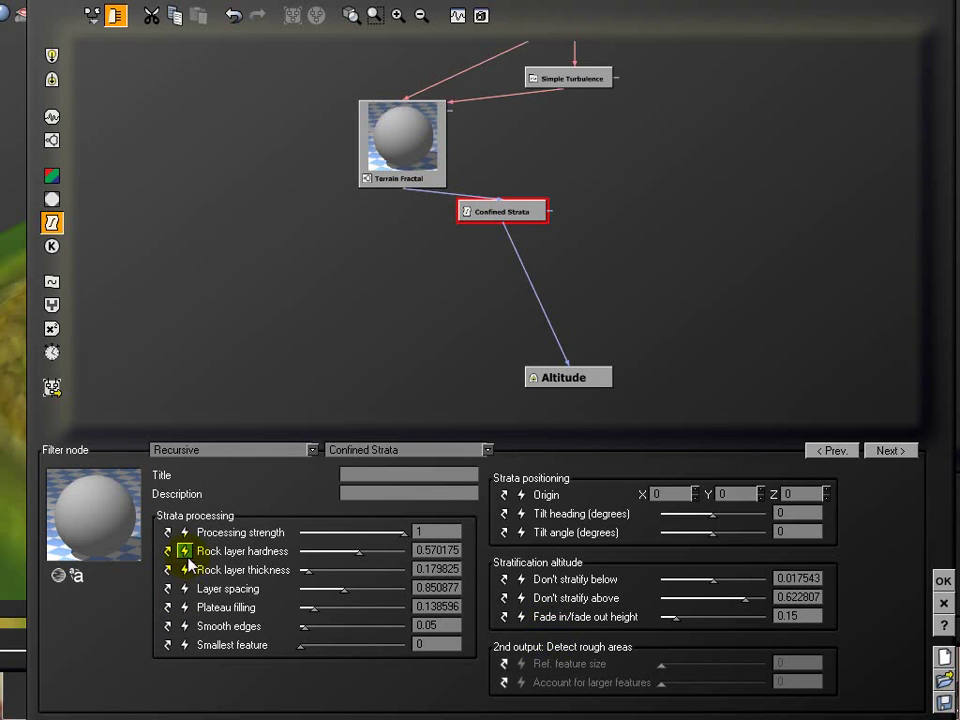
pyautogui.click(184, 589)
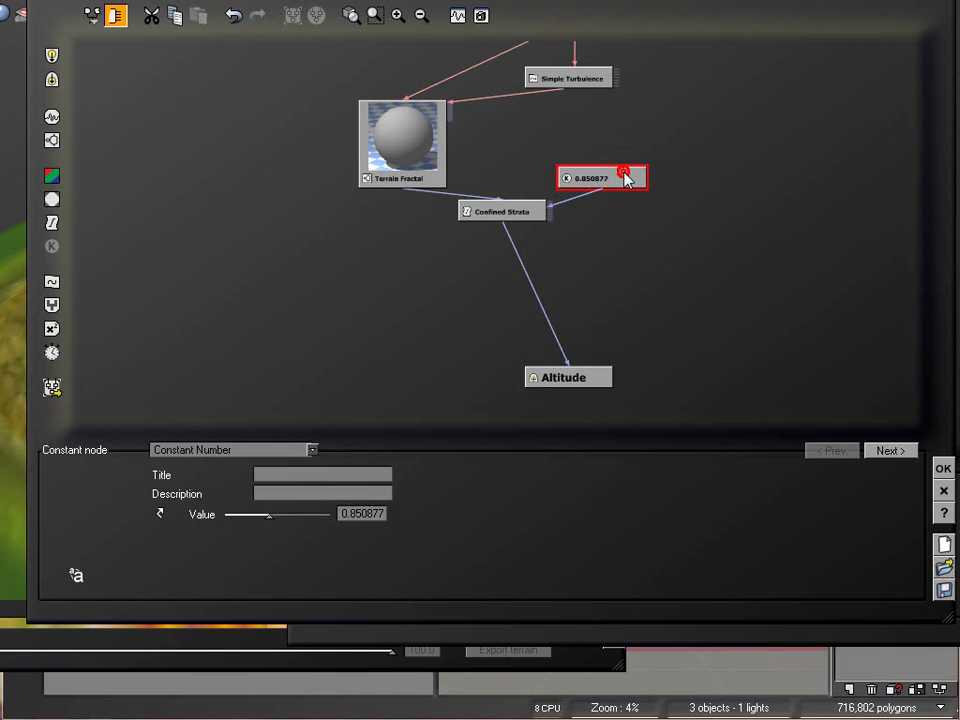
pyautogui.hotkey('ctrl', 'z')
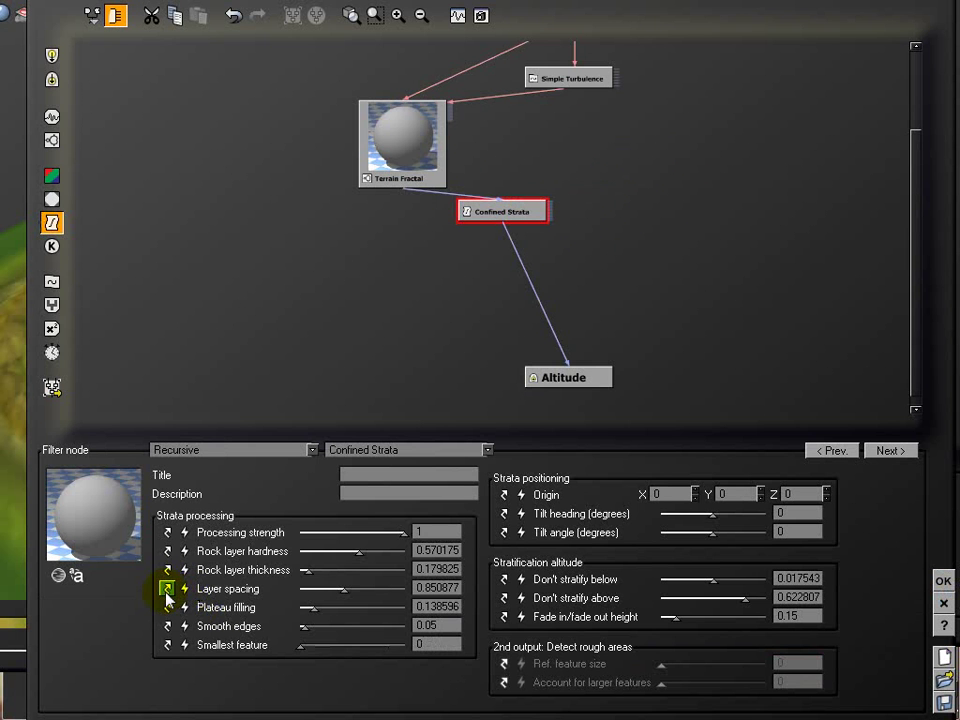
pyautogui.click(167, 590)
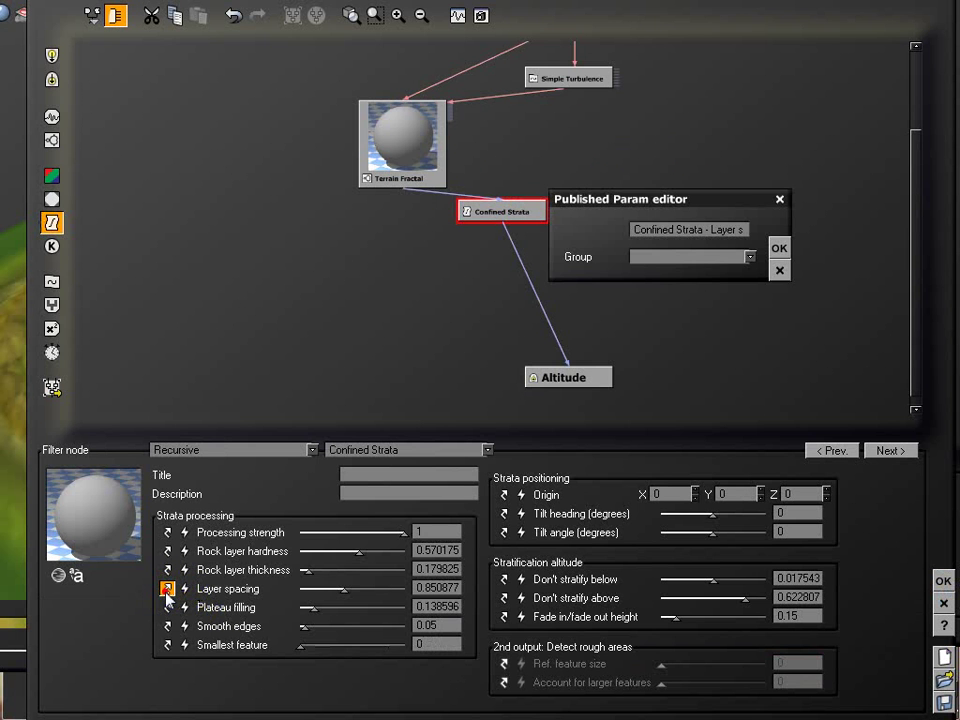
pyautogui.click(779, 249)
pyautogui.click(943, 581)
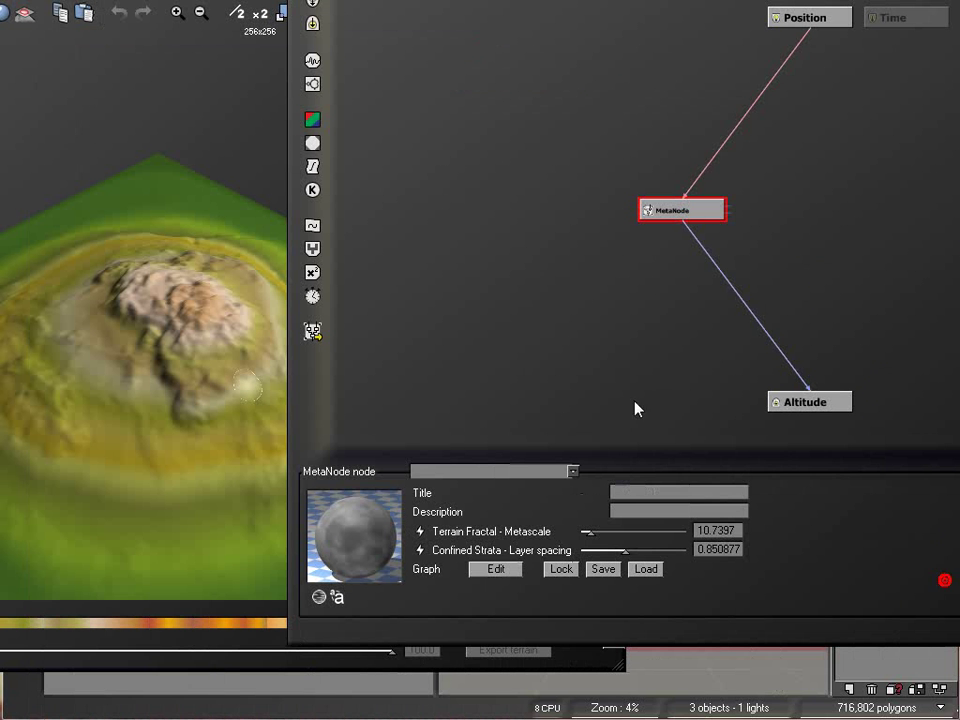
# Set the MetaNode's published Metascale to 13.2841, raise it to 17.7283, and check both shapes in the terrain preview
pyautogui.moveTo(698, 26); pyautogui.dragTo(517, 32)
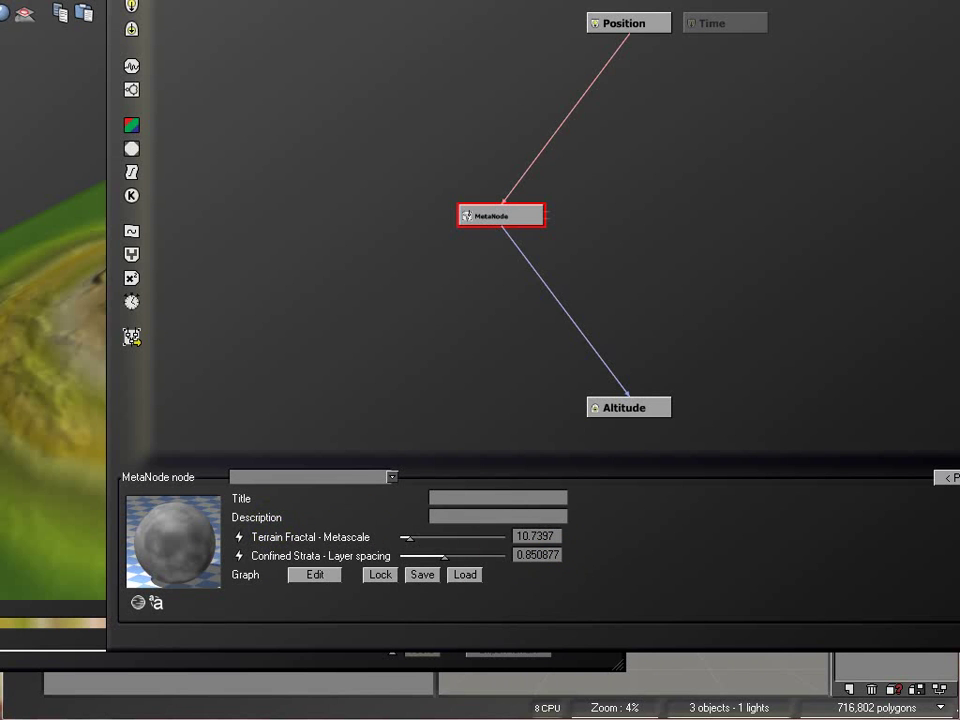
pyautogui.moveTo(447, 306); pyautogui.dragTo(596, 300)
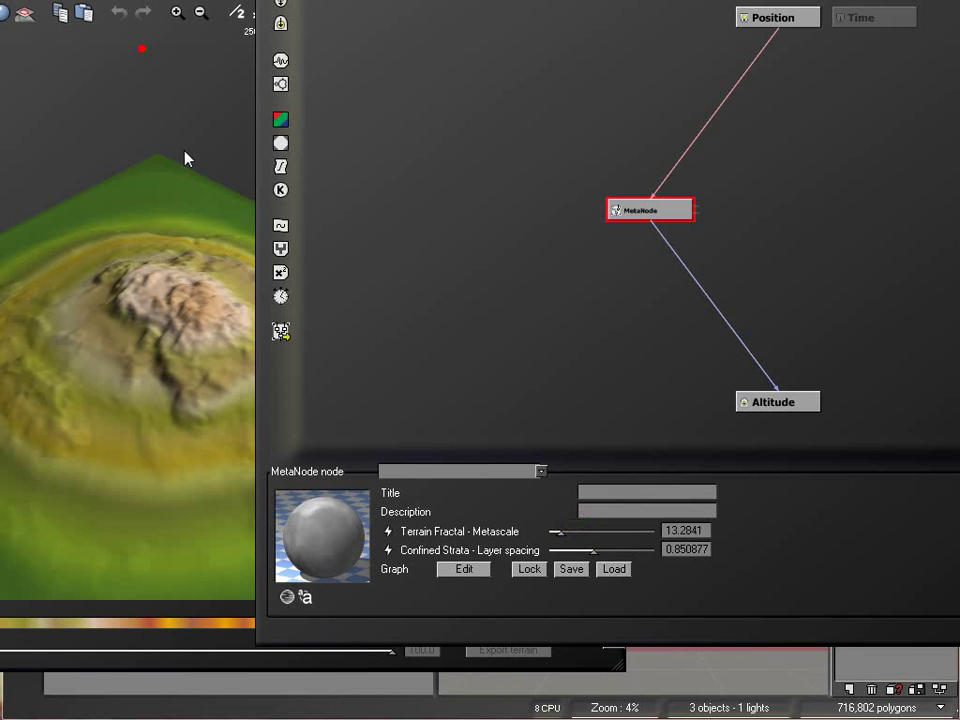
pyautogui.moveTo(177, 306); pyautogui.dragTo(196, 300, button='right')
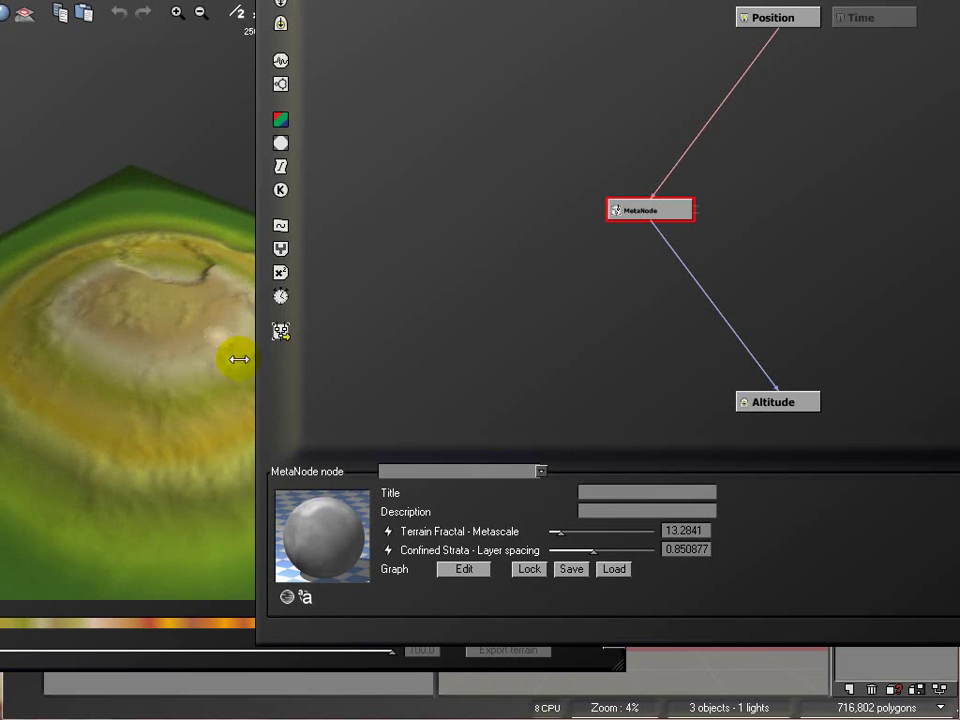
pyautogui.click(585, 531)
pyautogui.moveTo(207, 170); pyautogui.dragTo(235, 383, button='right')
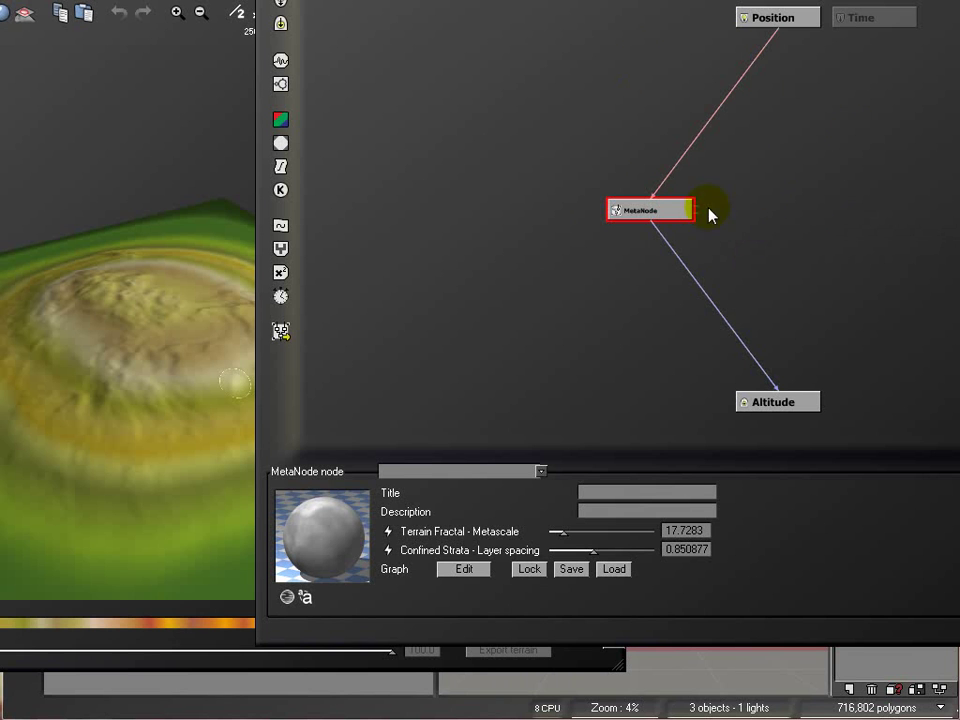
# Examine the settings of the Simple Turbulence, Confined Strata and Terrain Fractal nodes inside the MetaNode, and return to the main graph
pyautogui.doubleClick(664, 213)
pyautogui.click(555, 169)
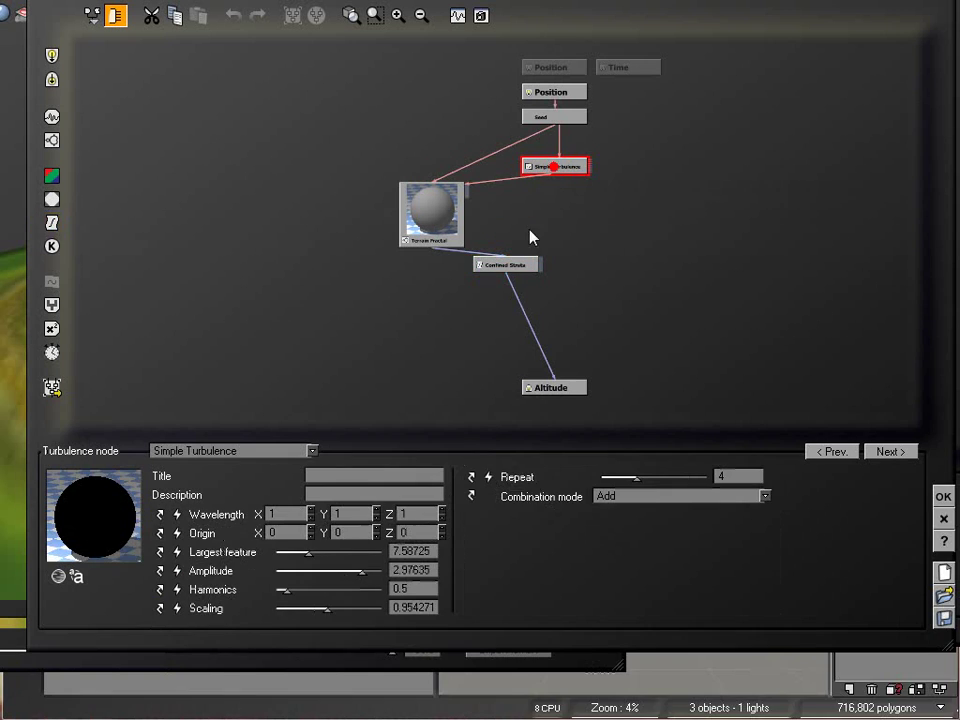
pyautogui.click(510, 262)
pyautogui.click(425, 200)
pyautogui.click(557, 166)
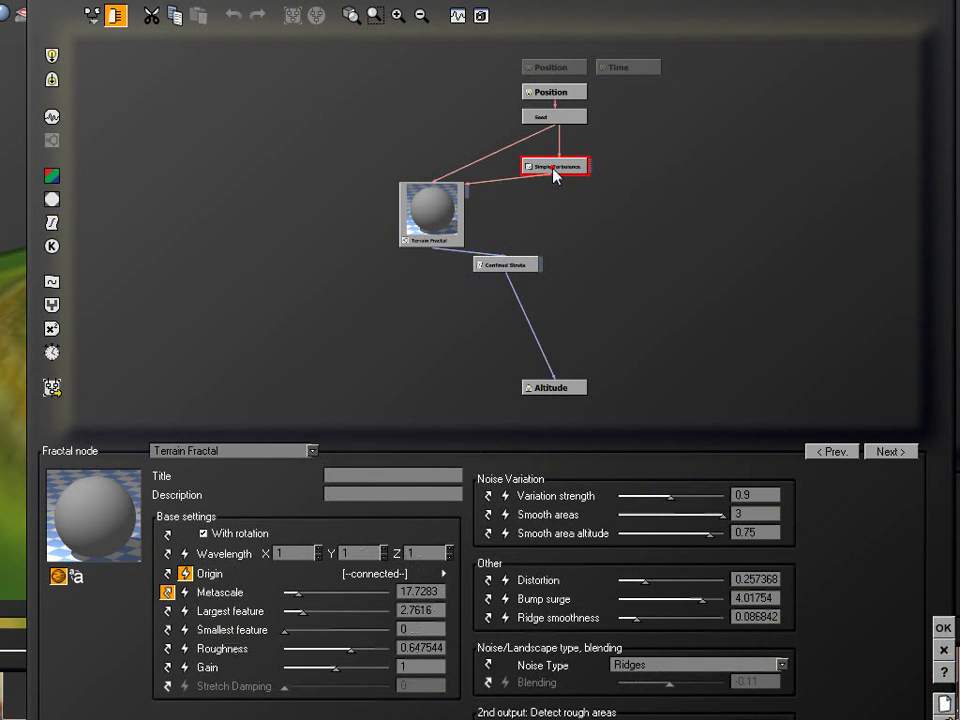
pyautogui.click(507, 264)
pyautogui.click(455, 218)
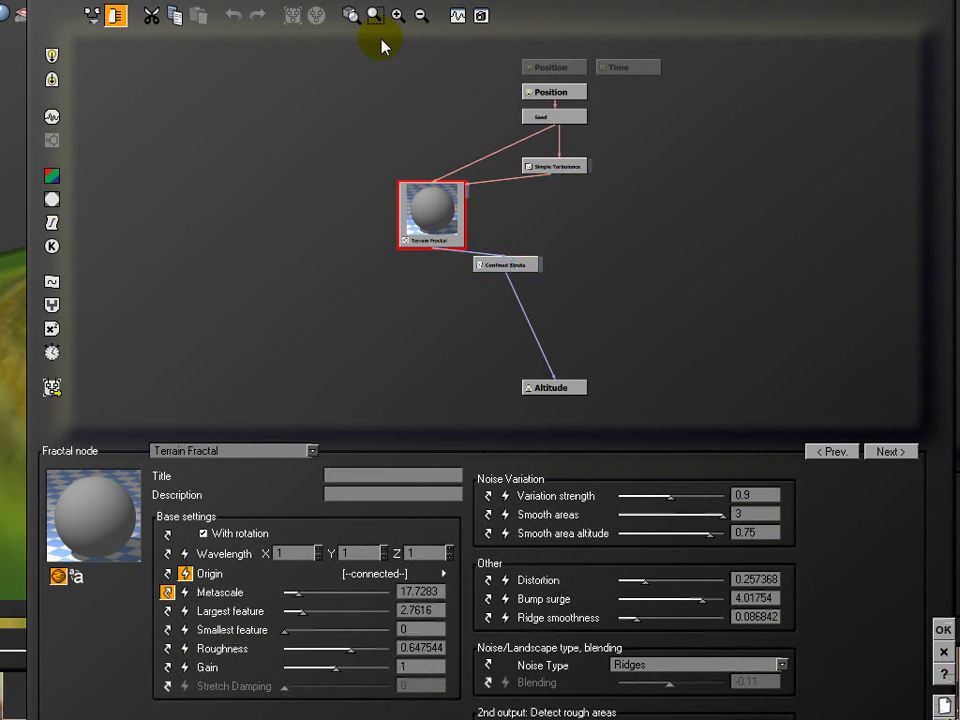
pyautogui.click(943, 629)
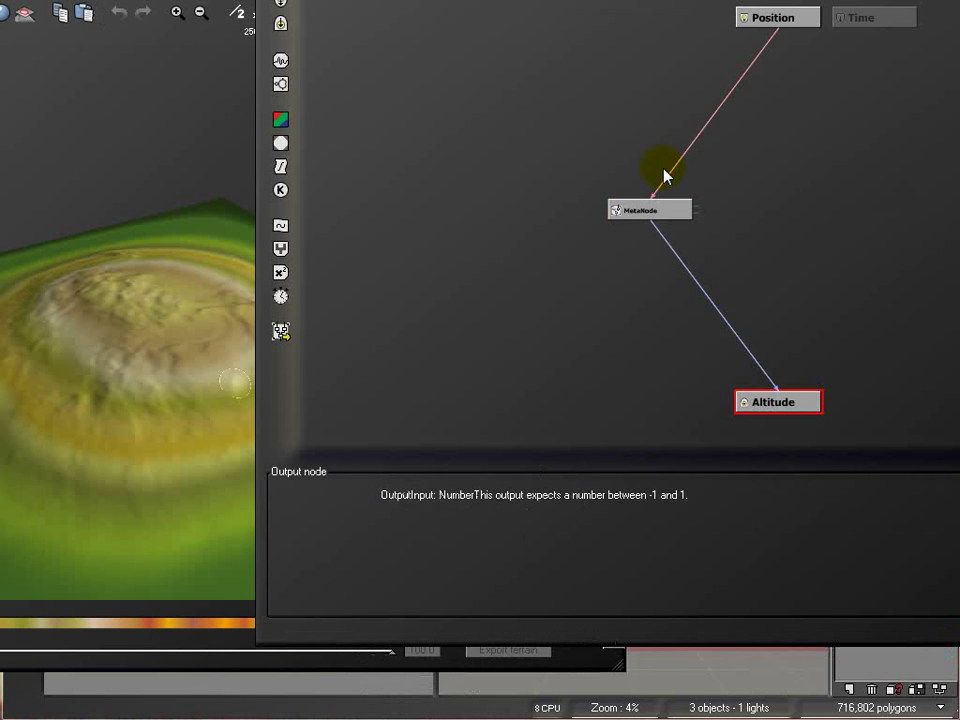
# Accept the altitude function with the MetaNode and close the terrain editor, discarding its changes
pyautogui.click(647, 210)
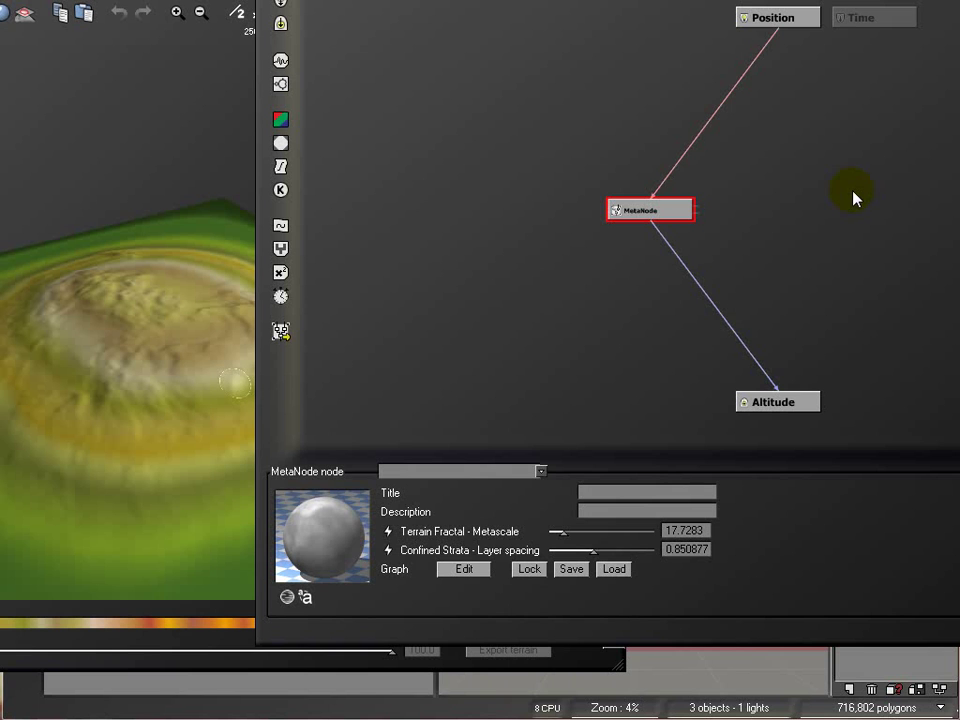
pyautogui.click(943, 629)
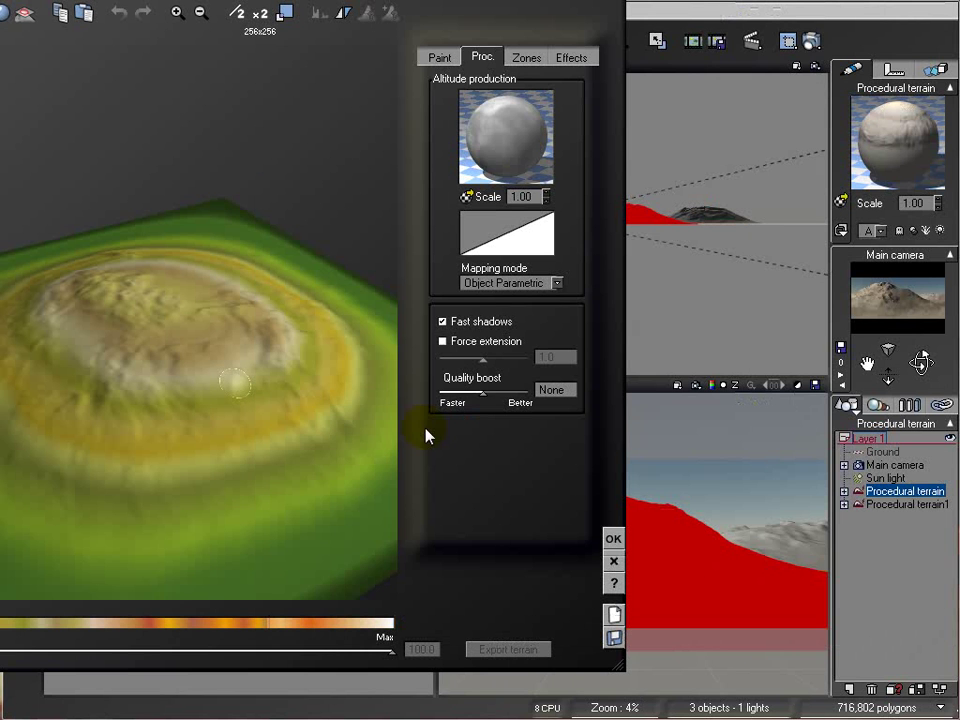
pyautogui.click(614, 564)
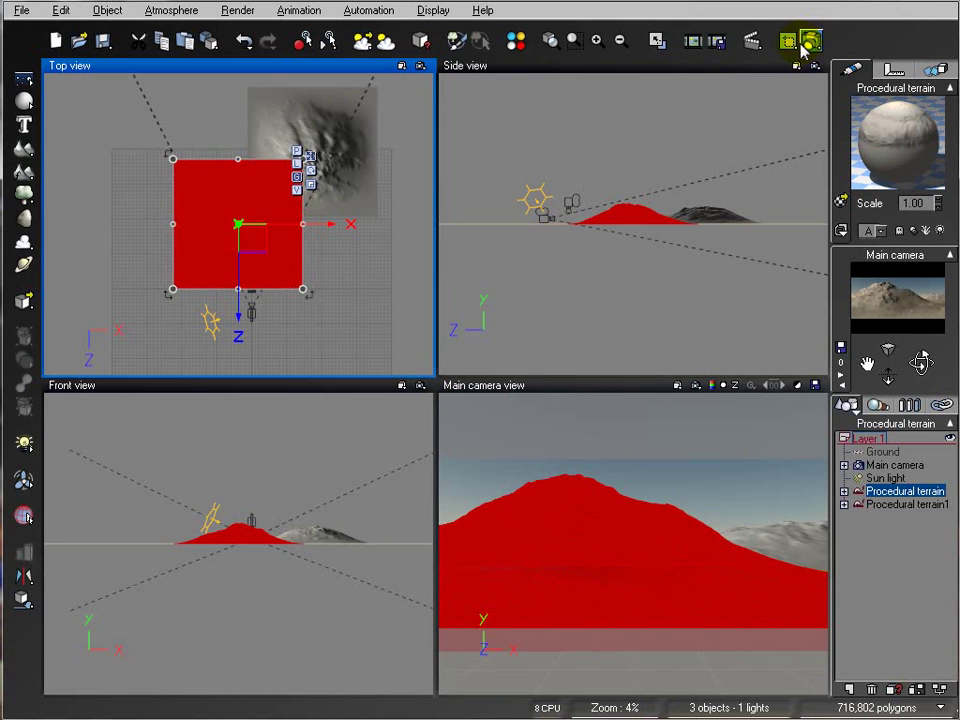
# Render the scene to screen with the Final quality preset at 800x349
pyautogui.click(810, 41)
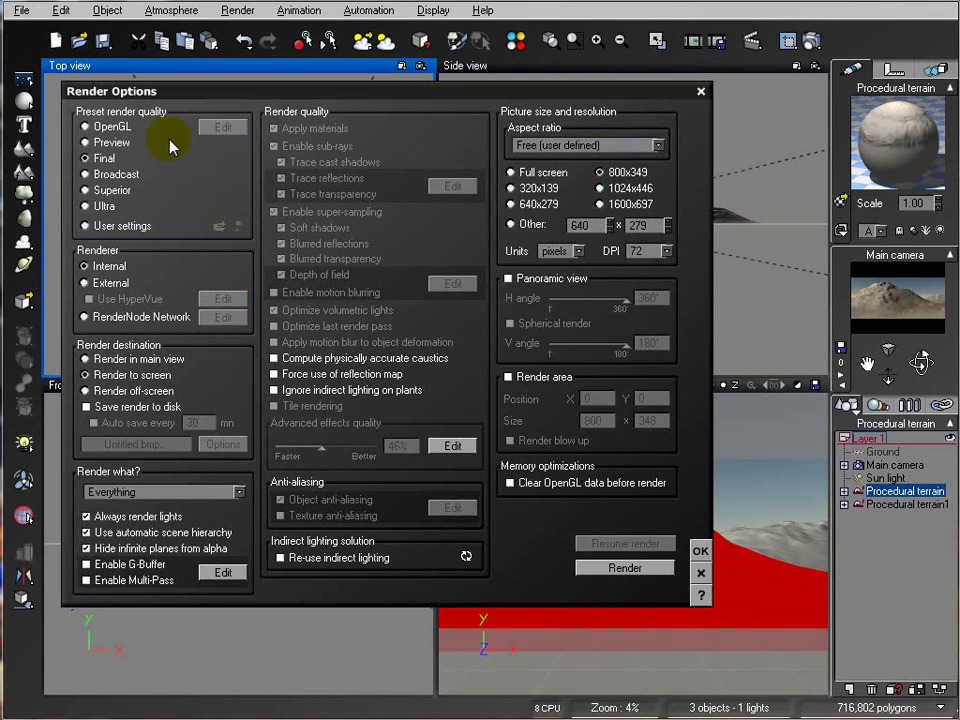
pyautogui.click(625, 568)
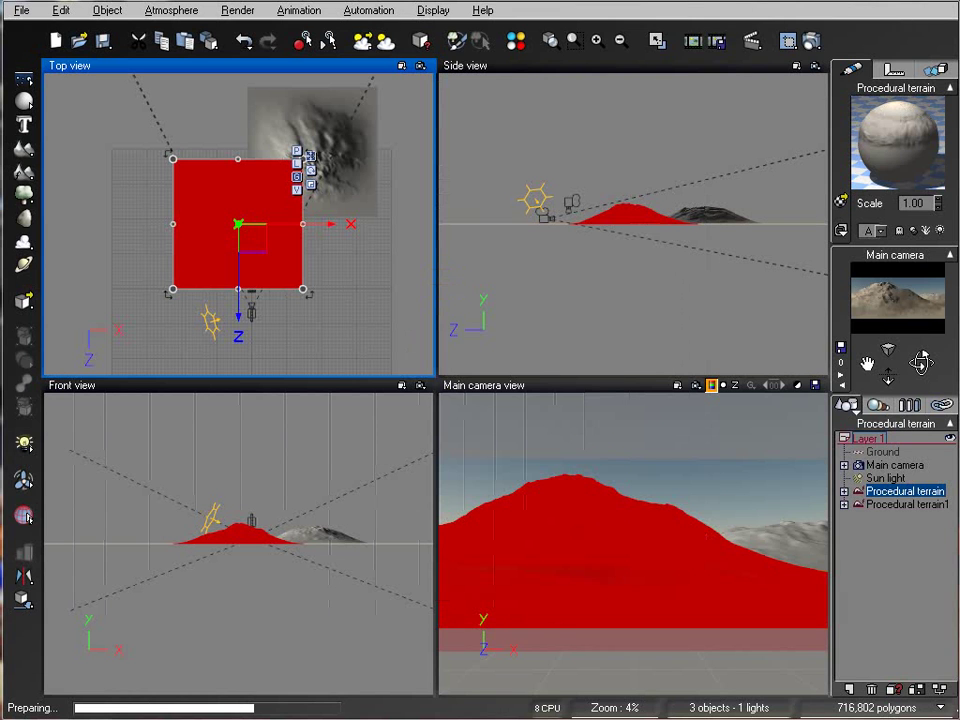